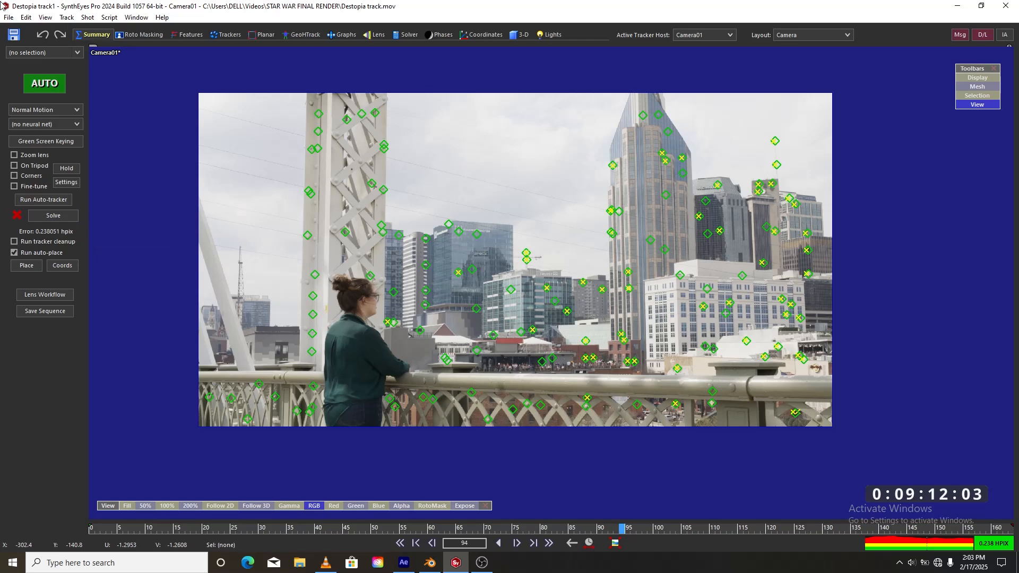
- Start a Blender (Python) export of the camera track to Destopia track201.py, as far as the export settings
left_click(9, 17)
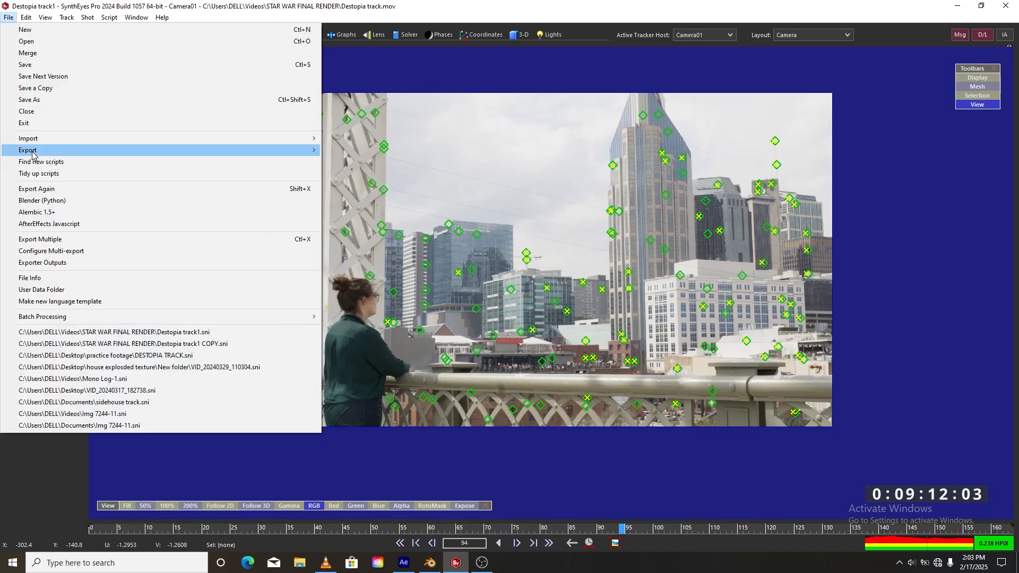
mouse_move(310, 151)
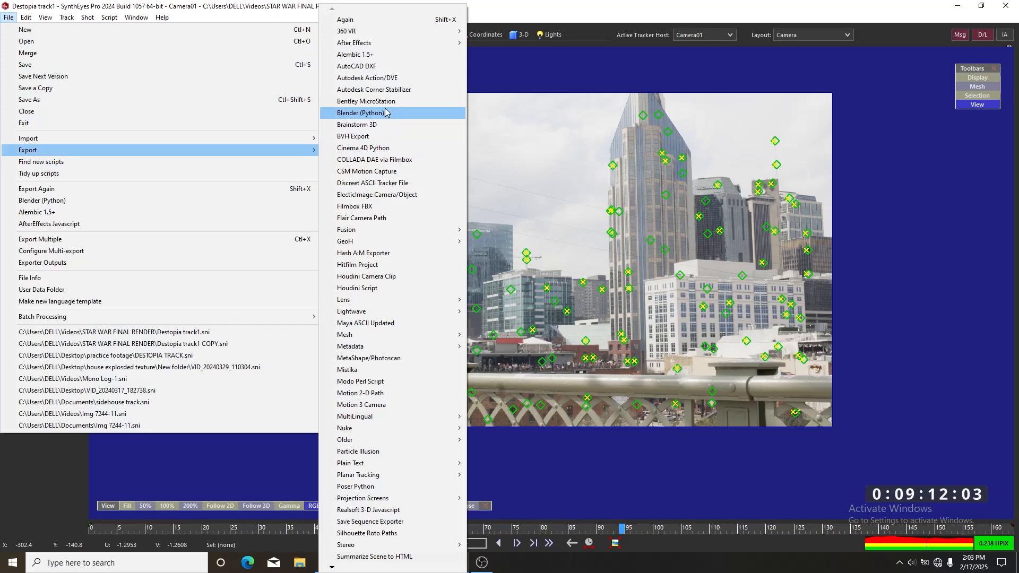
left_click(370, 113)
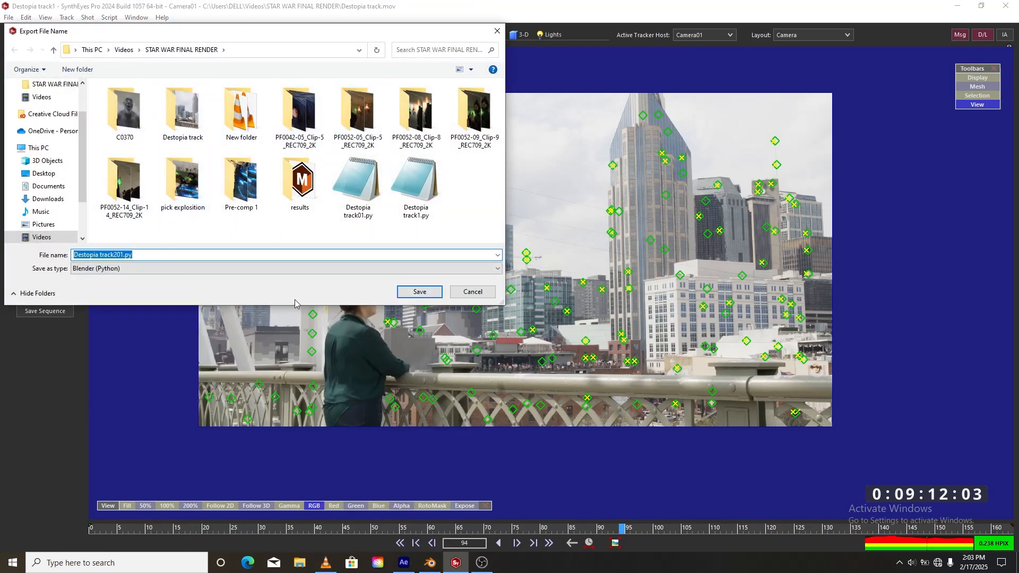
left_click(420, 292)
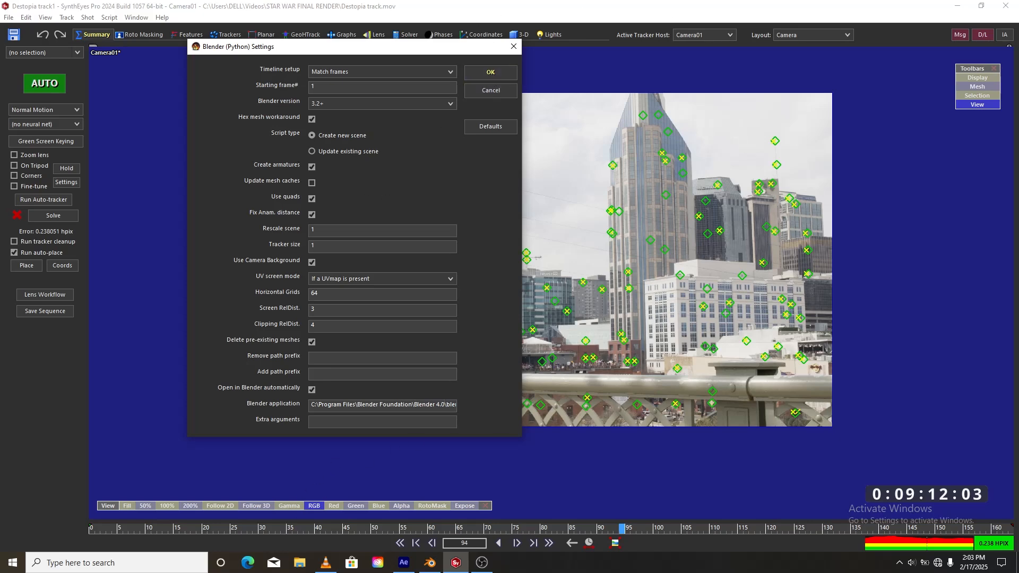
- Switch to Blender and open the Layout workspace to view the scene through the camera
left_click(429, 562)
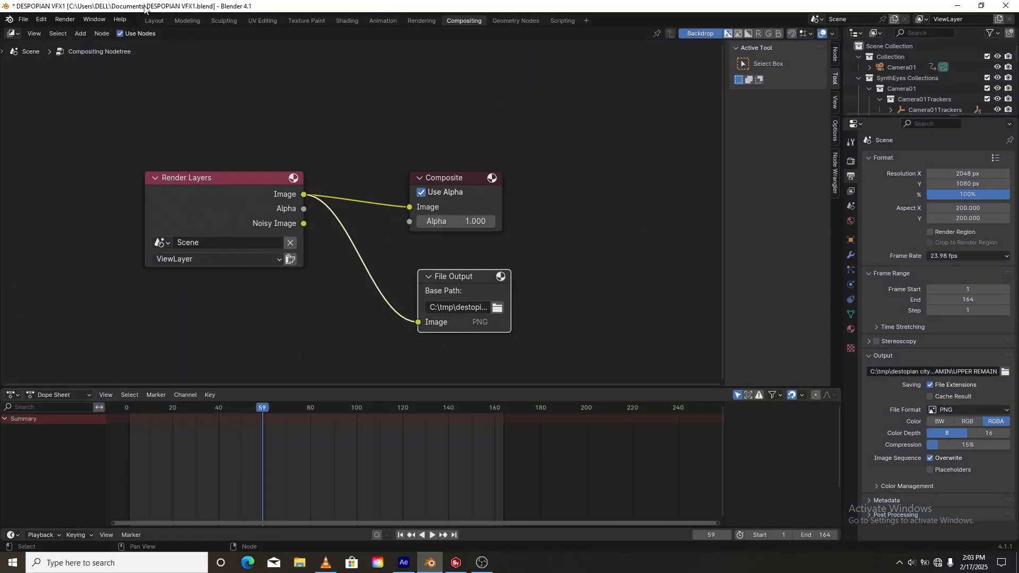
left_click(152, 21)
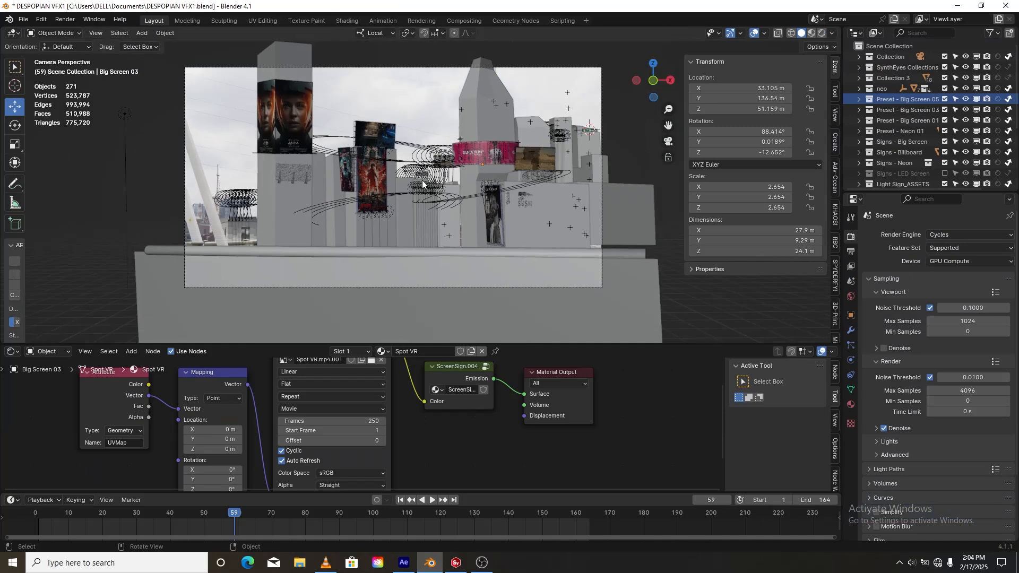
scroll(423, 184, "up", 3)
scroll(483, 155, "down", 1)
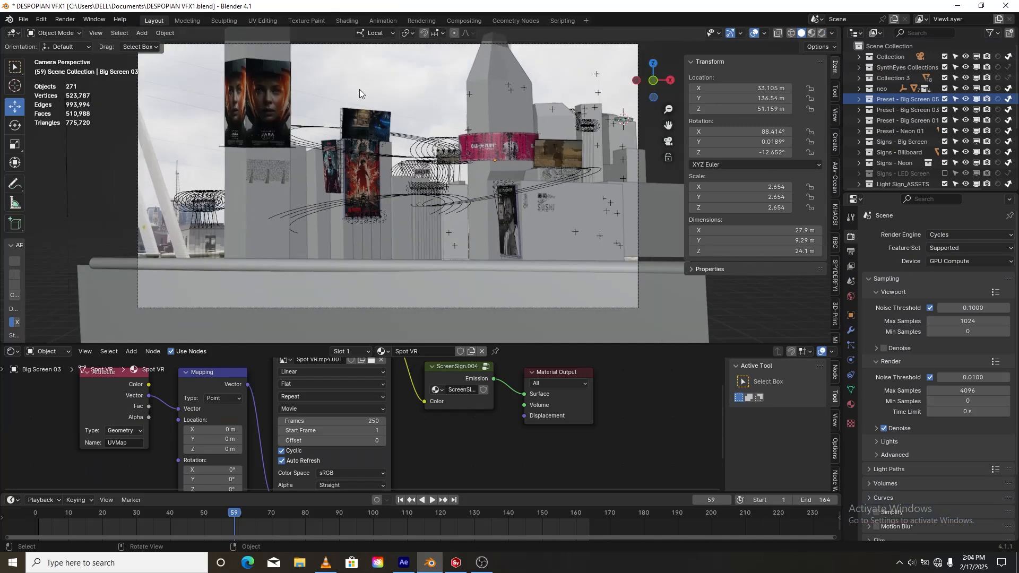
scroll(429, 181, "down", 2)
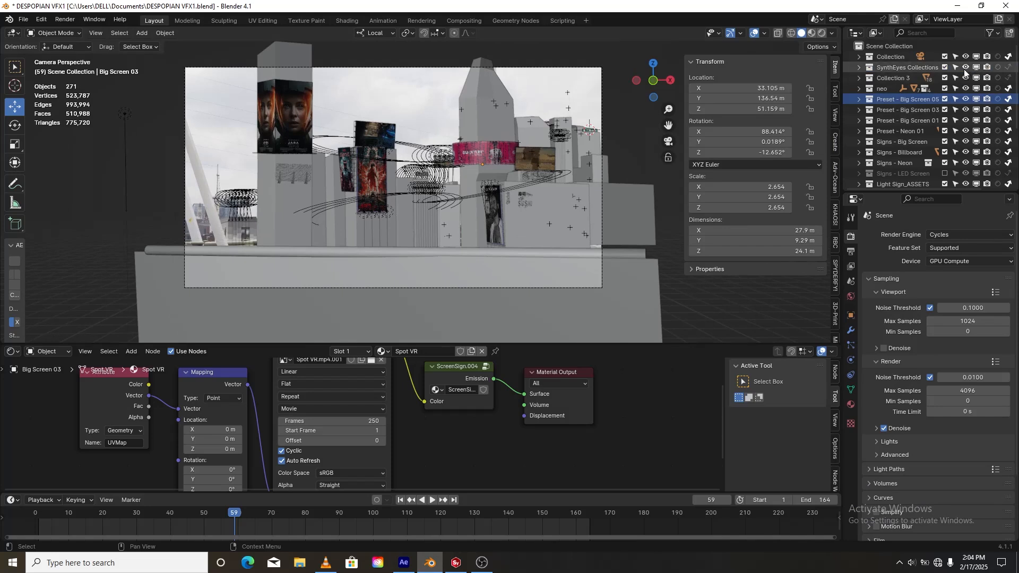
- Hide every collection in the viewport except Collection and SynthEyes Collections
left_click_drag(966, 68, 966, 186)
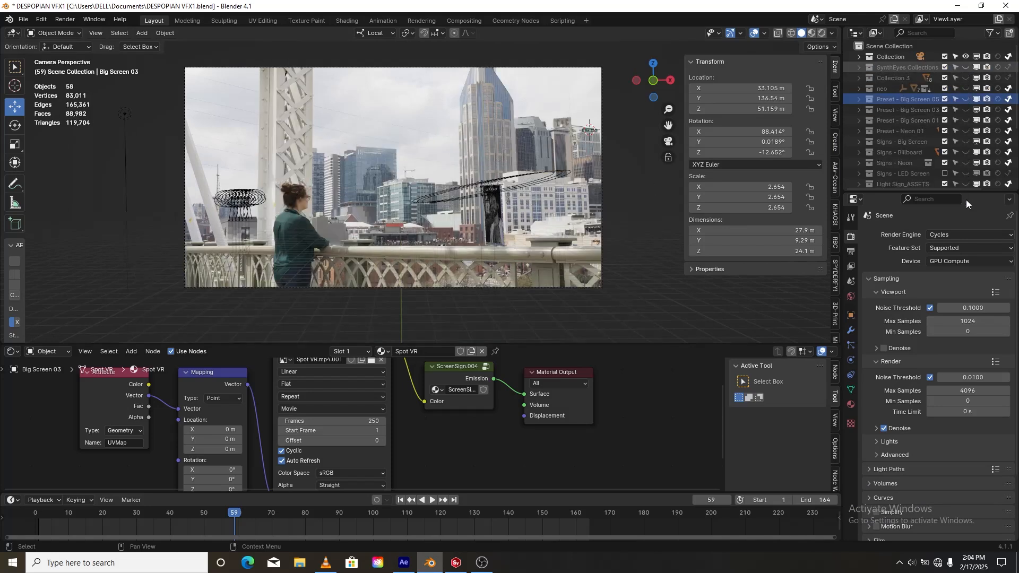
scroll(974, 106, "down", 5)
left_click_drag(966, 117, 966, 162)
scroll(968, 69, "up", 5)
left_click(966, 67)
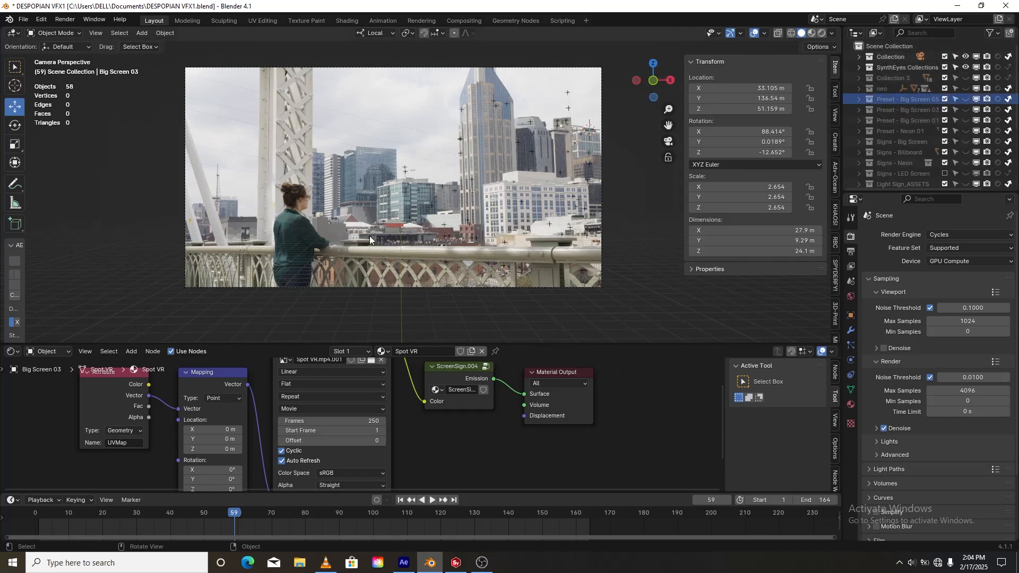
- Select the tracked camera, examine its position relative to the tracker points in perspective, and return to the camera view
left_click(604, 74)
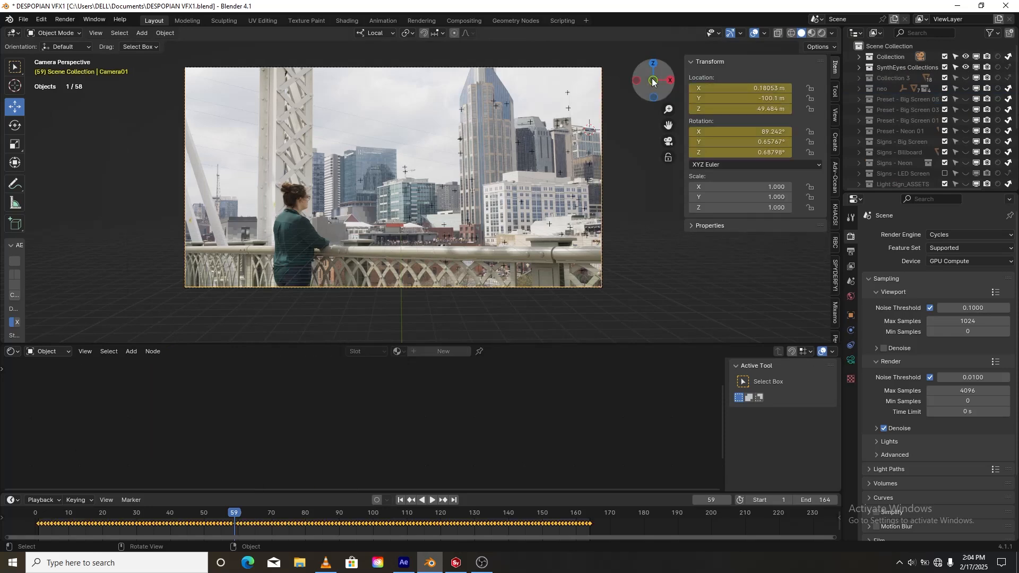
left_click_drag(652, 77, 616, 87)
scroll(582, 144, "down", 3)
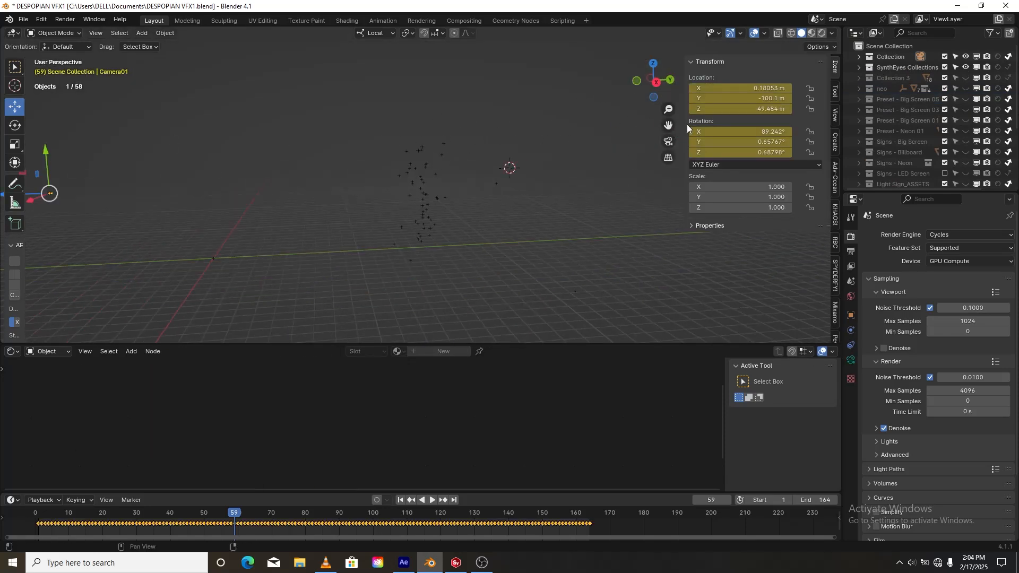
left_click_drag(668, 125, 881, 135)
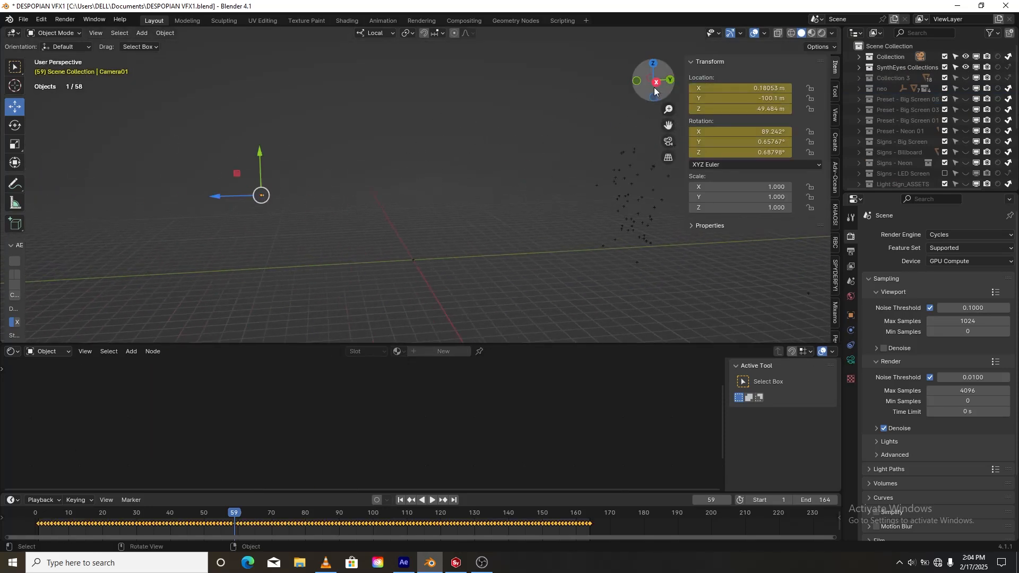
key("KP_0")
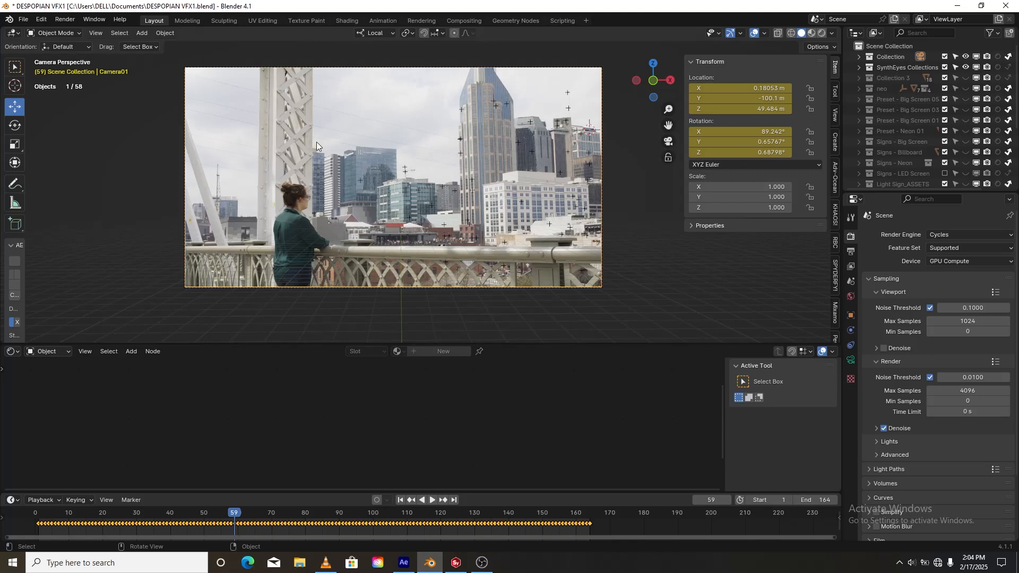
- Inspect the camera's background movie clip settings and open the clip file browser, closing it without choosing a file
left_click(851, 363)
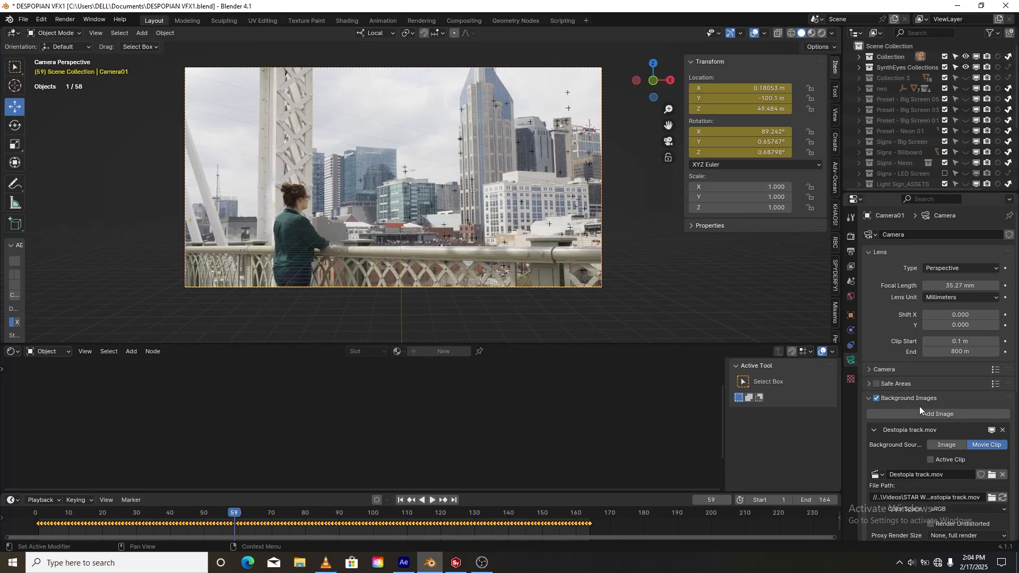
left_click(992, 475)
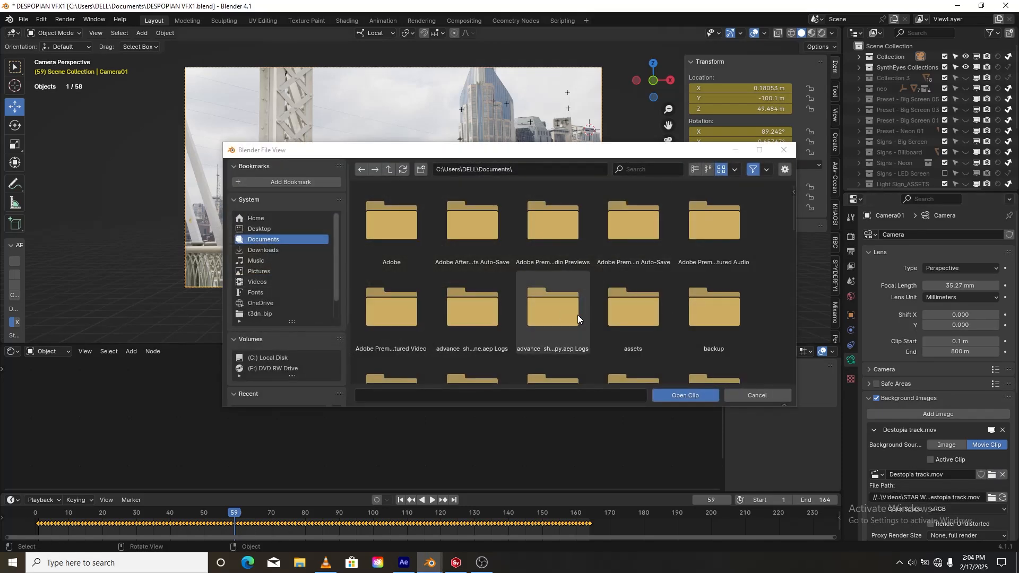
scroll(645, 308, "down", 3)
left_click(784, 151)
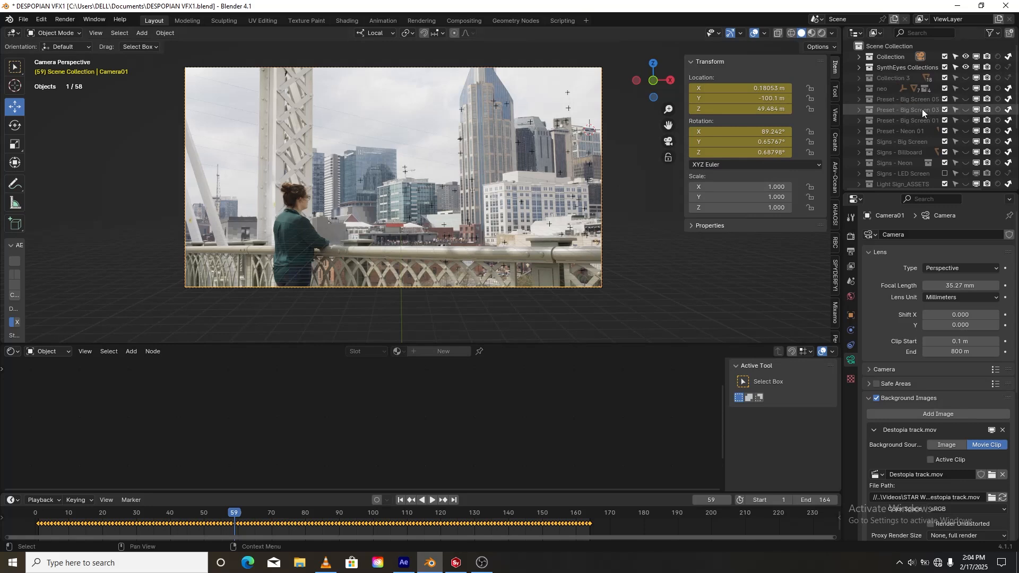
- Show Collection 3 with the building blocks and try moving the tall tower and a mid-height building upward
left_click(965, 76)
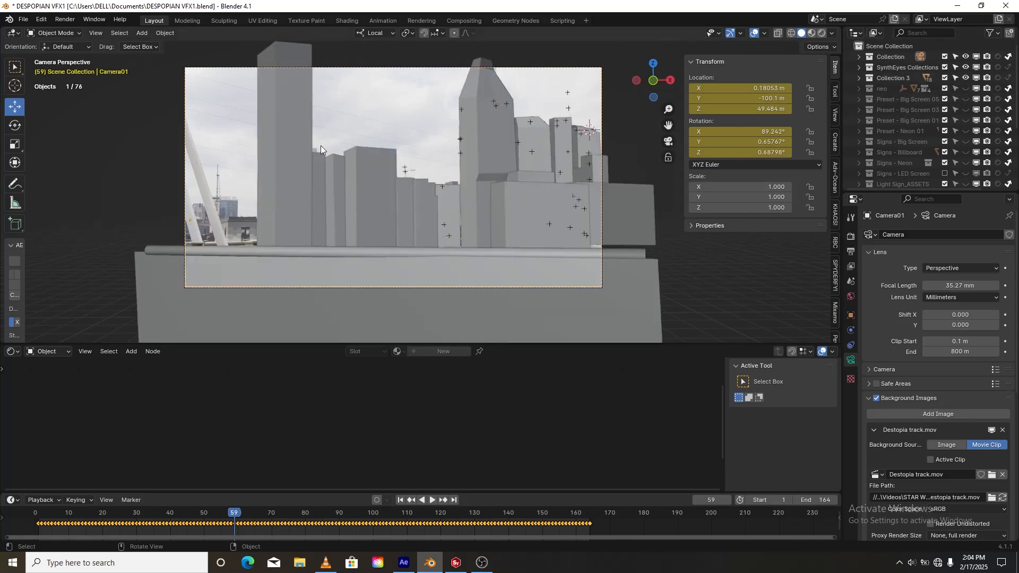
left_click(307, 136)
left_click_drag(289, 142, 294, 111)
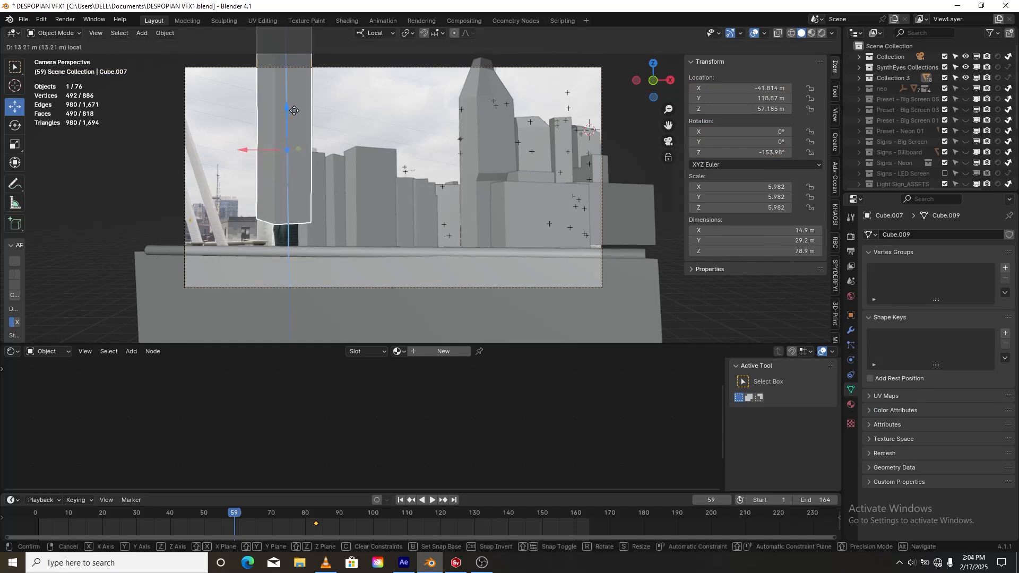
right_click(308, 124)
left_click(362, 169)
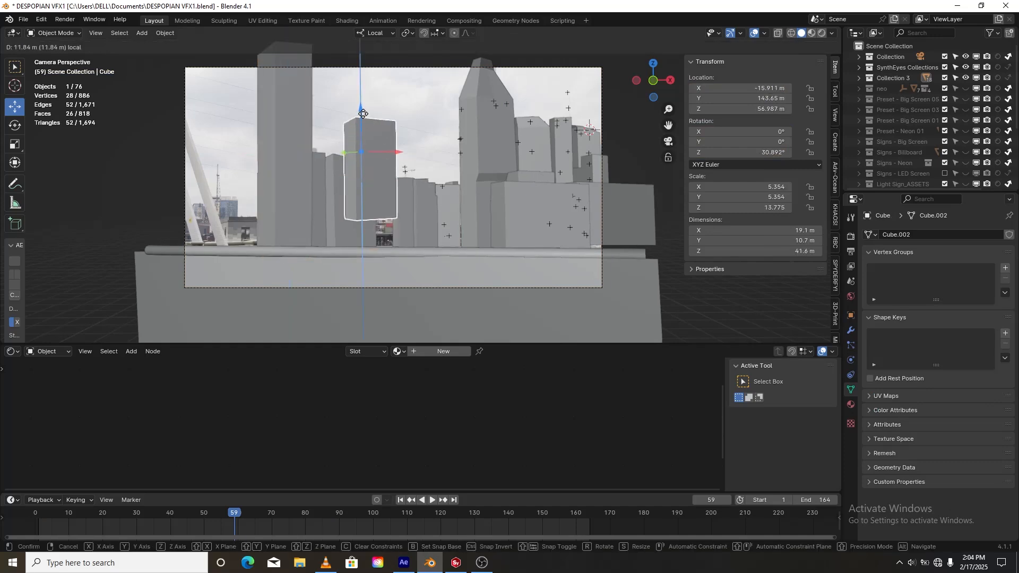
- Examine the layout of the building blocks and railing in perspective, return to the camera view, and deselect everything
left_click_drag(660, 83, 603, 98)
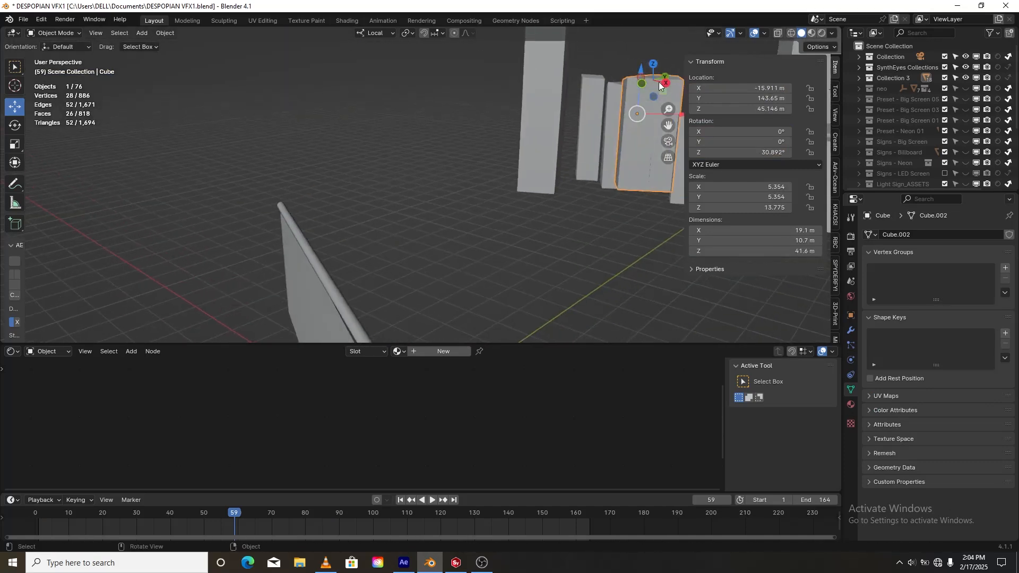
scroll(652, 106, "down", 2)
left_click_drag(670, 126, 467, 154)
scroll(648, 152, "up", 4)
left_click_drag(666, 91, 524, 113)
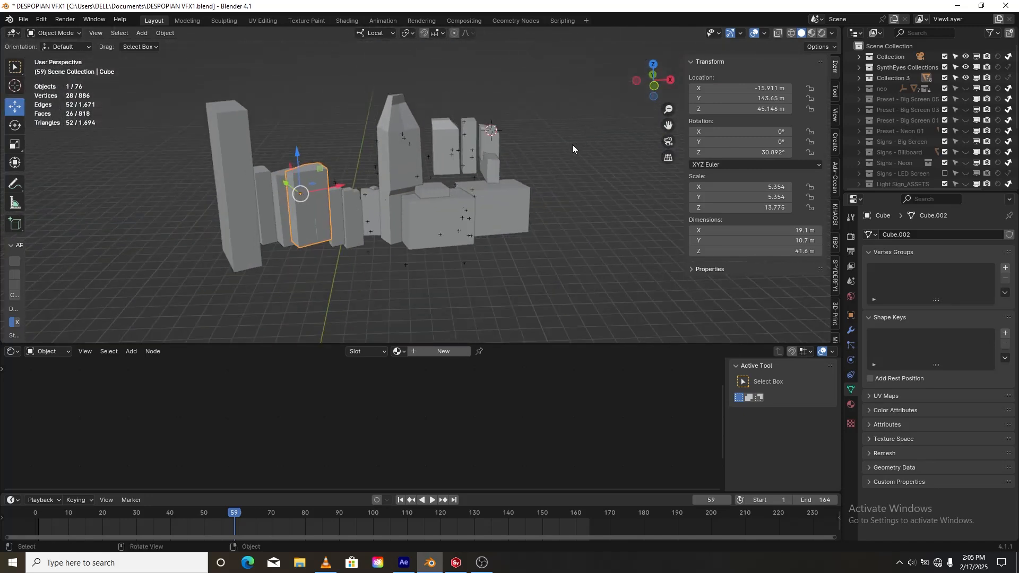
key("KP_0")
scroll(535, 171, "down", 2)
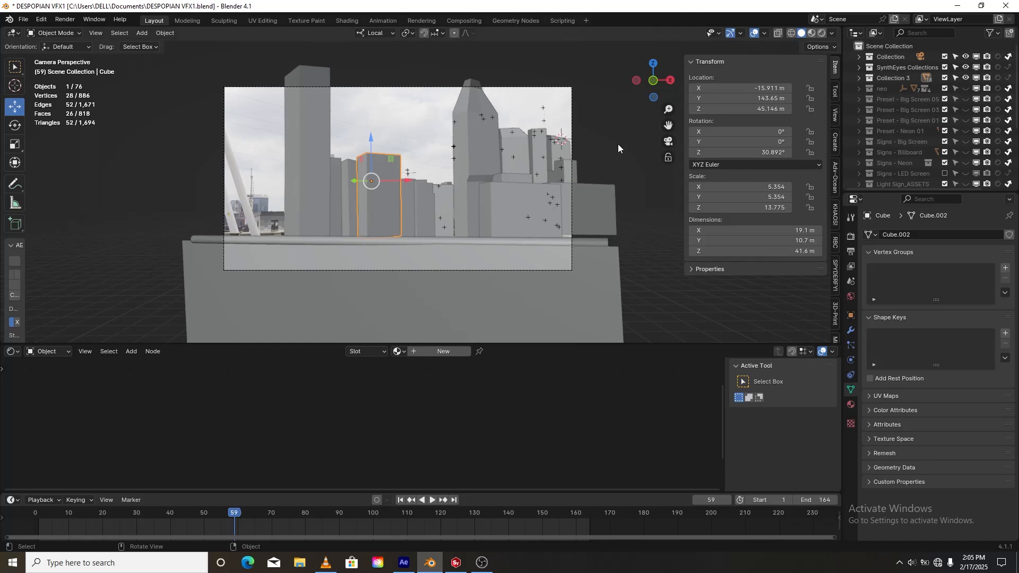
left_click(618, 144)
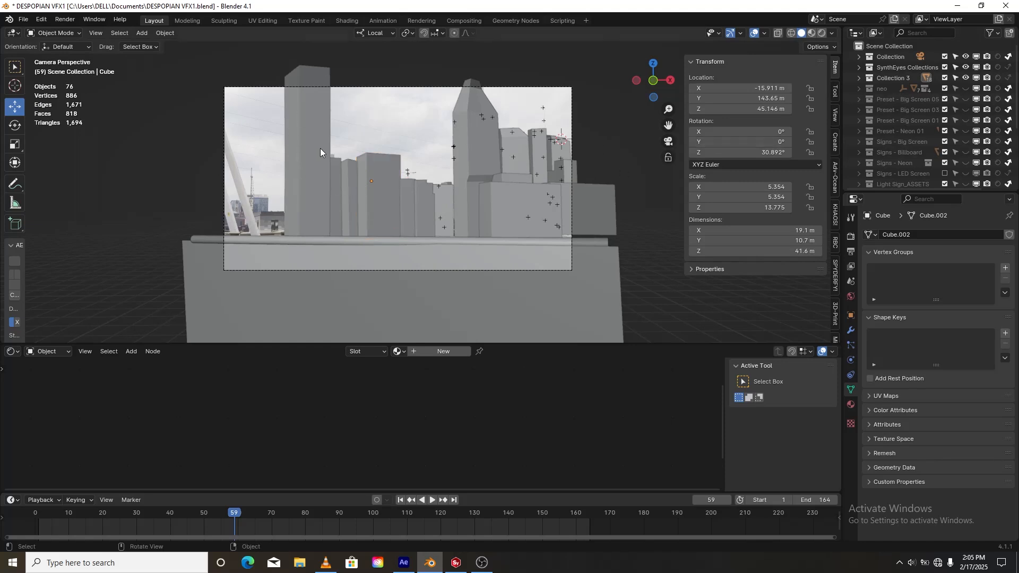
- Show the hidden neo, signs, light sign and preset collections down to Preset - Billboard 05, except Preset - Channel Sign
scroll(322, 198, "up", 2)
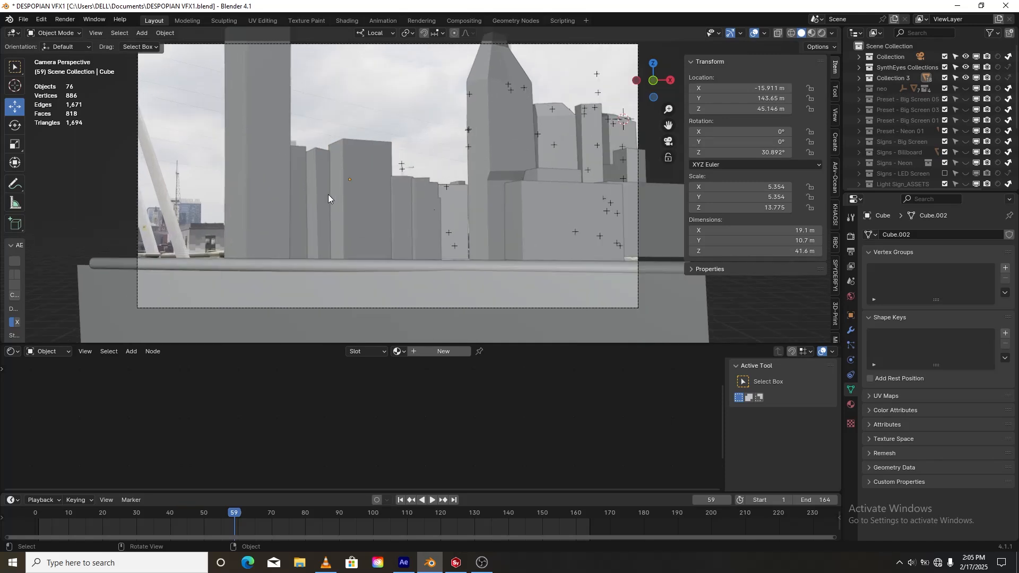
left_click(966, 99)
left_click_drag(967, 110, 967, 184)
scroll(966, 173, "down", 3)
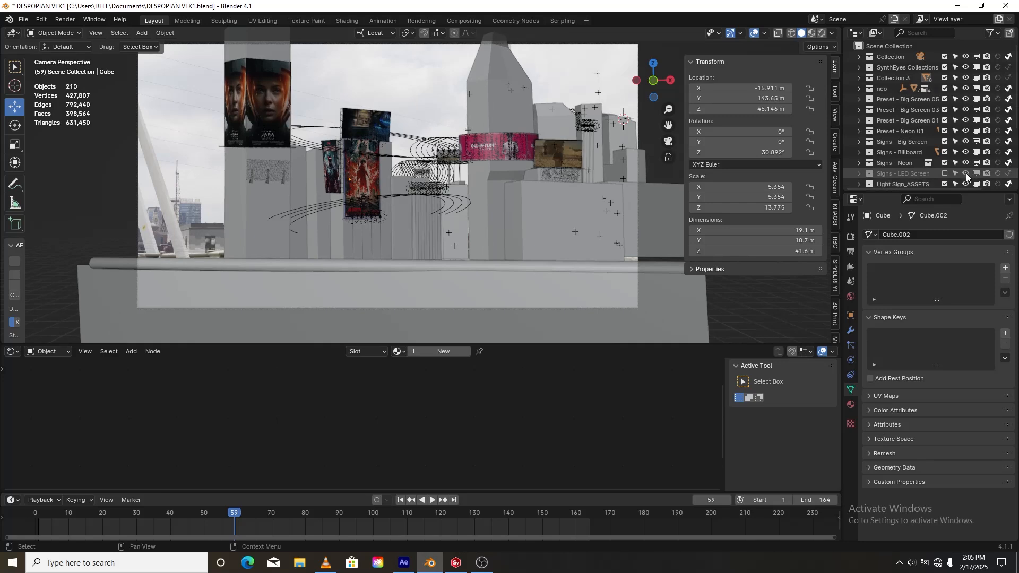
left_click(966, 134)
left_click_drag(965, 141, 966, 174)
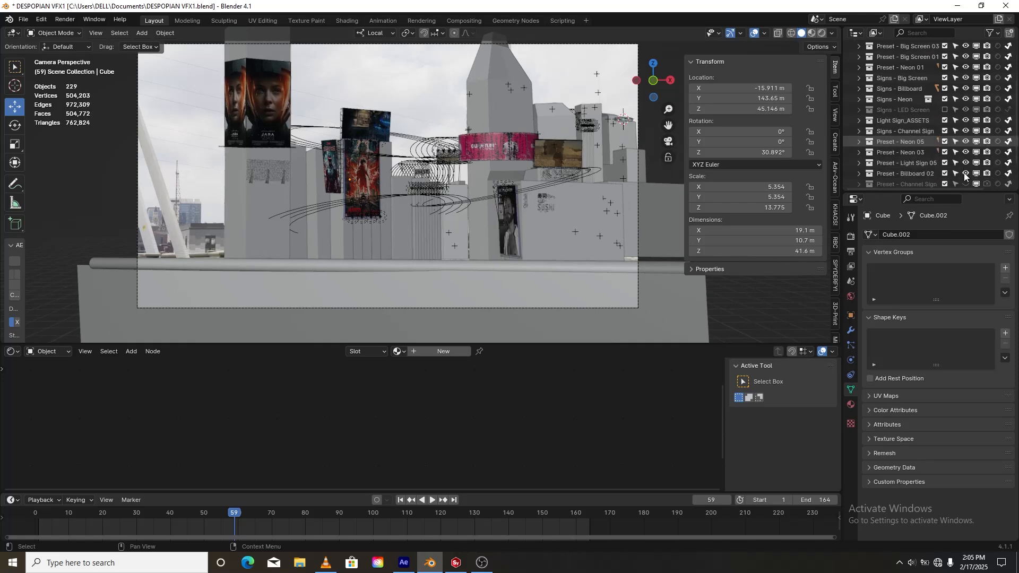
scroll(966, 175, "down", 2)
left_click(966, 159)
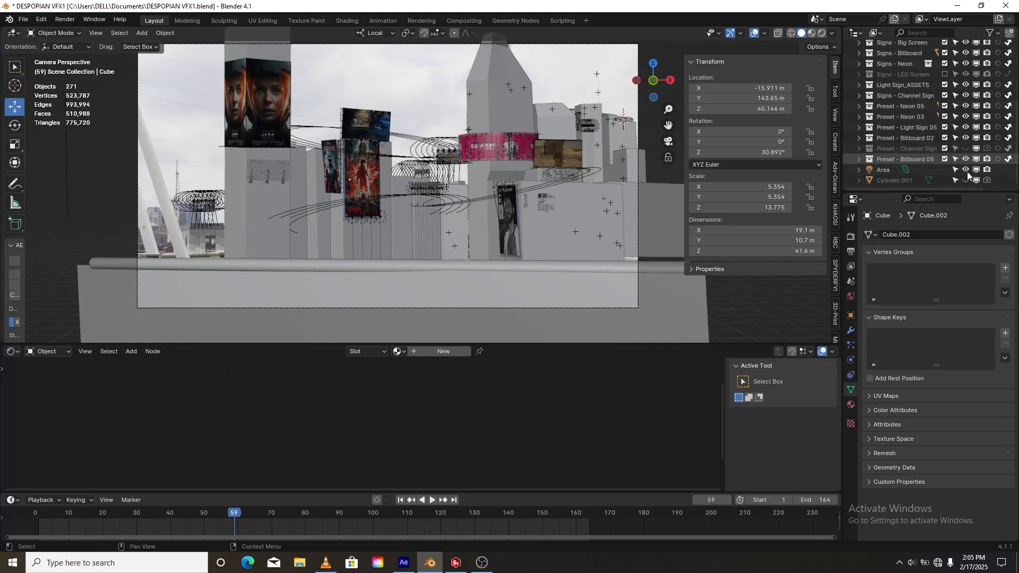
scroll(525, 143, "down", 1)
scroll(525, 143, "down", 2)
- Examine how the posters, big screens, billboards and neon signs are placed on the building blocks, in camera and perspective views
scroll(525, 144, "up", 4)
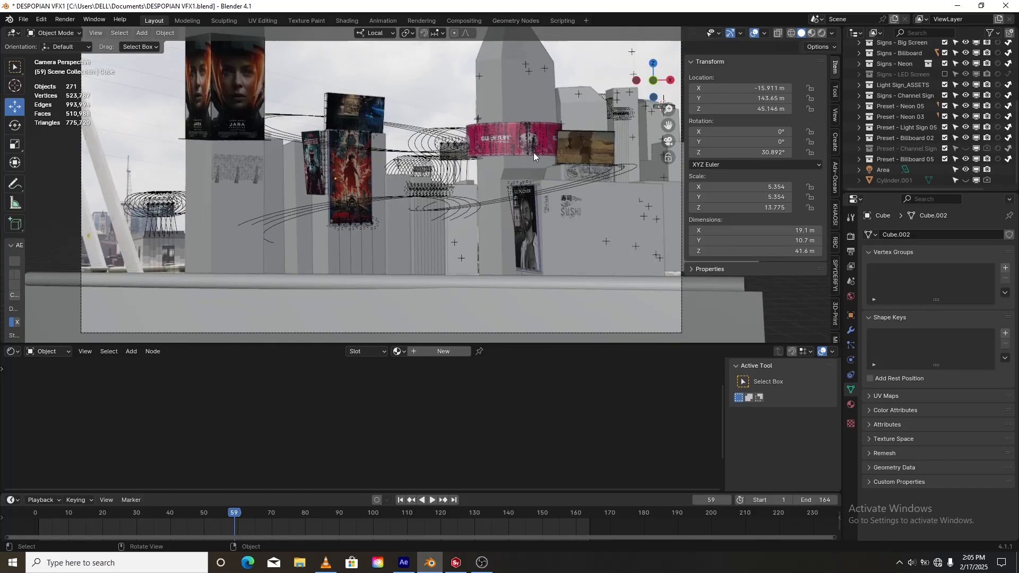
scroll(531, 152, "down", 2)
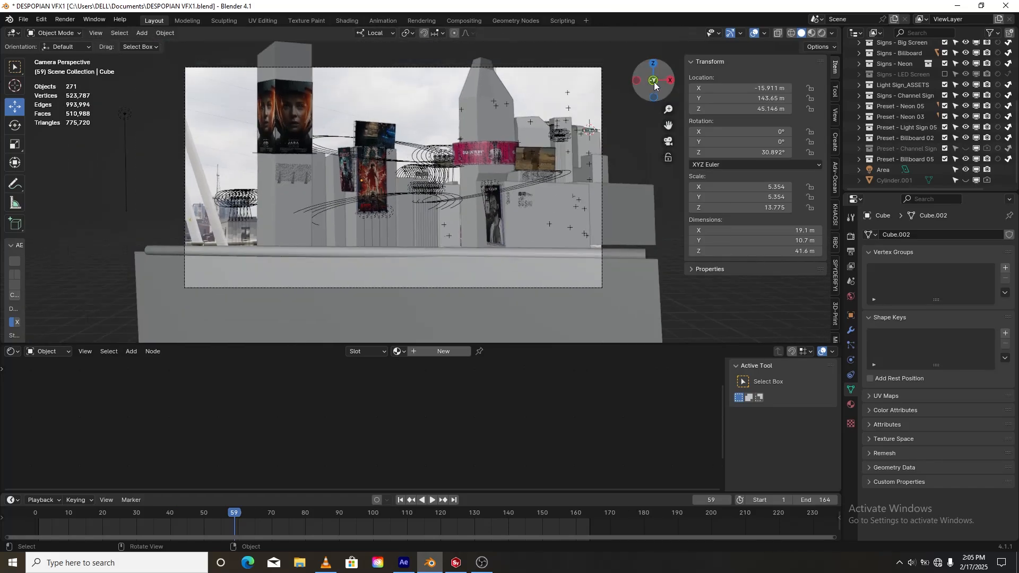
left_click_drag(655, 86, 429, 146)
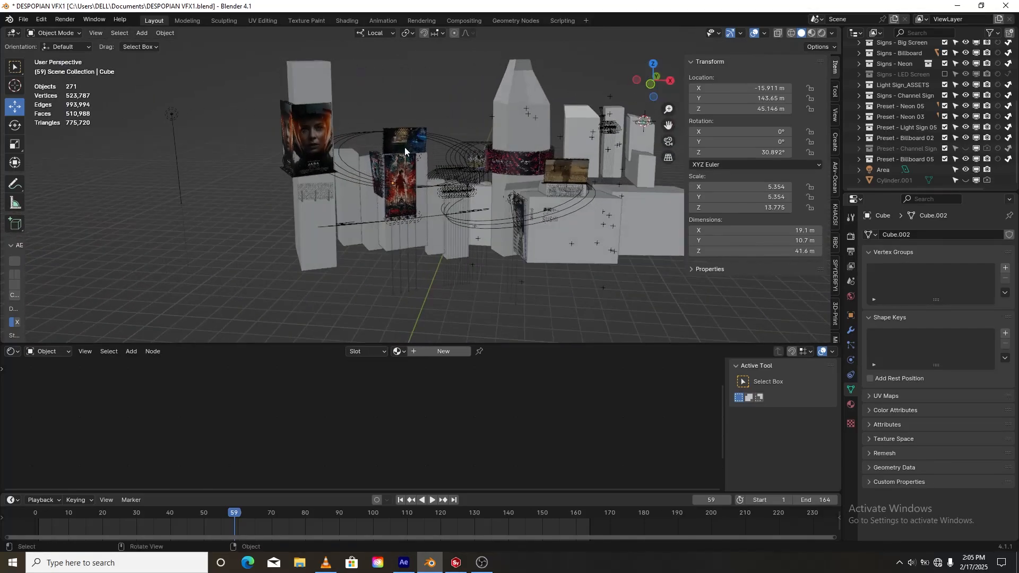
scroll(423, 133, "up", 5)
scroll(430, 149, "down", 5)
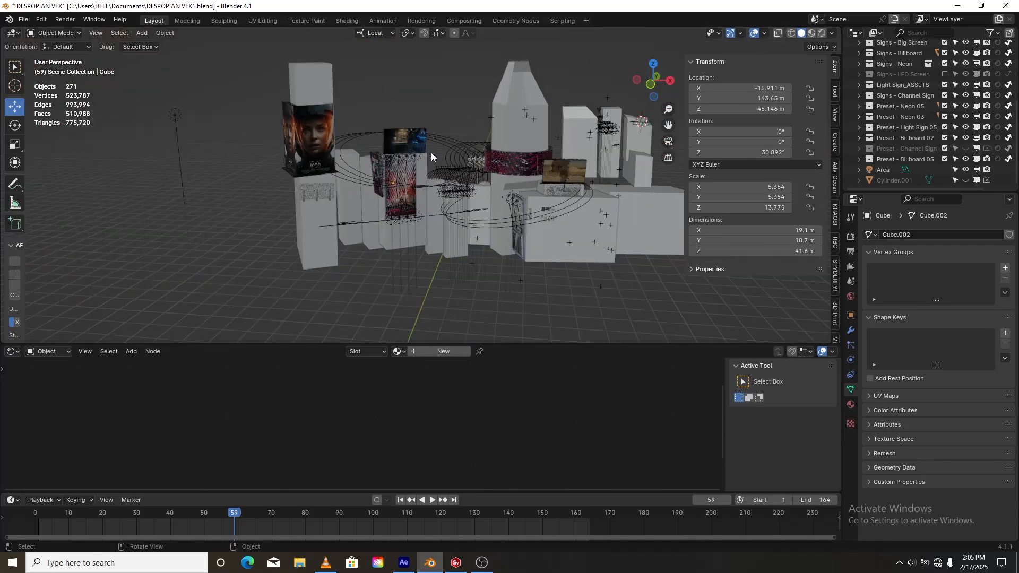
scroll(432, 149, "up", 3)
scroll(430, 148, "up", 2)
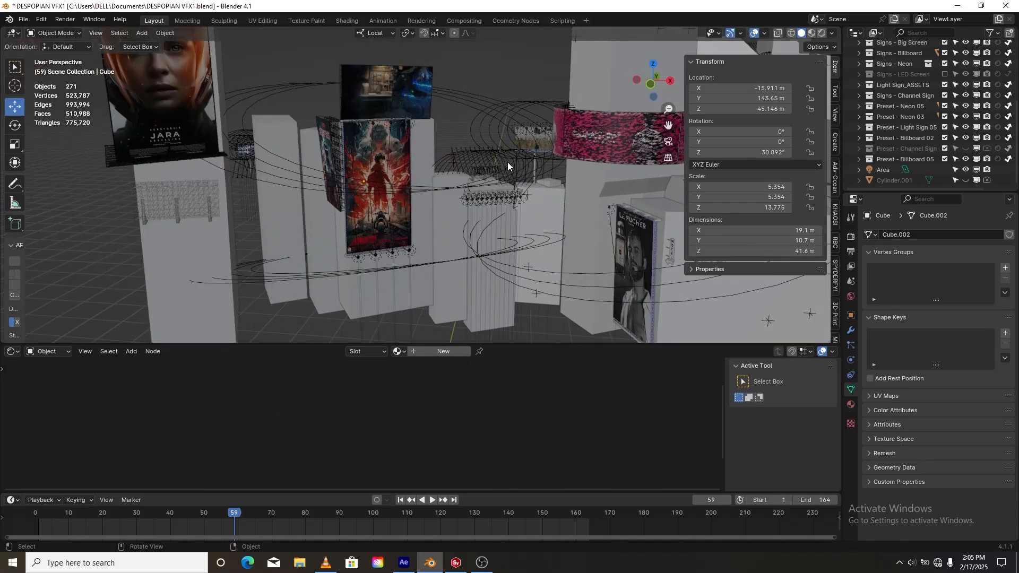
scroll(521, 154, "up", 3)
scroll(428, 163, "up", 2)
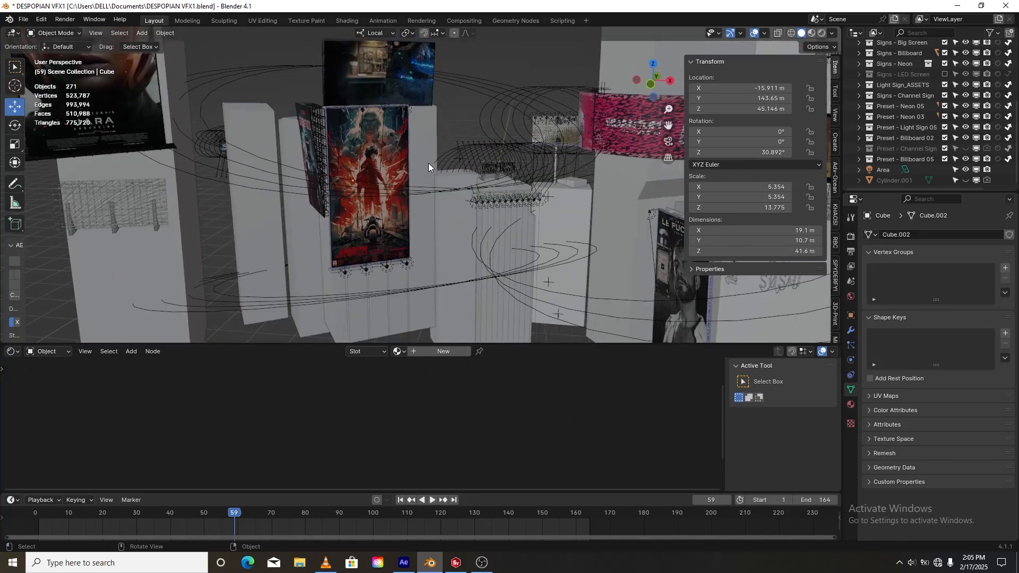
scroll(428, 164, "down", 3)
scroll(381, 160, "down", 3)
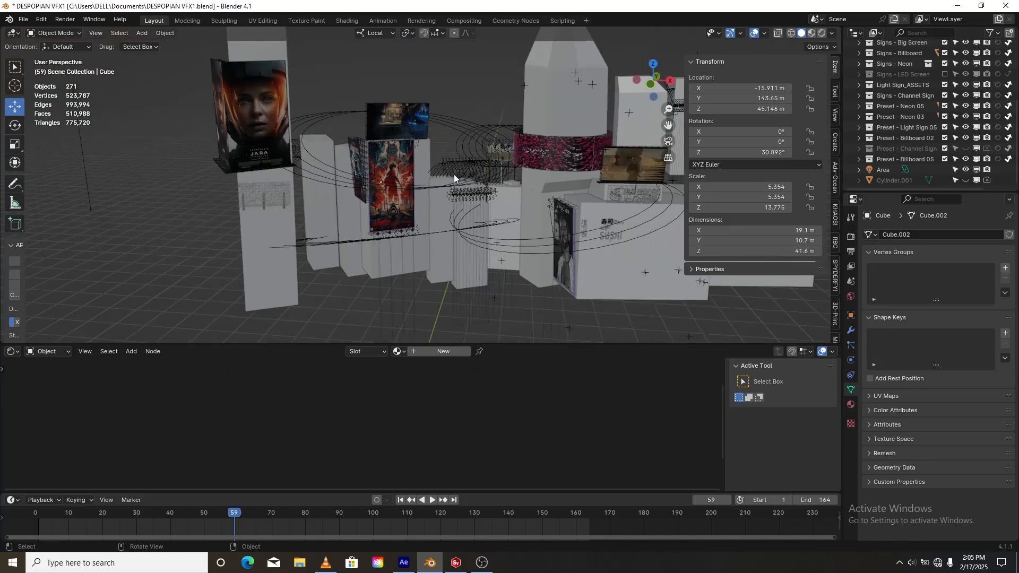
- Compare the sign and screen placement around the towers and the SUSHI building through the camera and from oblique perspective angles
scroll(454, 174, "up", 3)
key("KP_0")
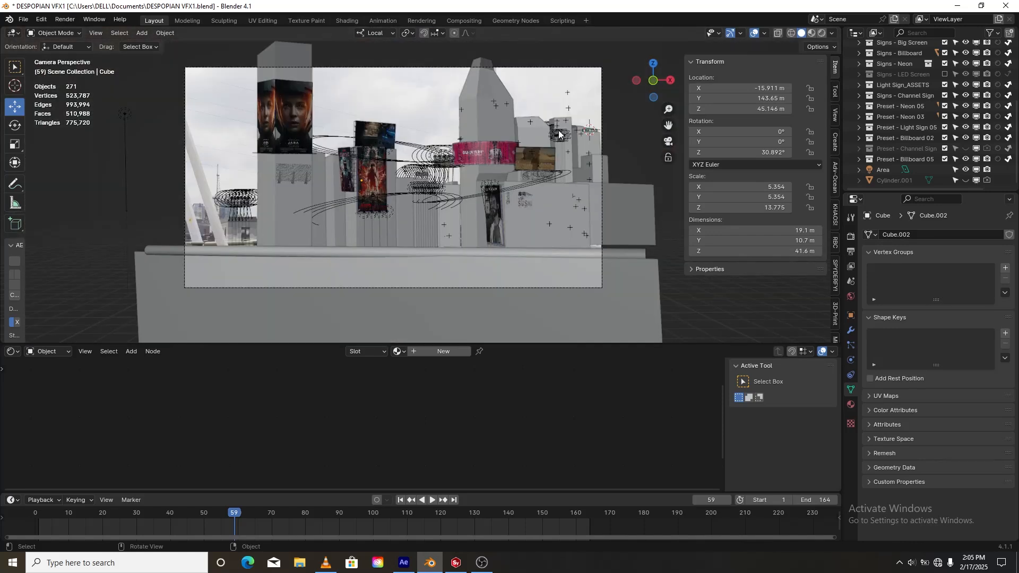
scroll(397, 195, "down", 3)
scroll(423, 179, "up", 5)
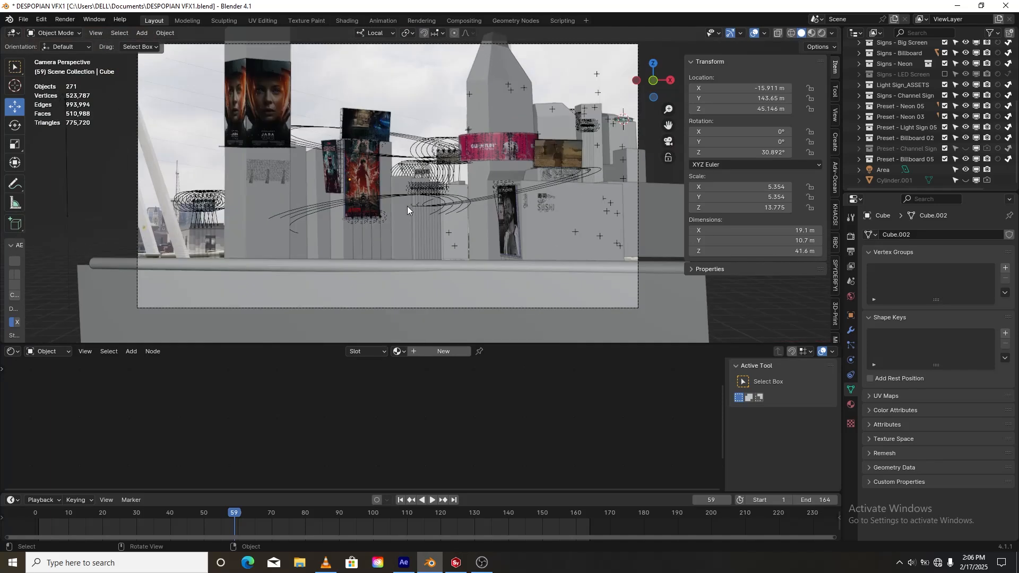
scroll(408, 208, "down", 2)
scroll(425, 195, "up", 3)
scroll(536, 171, "down", 1)
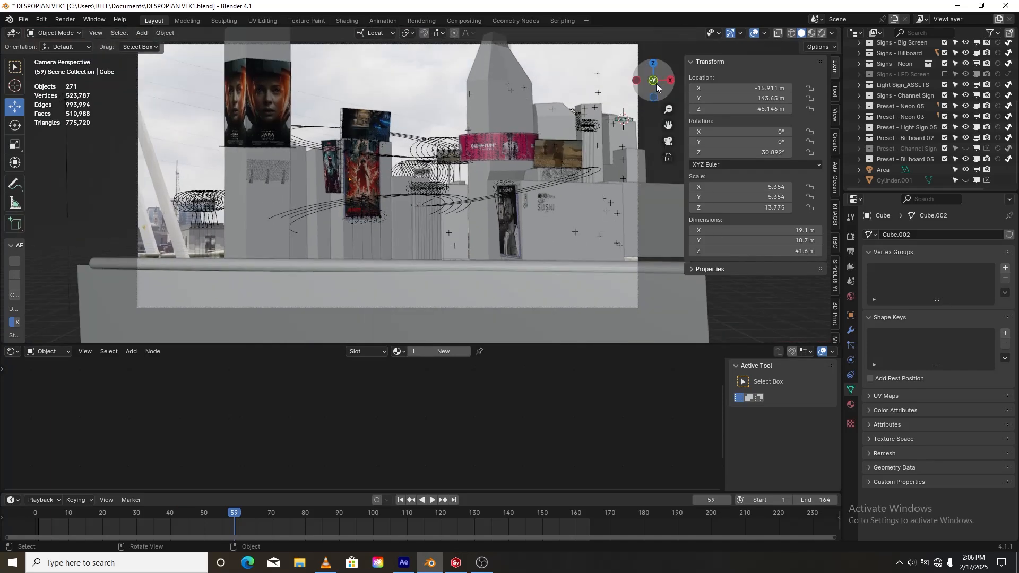
left_click_drag(657, 87, 616, 88)
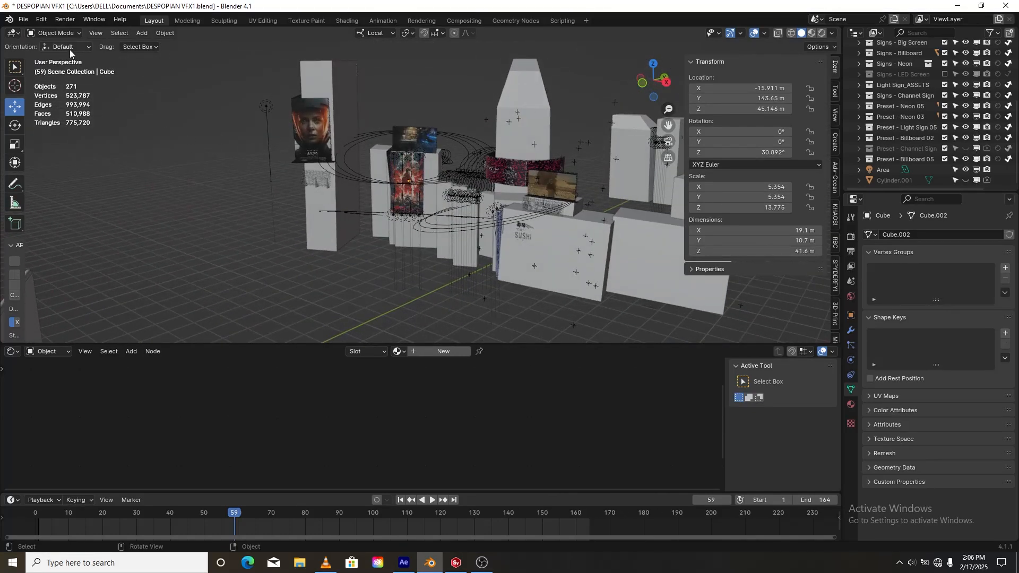
scroll(348, 208, "down", 2)
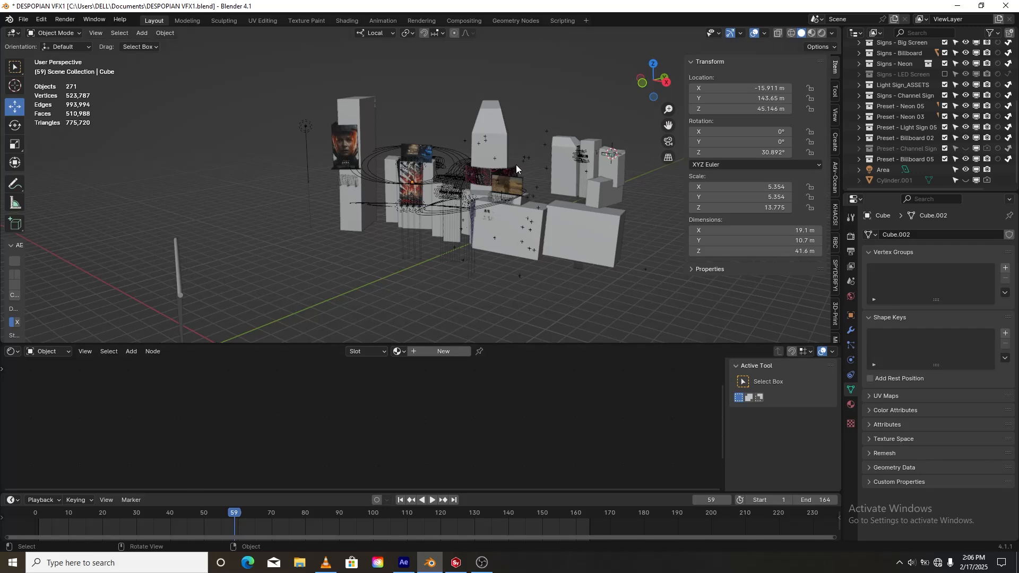
scroll(488, 190, "up", 6)
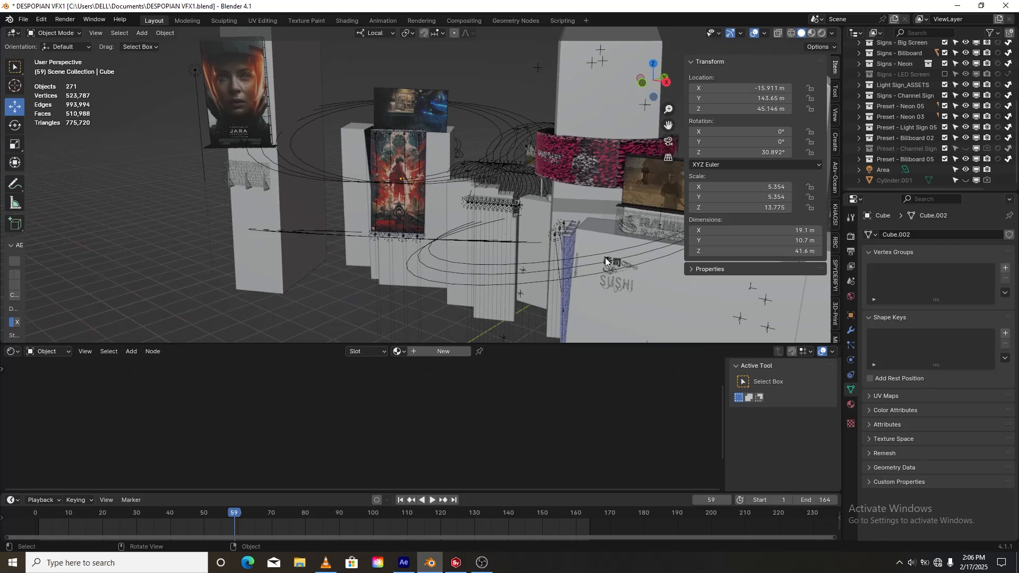
key("KP_0")
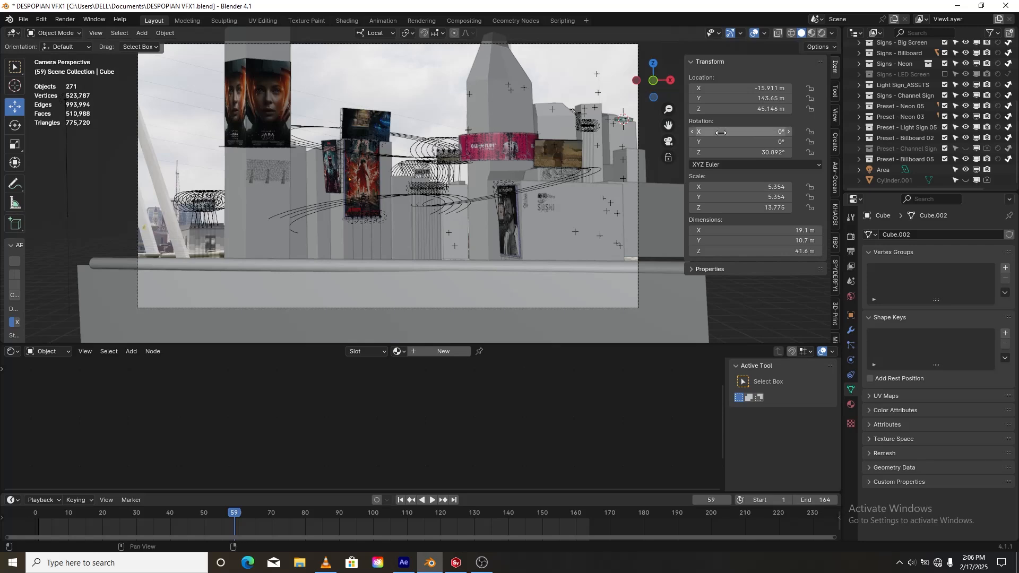
- Check the finished city render in VLC media player, and return to Blender for a closer camera view of the signs
left_click(326, 563)
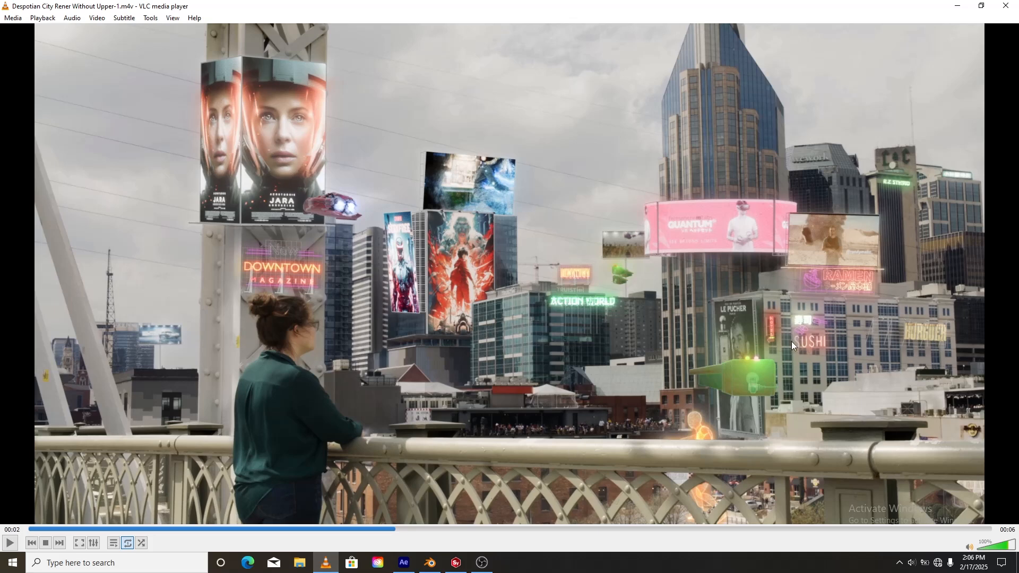
left_click(958, 5)
scroll(309, 140, "up", 3)
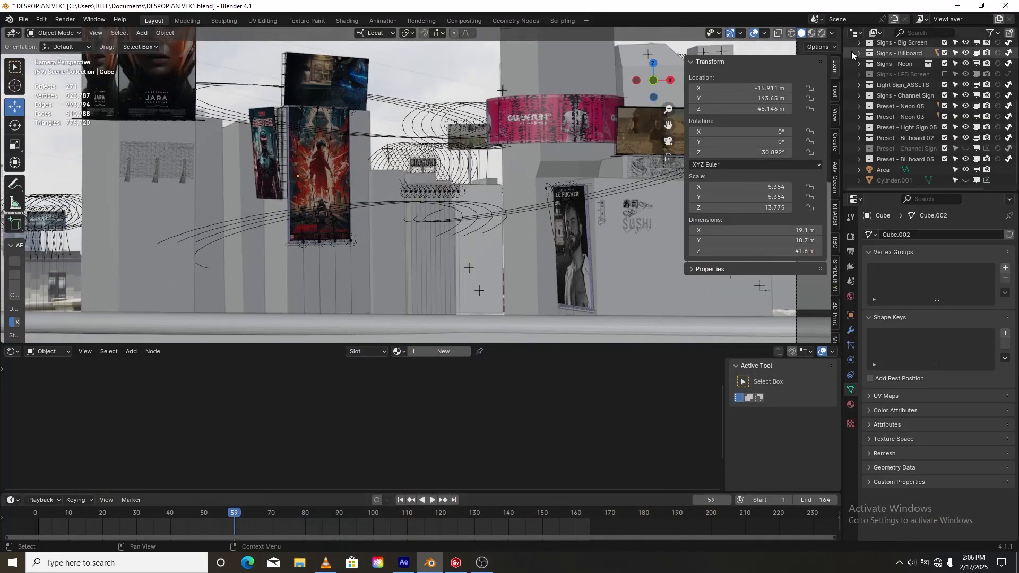
scroll(596, 100, "up", 1)
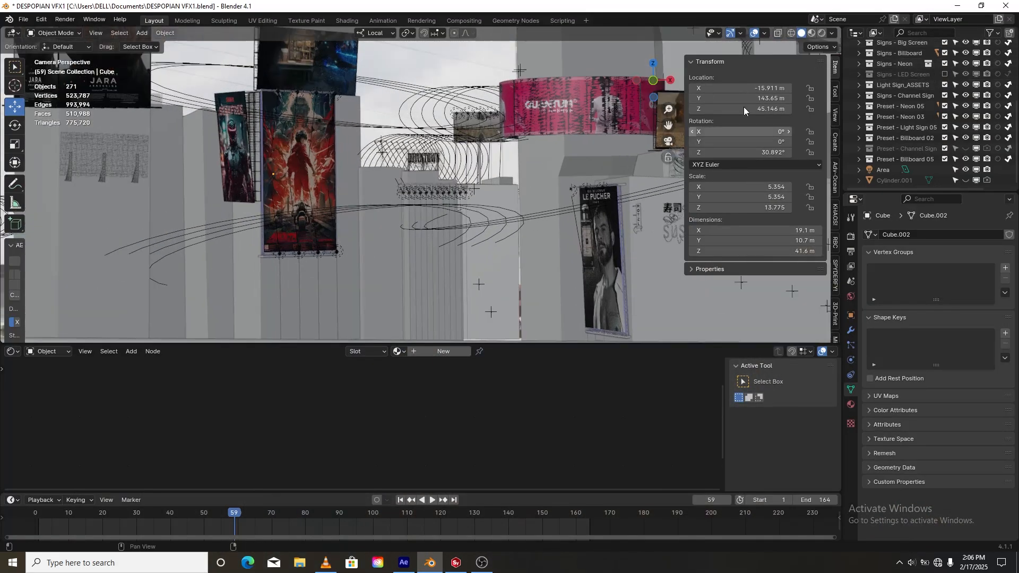
- Preview the signs in rendered shading with the EEVEE render engine, and set the engine back to Cycles
left_click(851, 235)
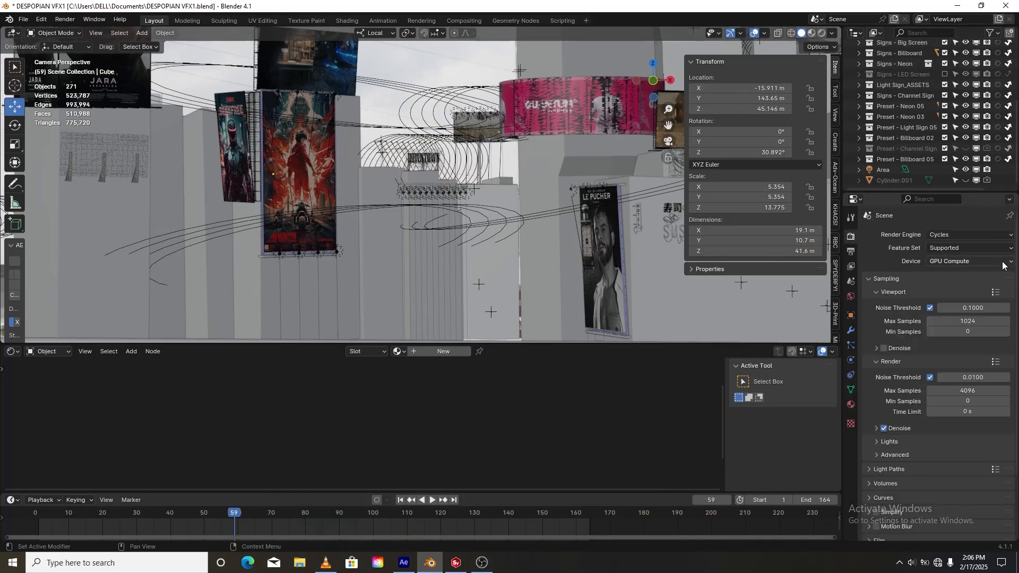
left_click(985, 236)
left_click(943, 245)
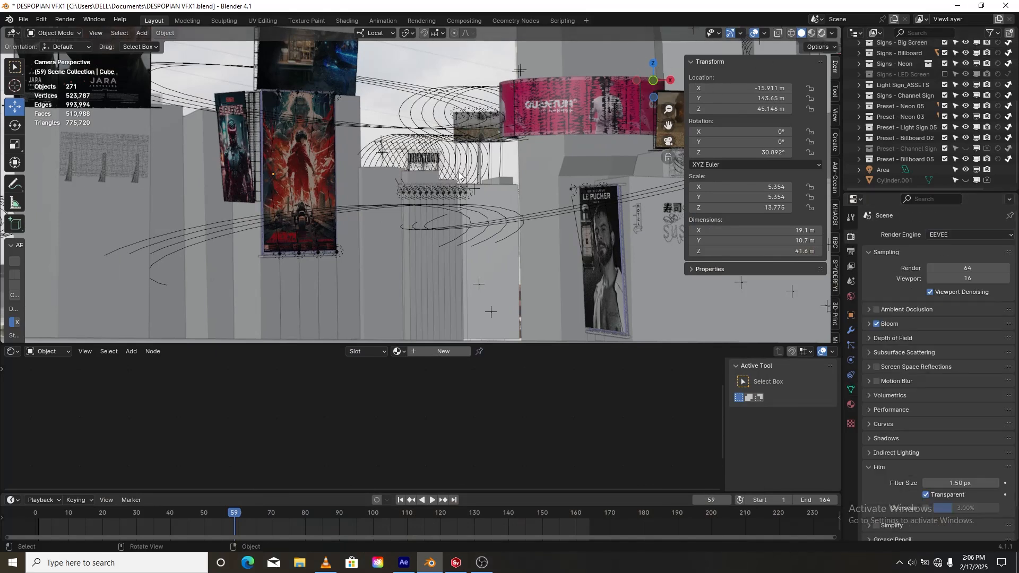
key("z")
key("8")
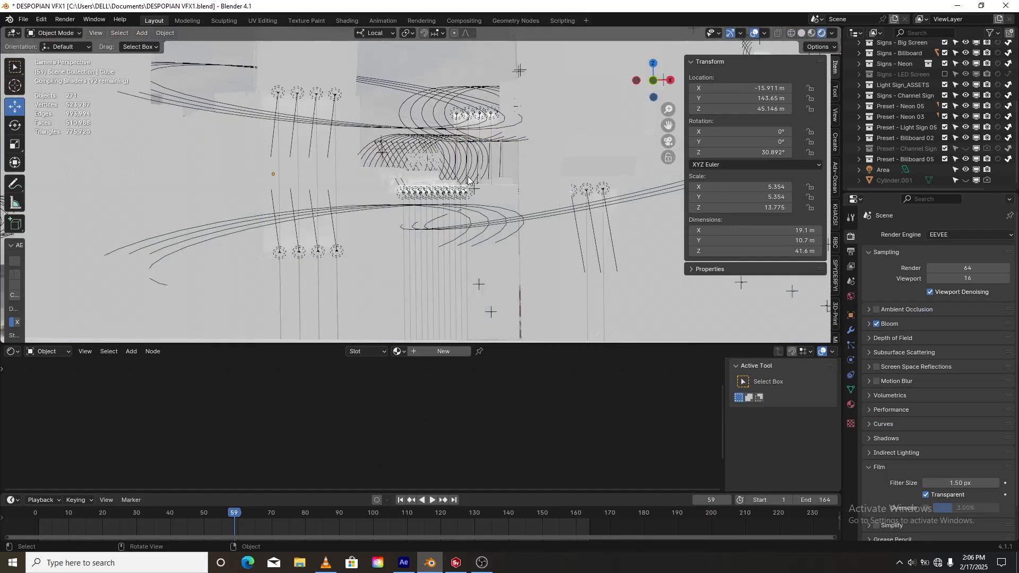
scroll(467, 179, "down", 3)
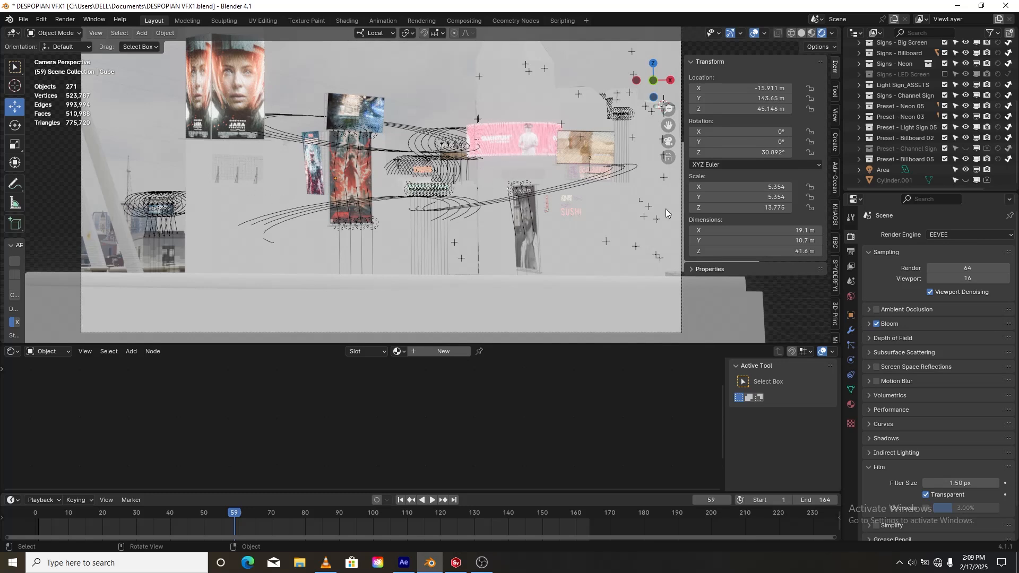
left_click(942, 233)
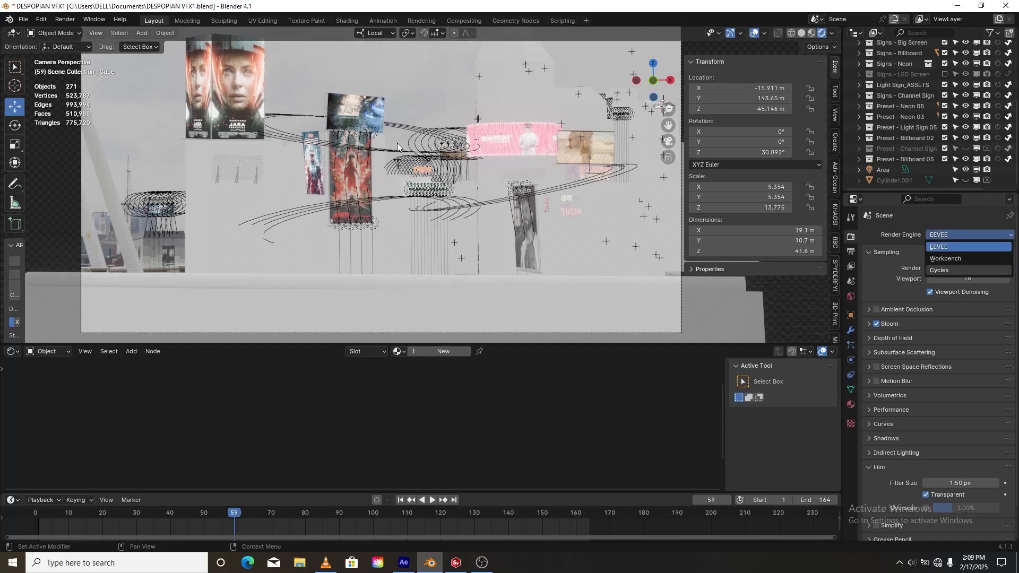
key("c")
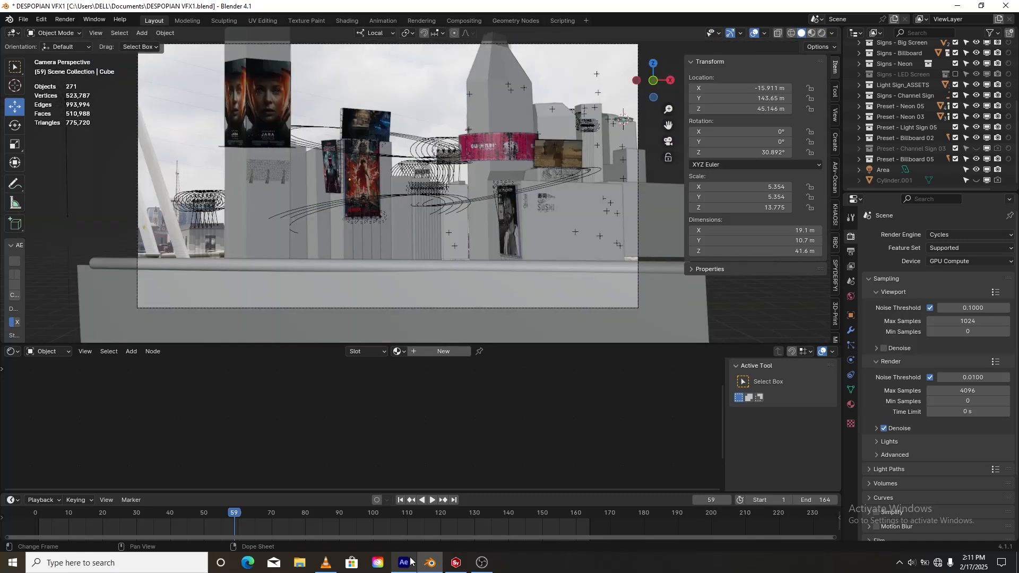
- Examine the full block city from the side and through the camera, along with the scene's list of collections
mouse_move(653, 81)
left_mouse_down()
mouse_move(727, 85)
mouse_move(659, 83)
left_mouse_up()
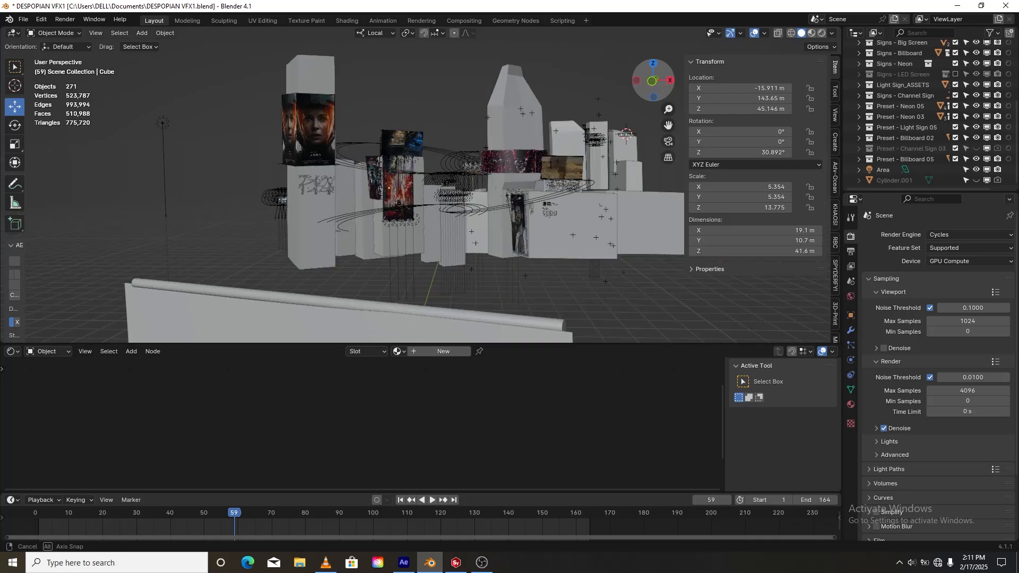
left_click_drag(658, 84, 573, 91)
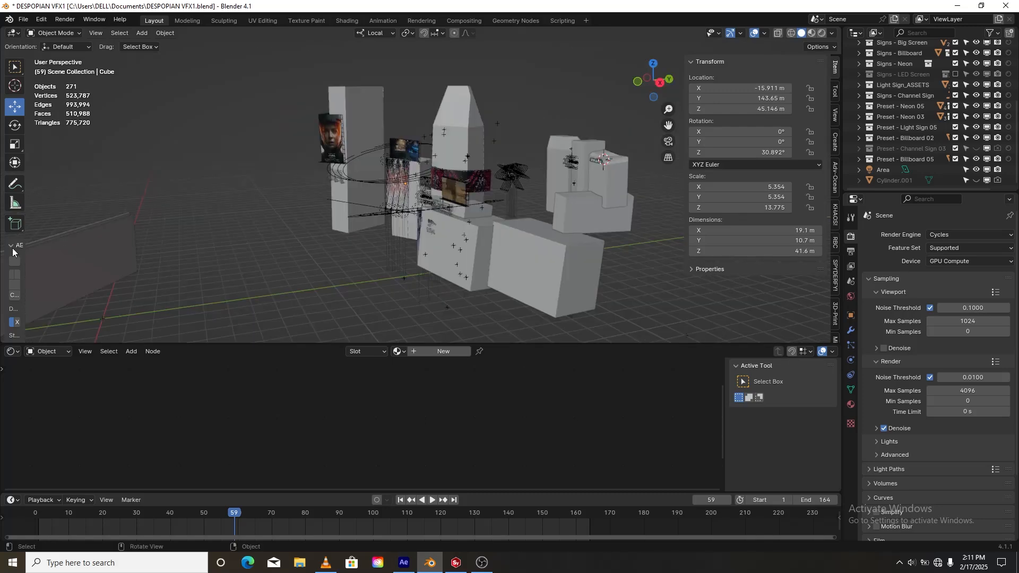
key("KP_0")
scroll(453, 212, "down", 2)
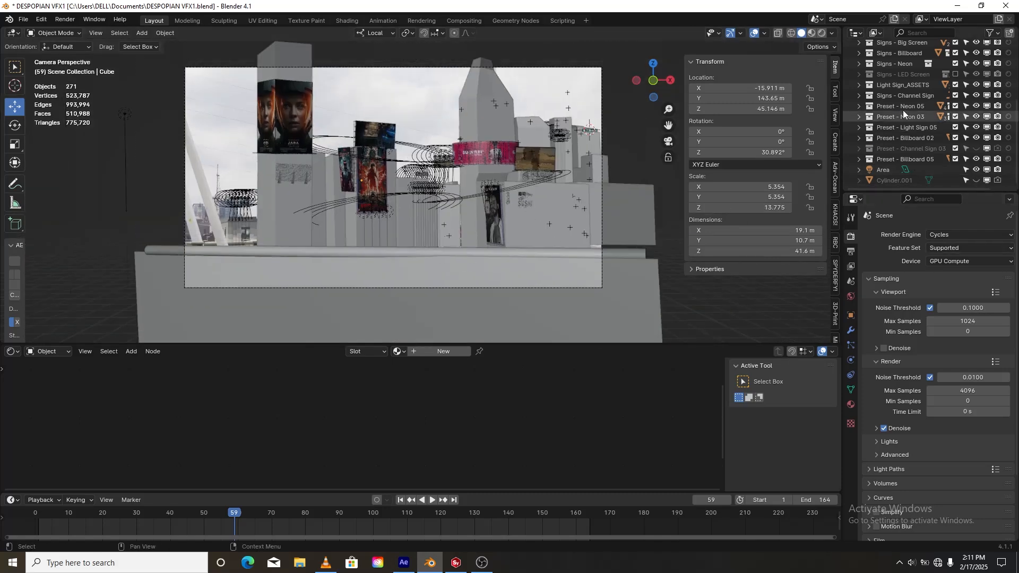
scroll(903, 109, "up", 5)
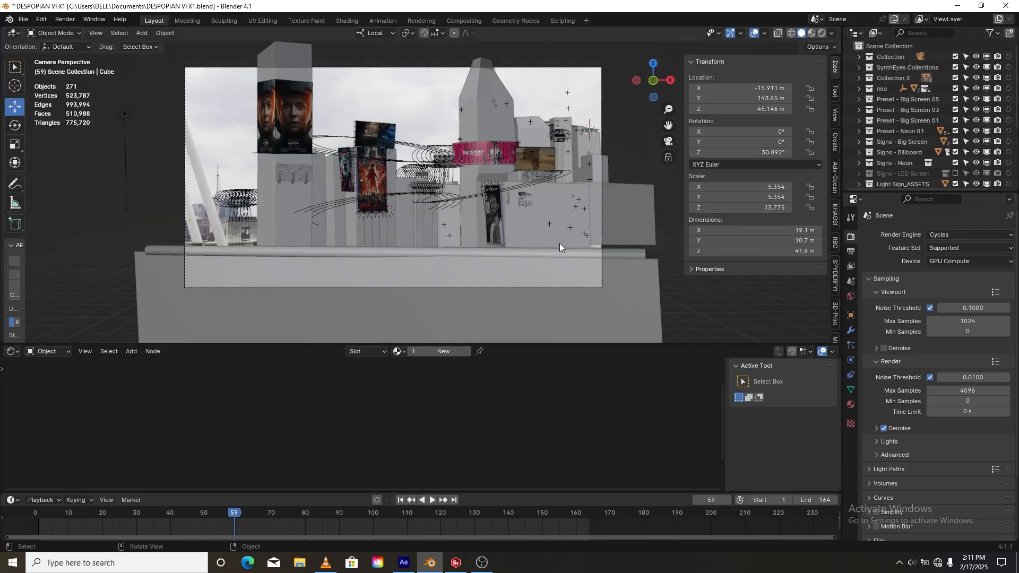
scroll(581, 256, "up", 1)
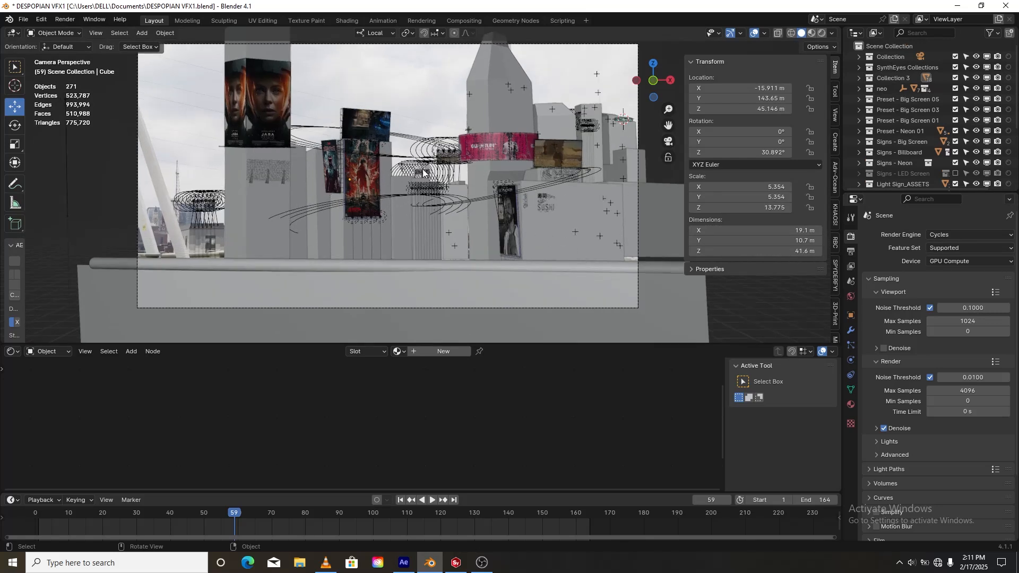
scroll(600, 202, "down", 2)
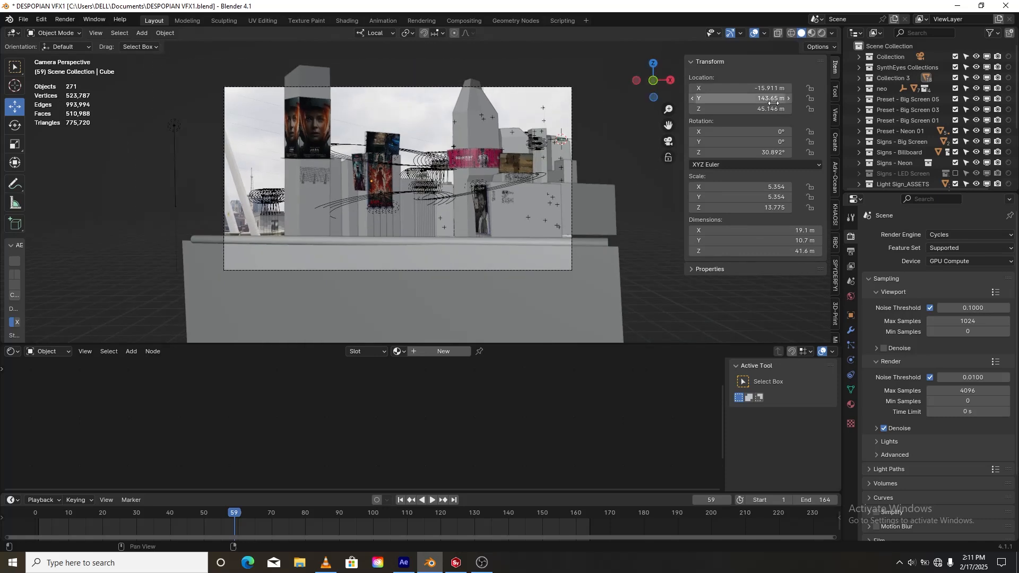
scroll(932, 128, "down", 2)
scroll(463, 205, "down", 1)
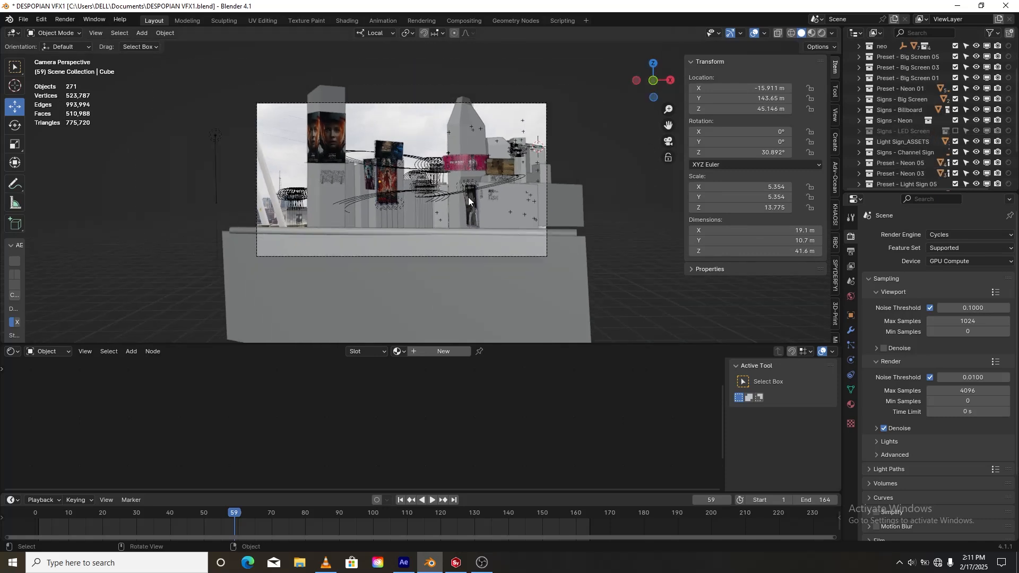
scroll(464, 192, "up", 3)
mouse_move(657, 83)
left_mouse_down()
mouse_move(649, 80)
mouse_move(709, 78)
mouse_move(595, 79)
mouse_move(759, 79)
mouse_move(599, 80)
mouse_move(557, 93)
mouse_move(659, 91)
left_mouse_up()
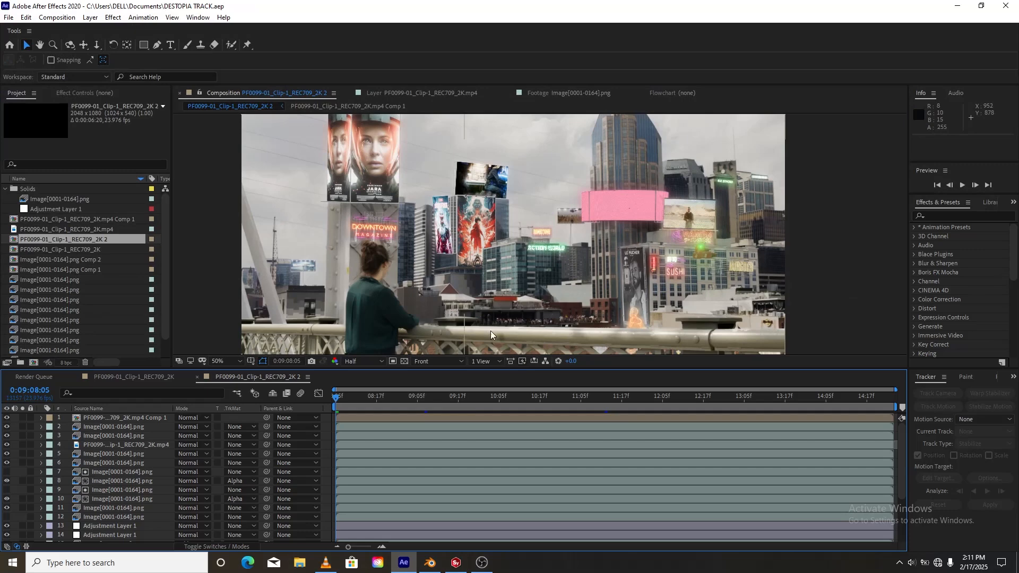
- Switch to After Effects and review the composite and layer stack of PF0099-01_Clip-1_REC709_2K 2, including the frame at 0:09:09:07
scroll(404, 459, "down", 3)
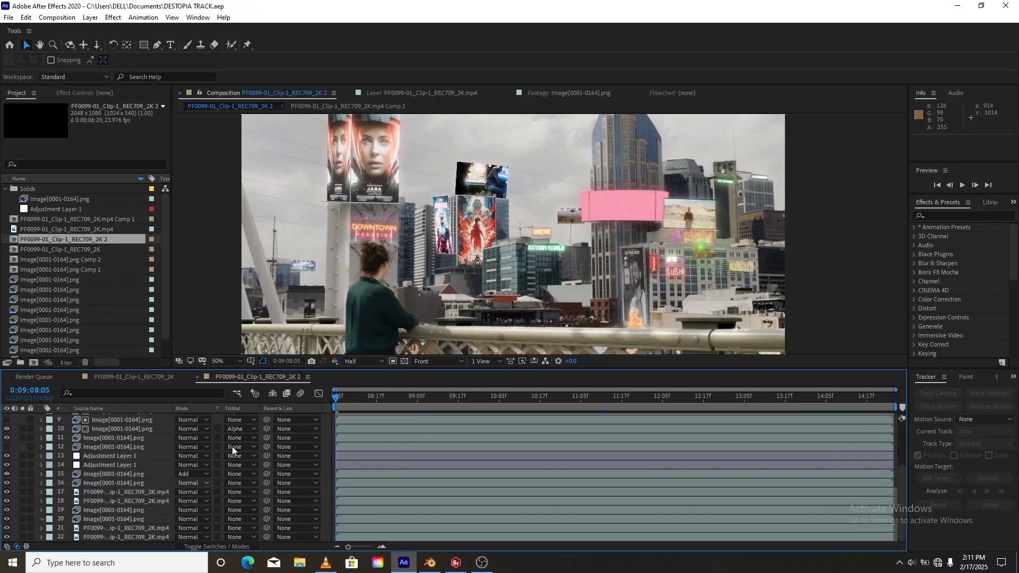
scroll(487, 257, "down", 1)
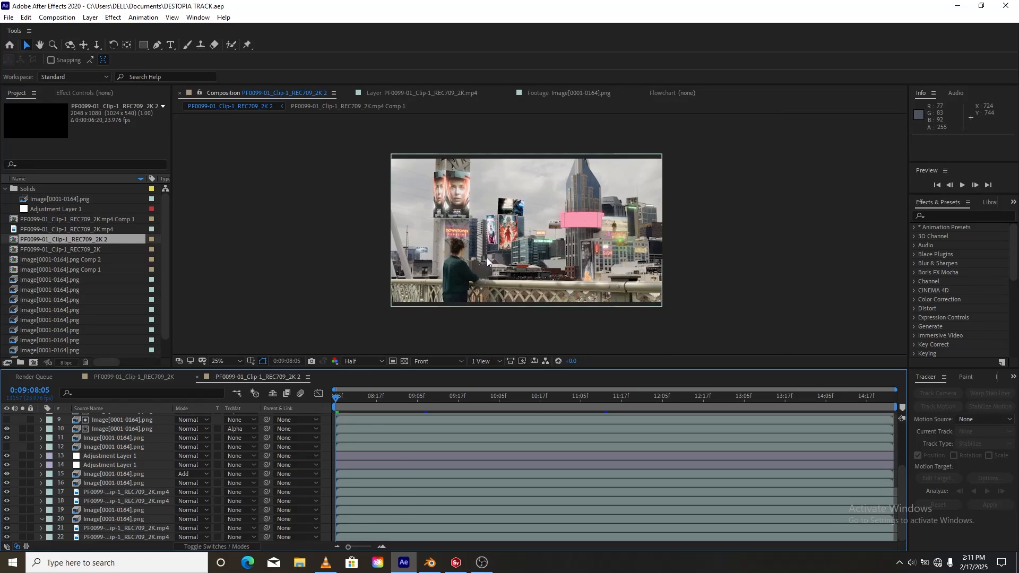
scroll(486, 257, "up", 2)
scroll(486, 257, "down", 2)
mouse_move(507, 274)
middle_mouse_down()
mouse_move(506, 242)
mouse_move(513, 272)
middle_mouse_up()
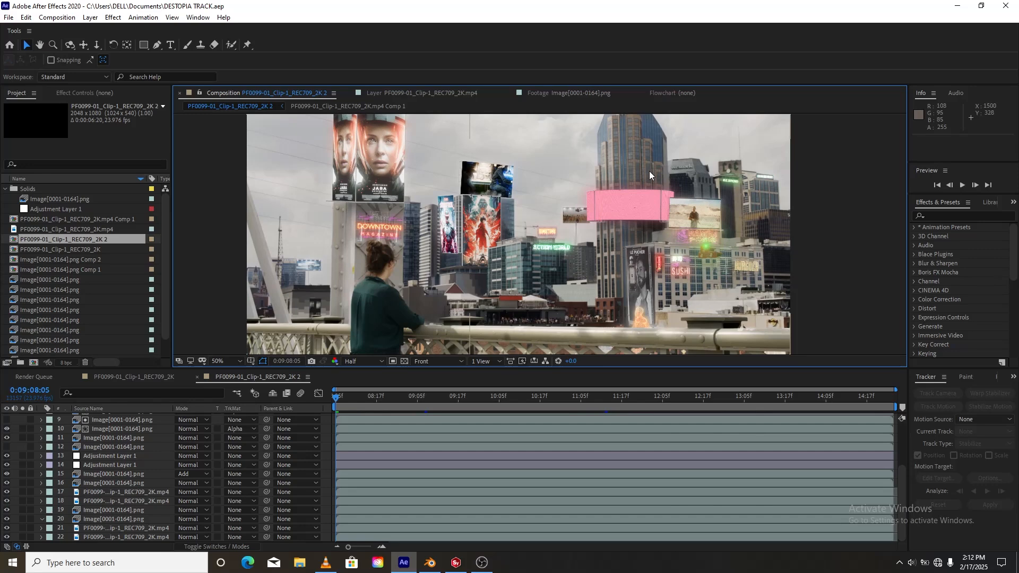
left_click(424, 404)
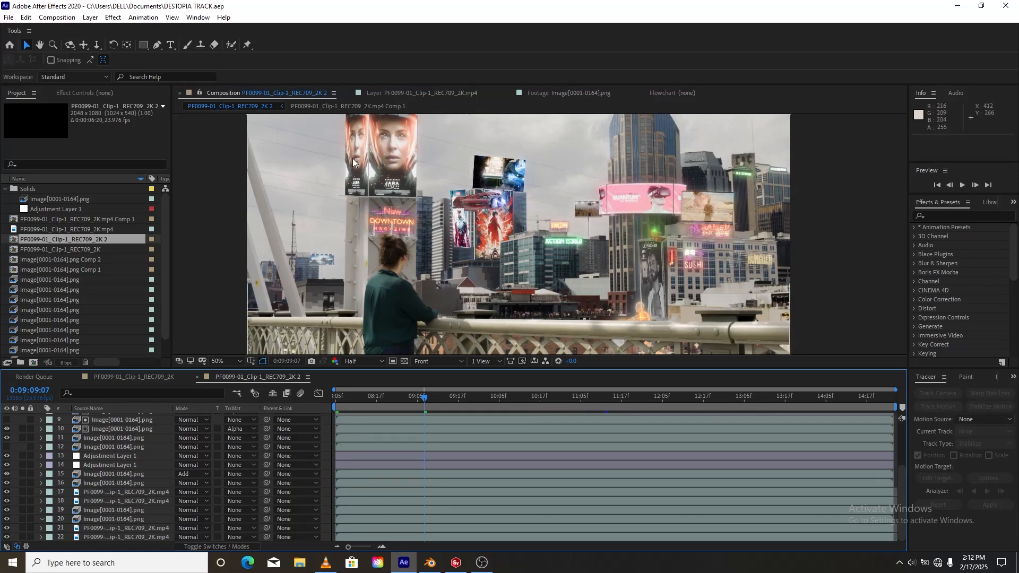
middle_click_drag(612, 283, 598, 241)
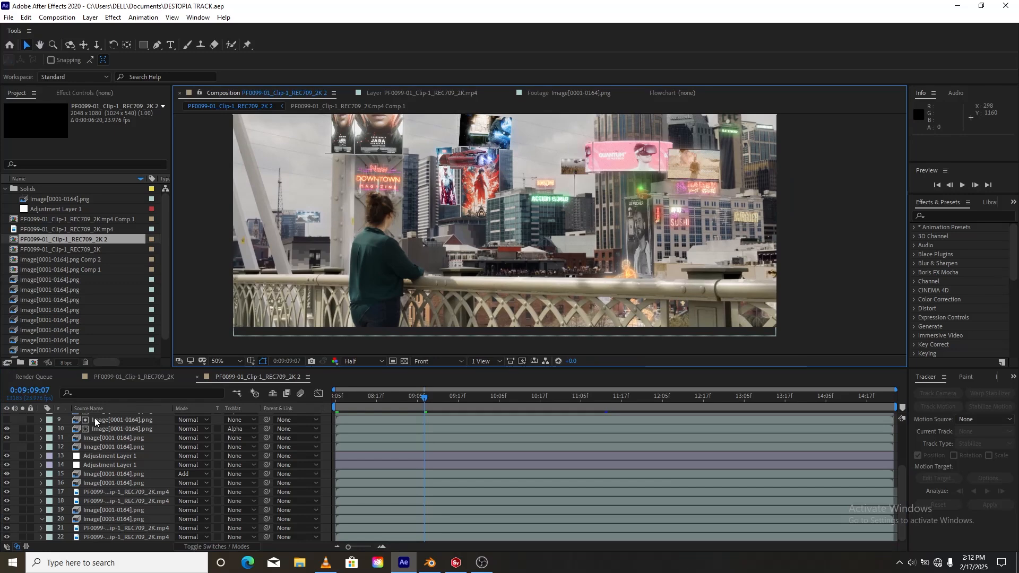
- Solo layer 2 to inspect the glowing walking figure on its own, and turn the solo off again
scroll(95, 435, "up", 3)
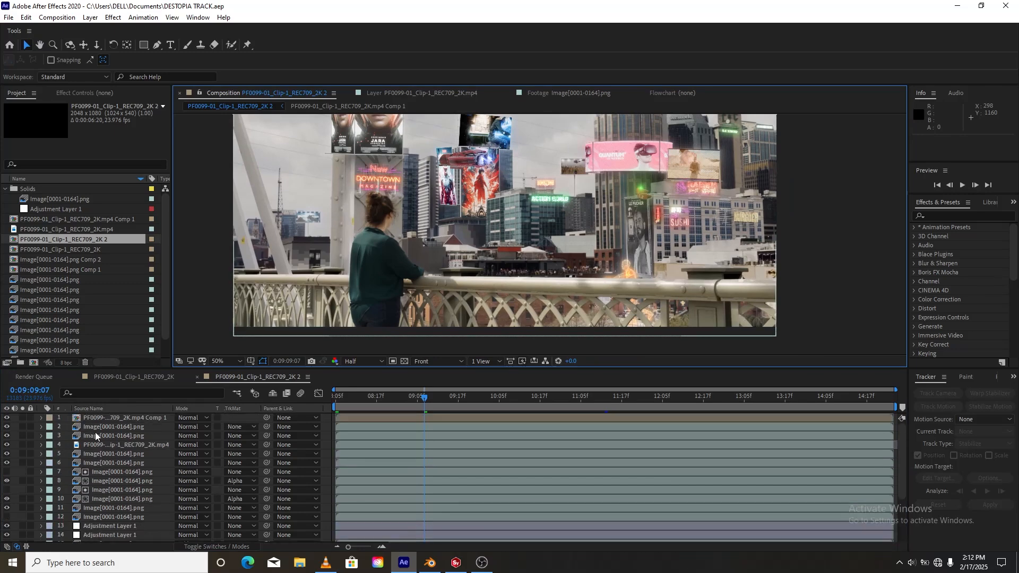
left_click(23, 427)
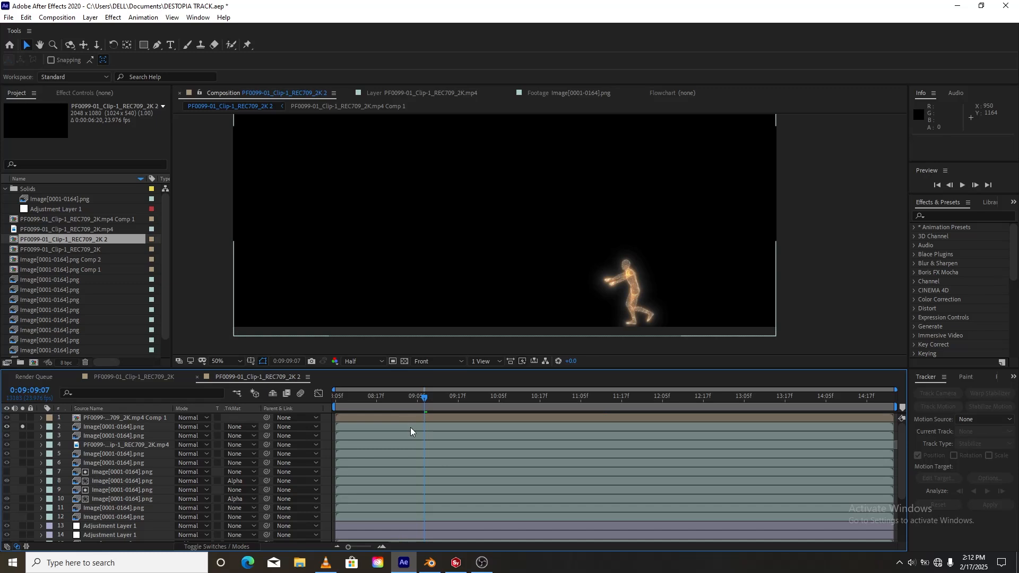
left_click(23, 428)
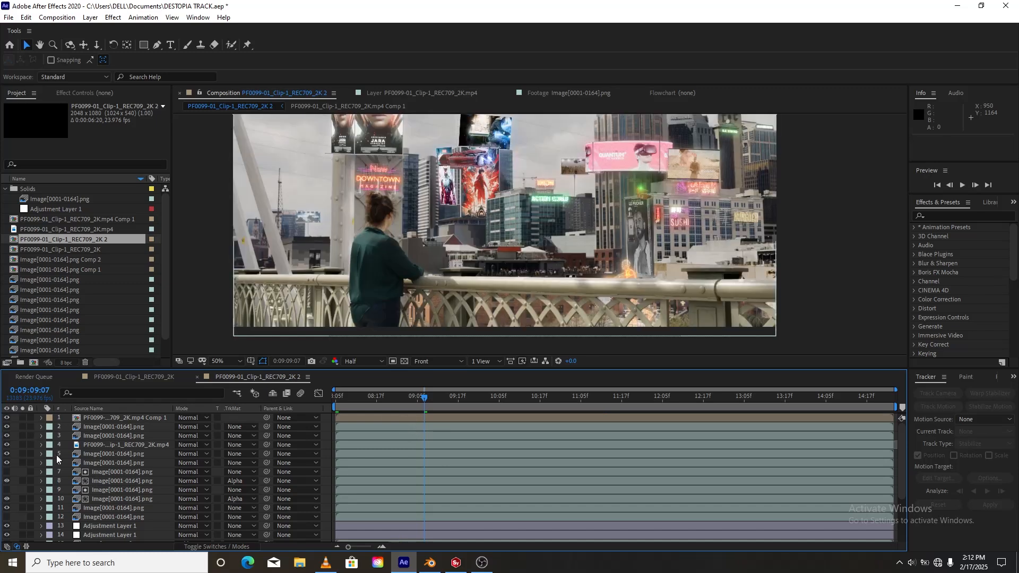
- Solo the original footage on layer 22 and scrub to 0:09:11:12 to inspect the plate without effects
scroll(69, 479, "down", 3)
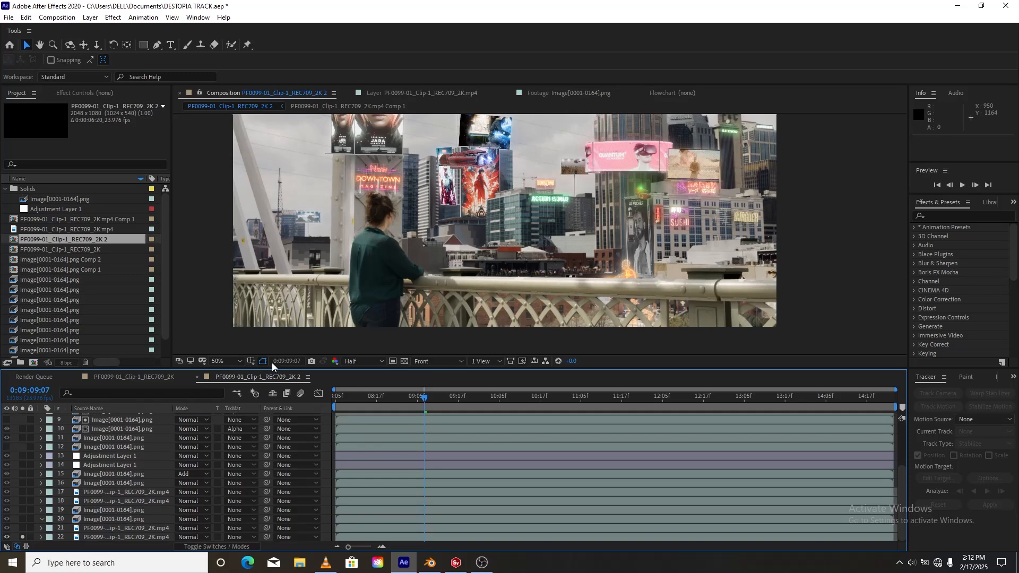
left_click(24, 539)
left_click_drag(474, 225, 515, 269)
key("v")
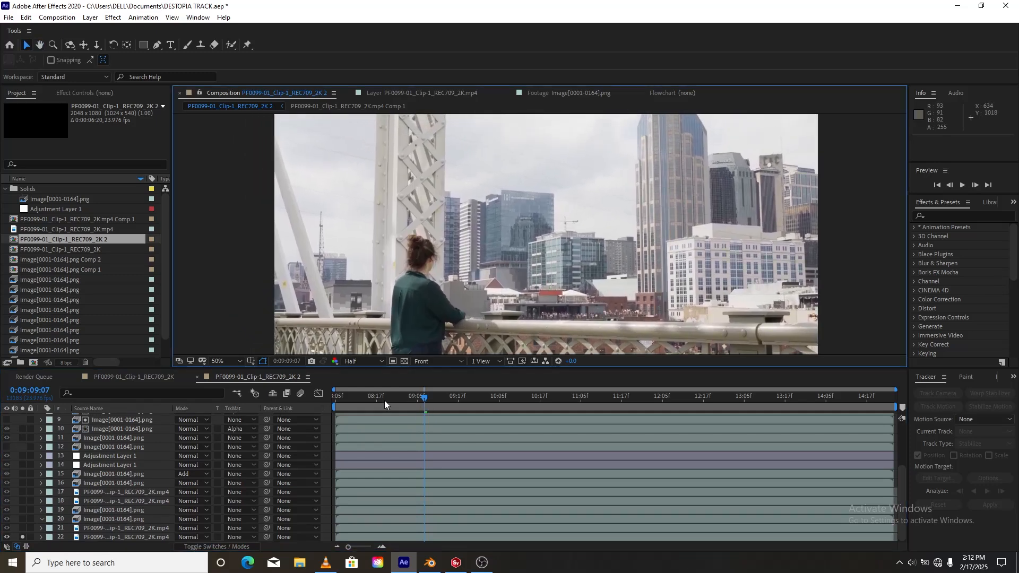
left_click_drag(425, 413, 605, 408)
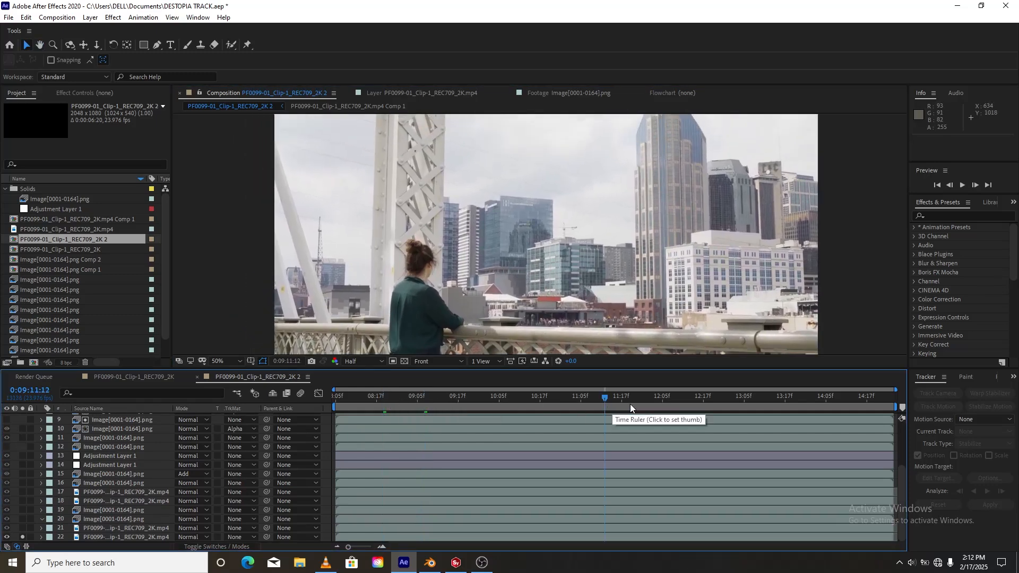
- Move to 0:09:08:19 and solo layers 21, 20 and 19 together with the footage on layer 22
left_click(740, 407)
left_click(382, 397)
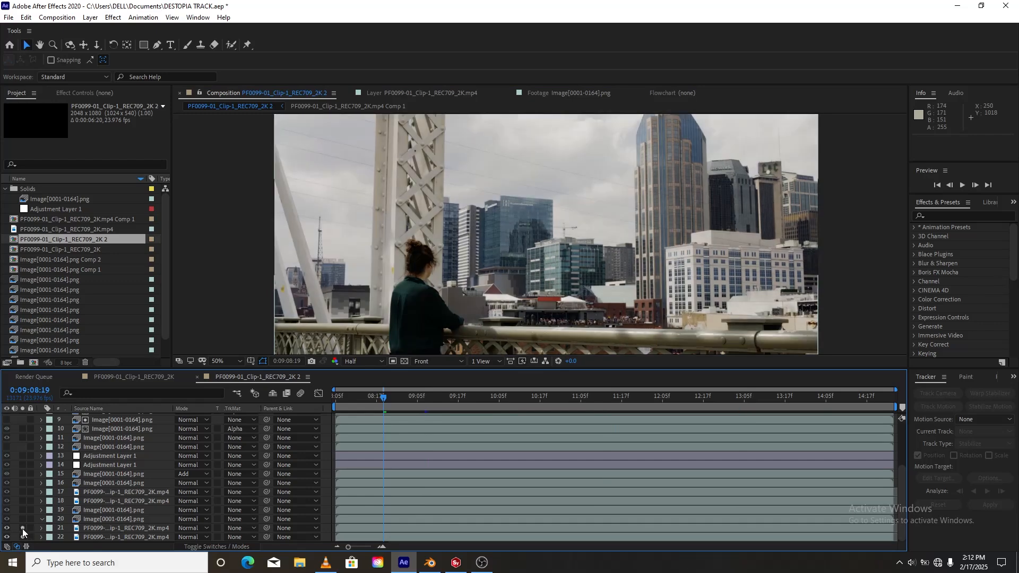
left_click_drag(23, 532, 26, 525)
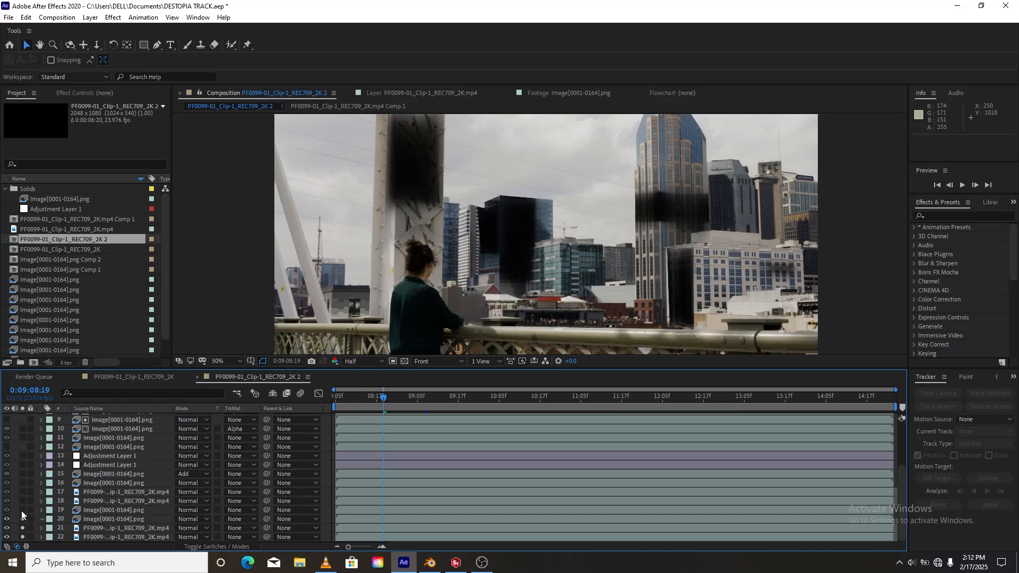
left_click(22, 511)
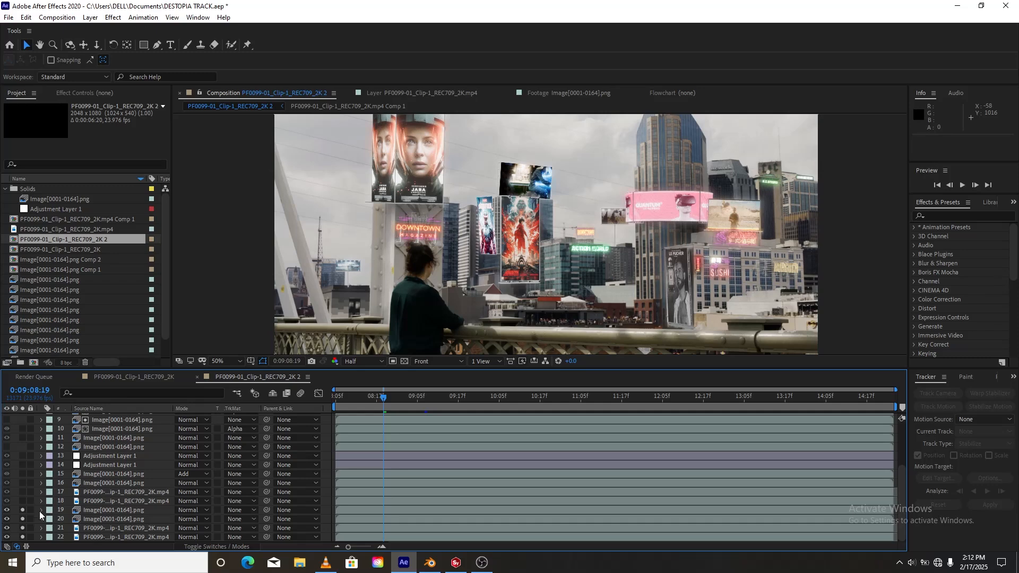
- Show the effect controls of layer 19 and collapse all its effects, from Deep Glow down to Curves 5
left_click(87, 511)
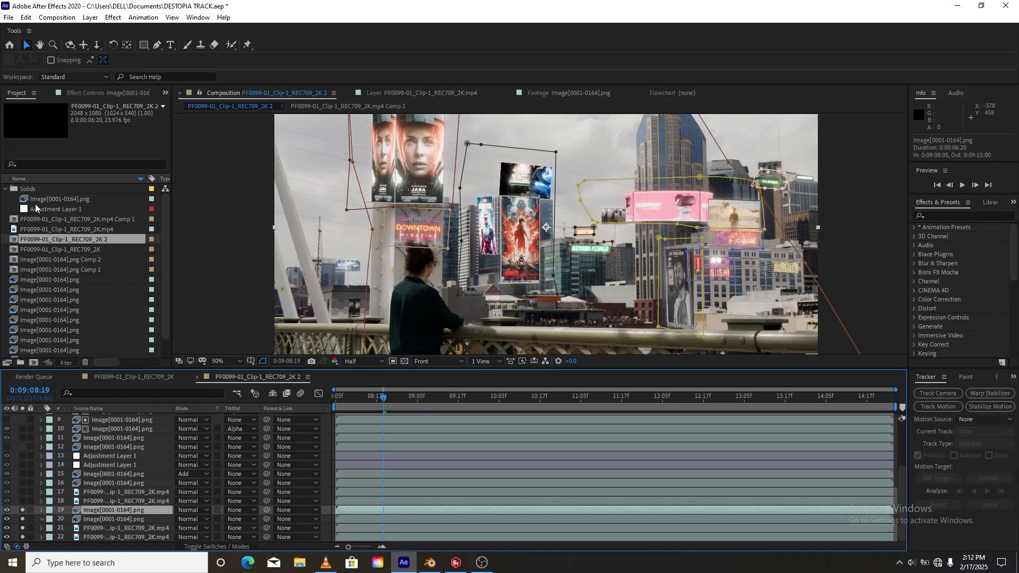
left_click(86, 92)
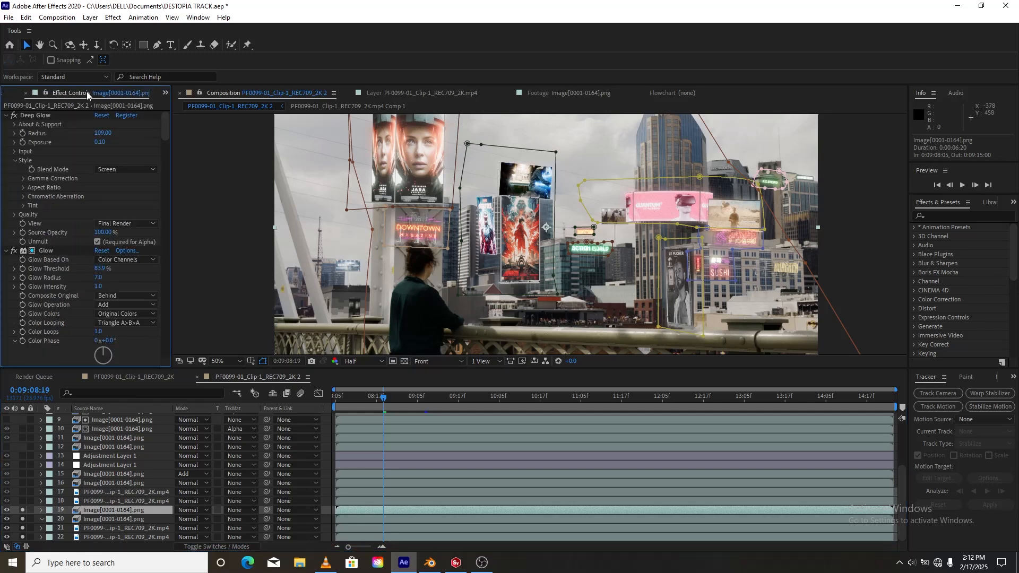
left_click(6, 115)
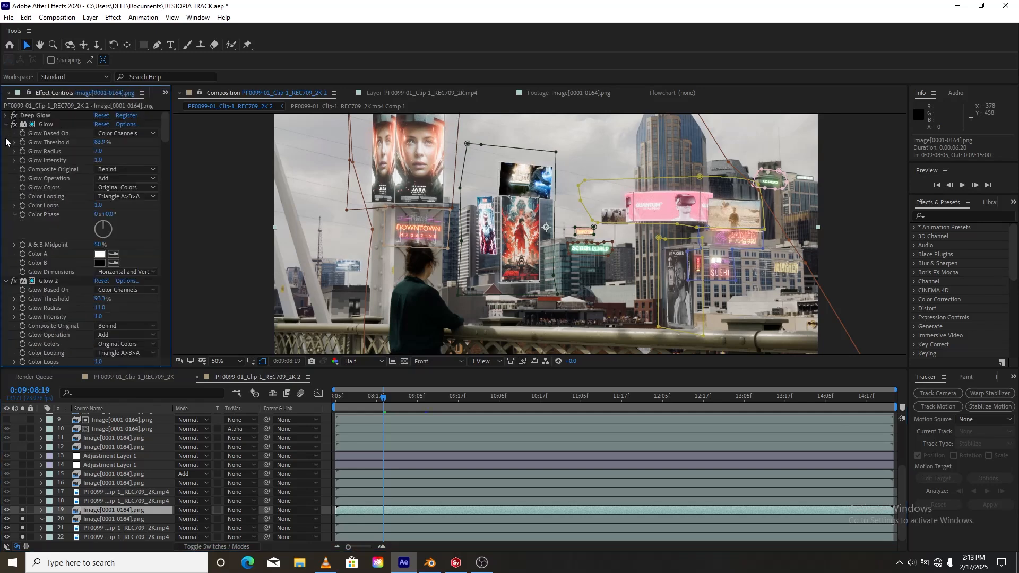
left_click(6, 124)
left_click(5, 133)
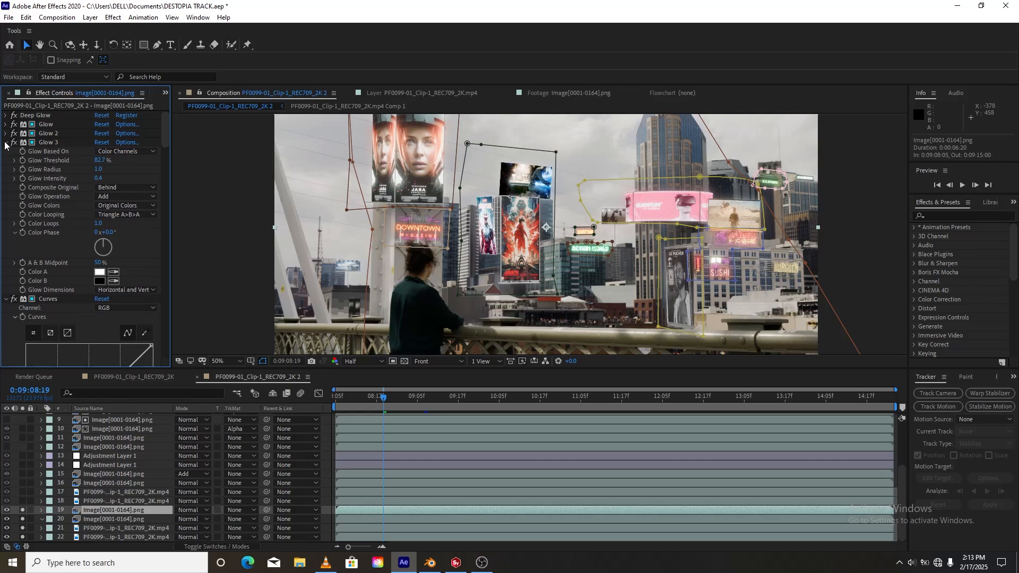
left_click(6, 142)
left_click(6, 151)
left_click(6, 160)
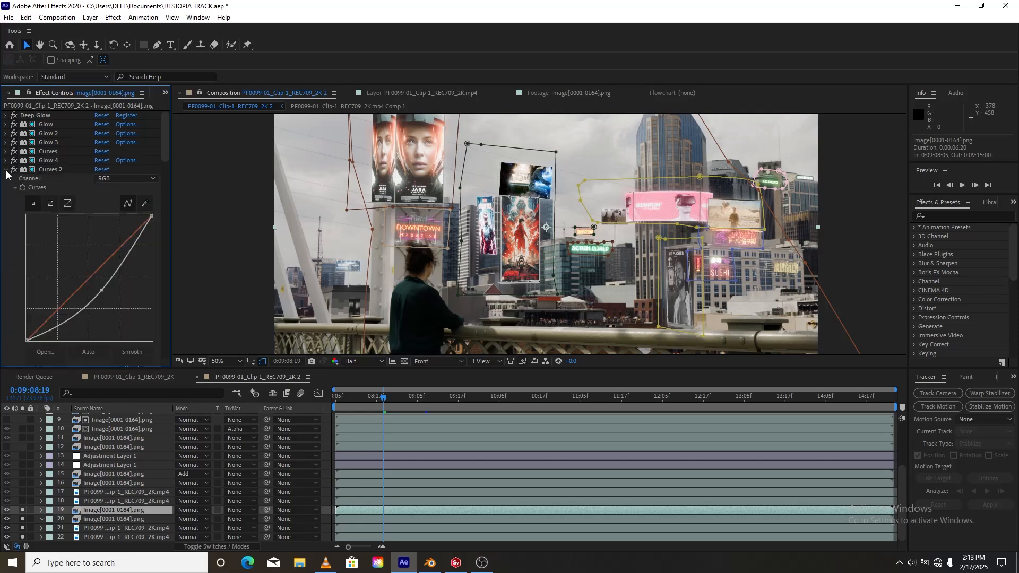
left_click(6, 169)
left_click(6, 178)
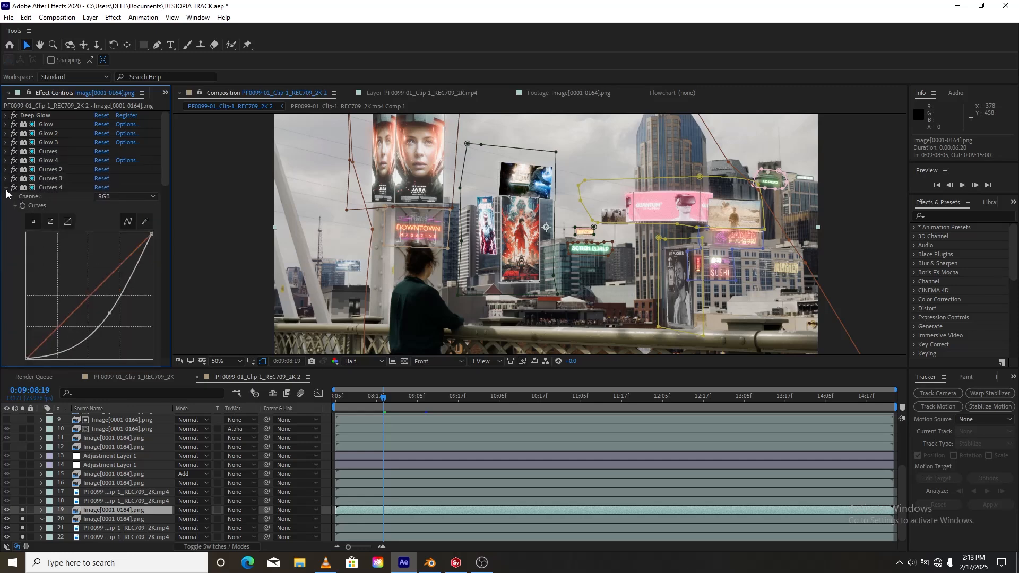
left_click(6, 188)
left_click(6, 197)
left_click(6, 205)
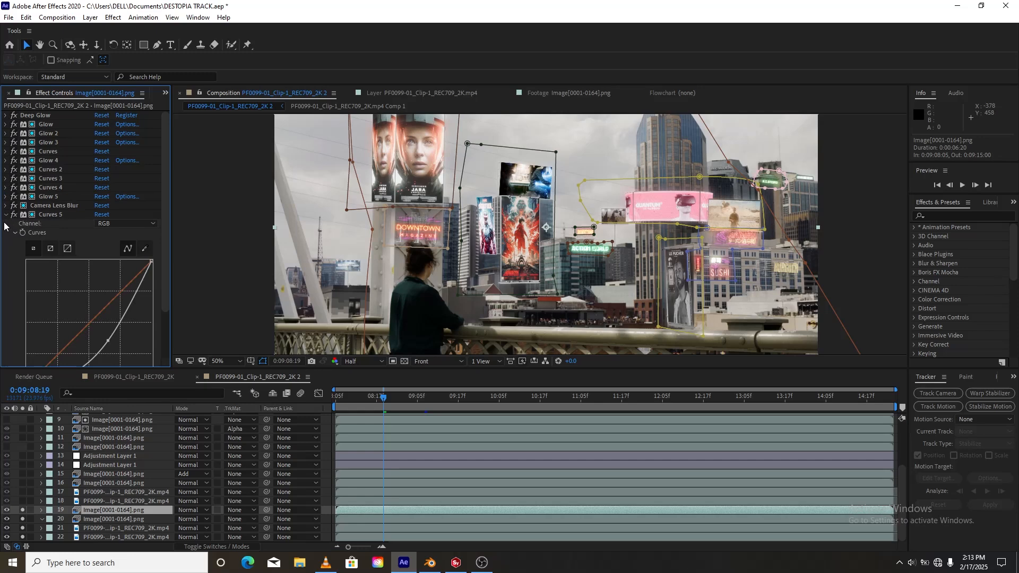
left_click(5, 215)
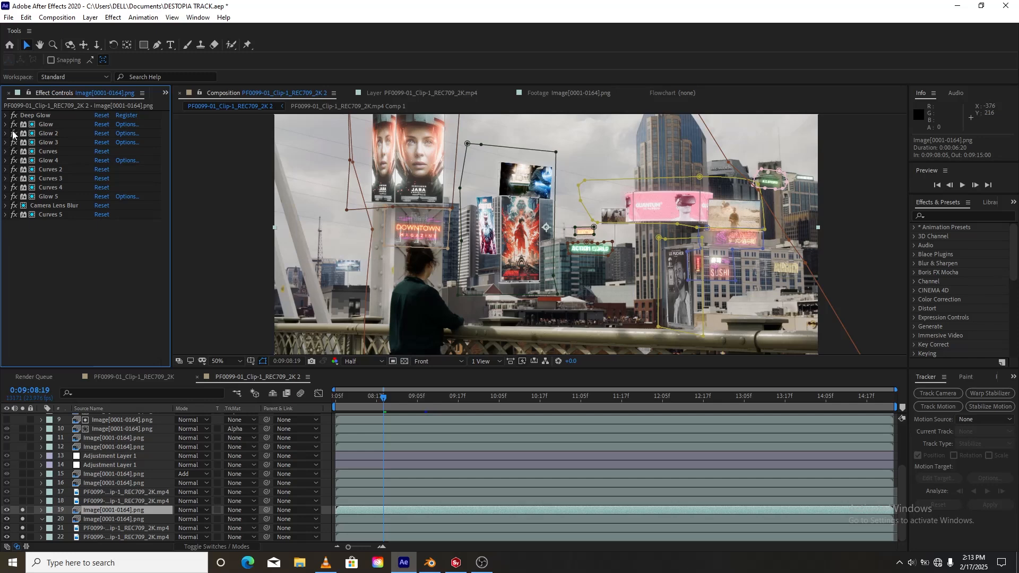
- Turn all effects on layer 19 off and back on to compare the signs with and without them
left_click_drag(14, 115, 13, 198)
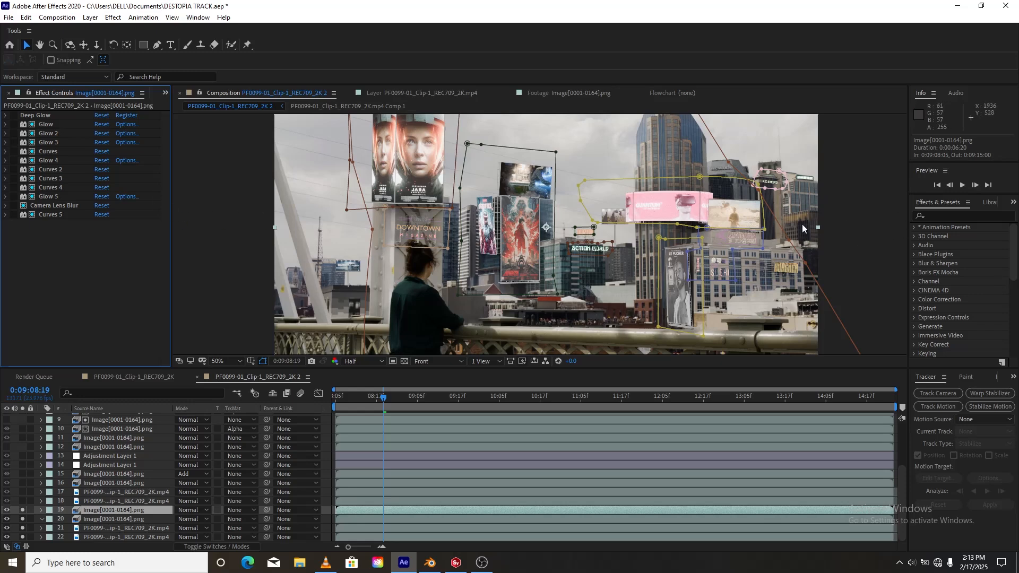
left_click(865, 202)
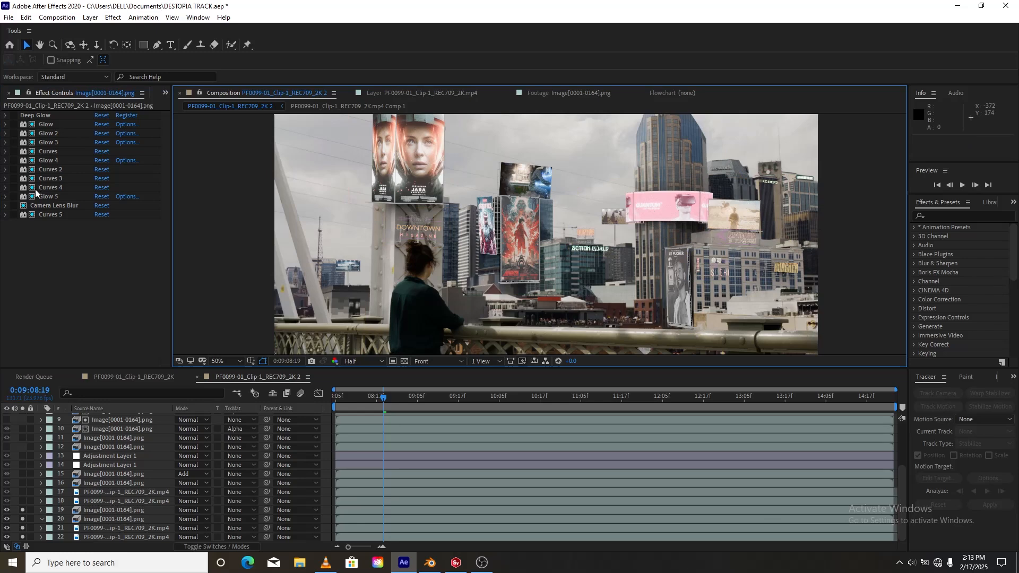
left_click_drag(12, 220, 14, 116)
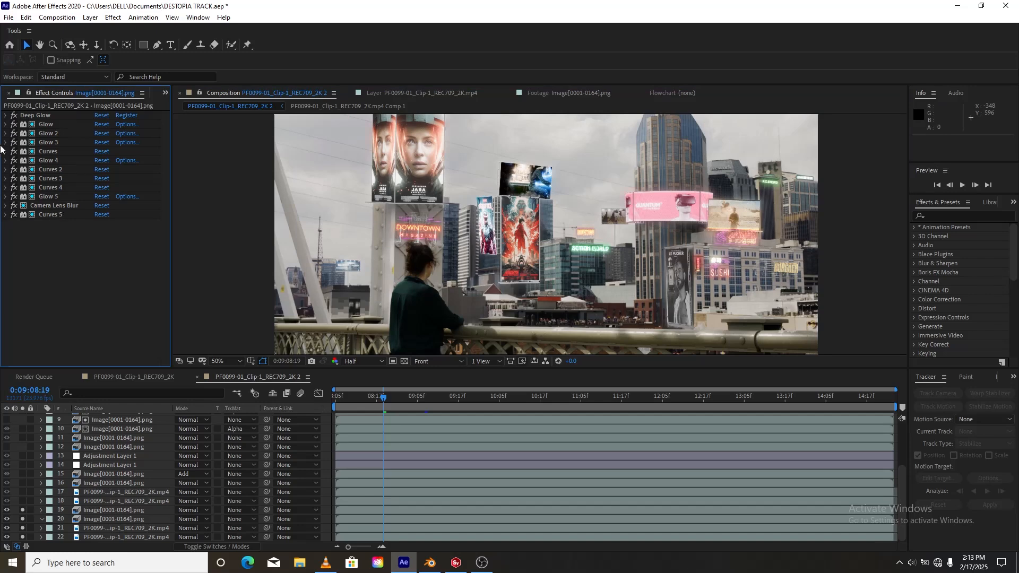
- Select layer 19 and inspect its glowing signs and mask outlines up close and in the full frame
scroll(402, 221, "up", 1)
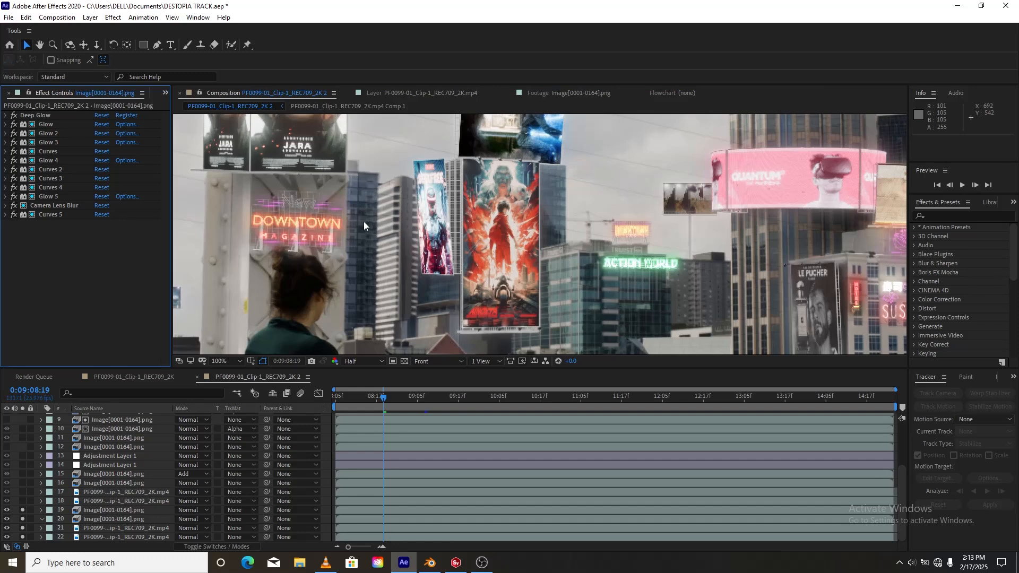
left_click(108, 511)
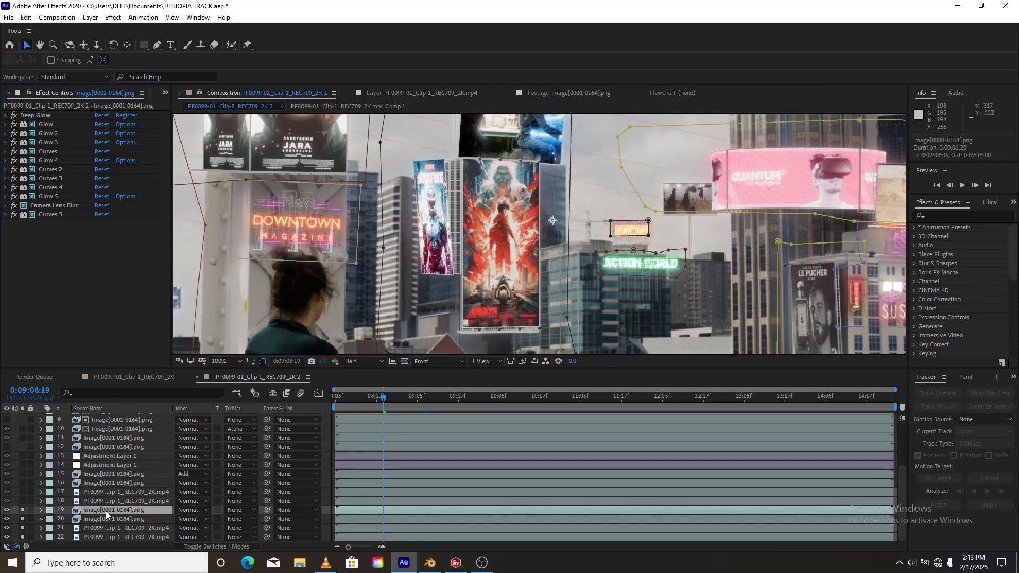
scroll(571, 224, "down", 1)
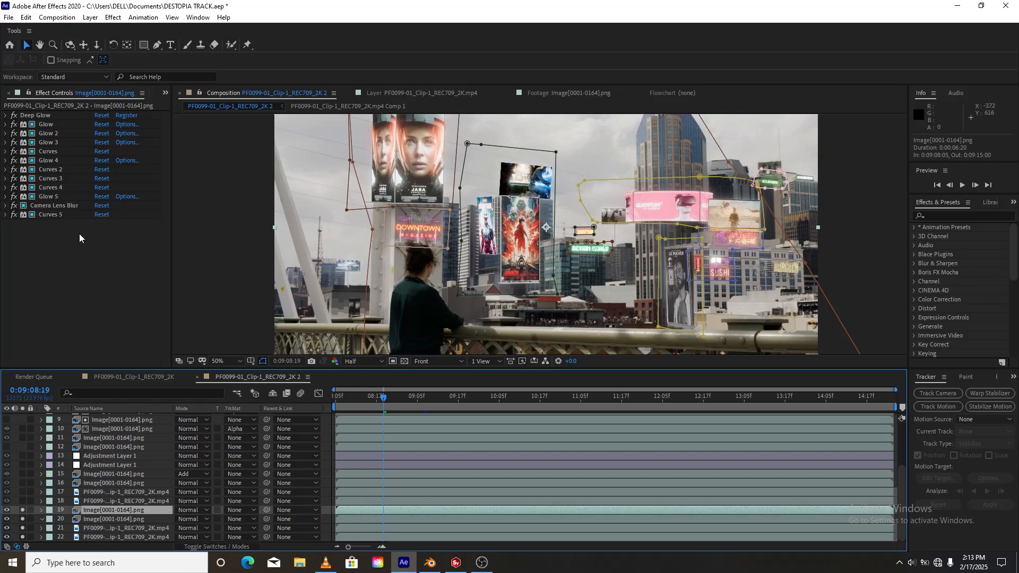
key("period")
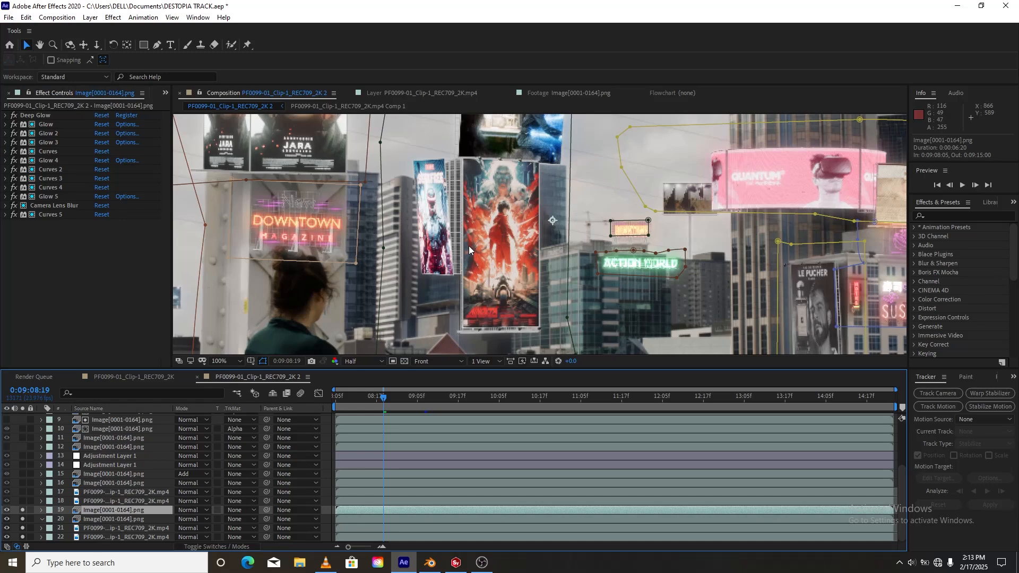
key("comma")
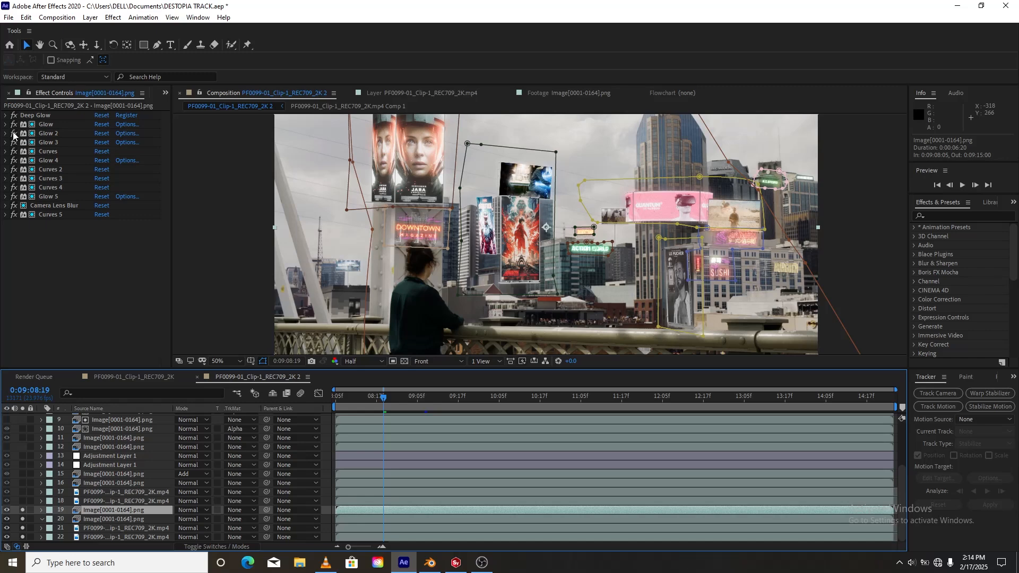
- Disable layer 19's effects from Glow 2 through Curves 5, and view the Downtown Magazine sign at Full resolution
left_click_drag(13, 134, 18, 222)
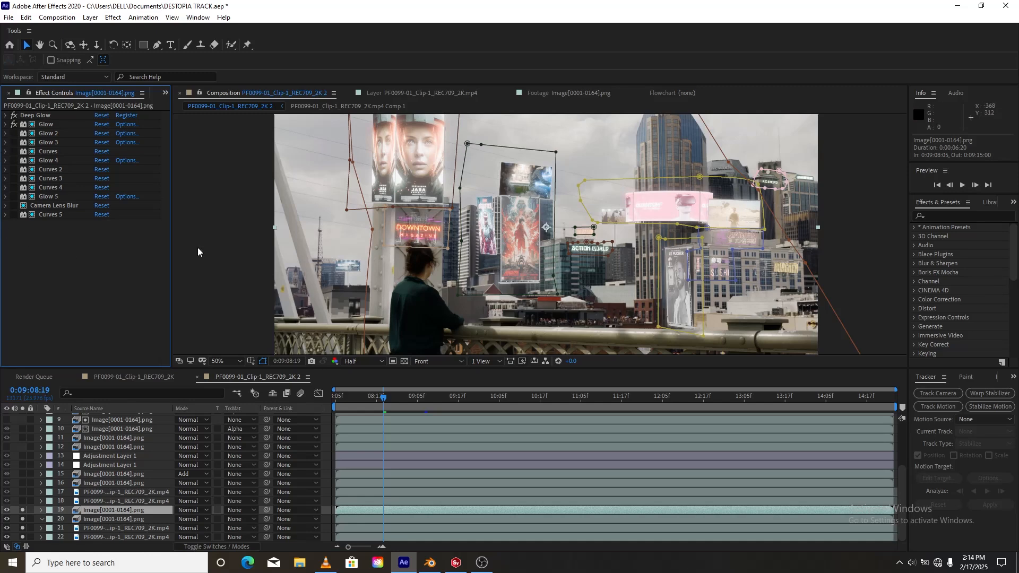
key("period")
key("period")
key("period")
scroll(347, 250, "left", 8, "shift")
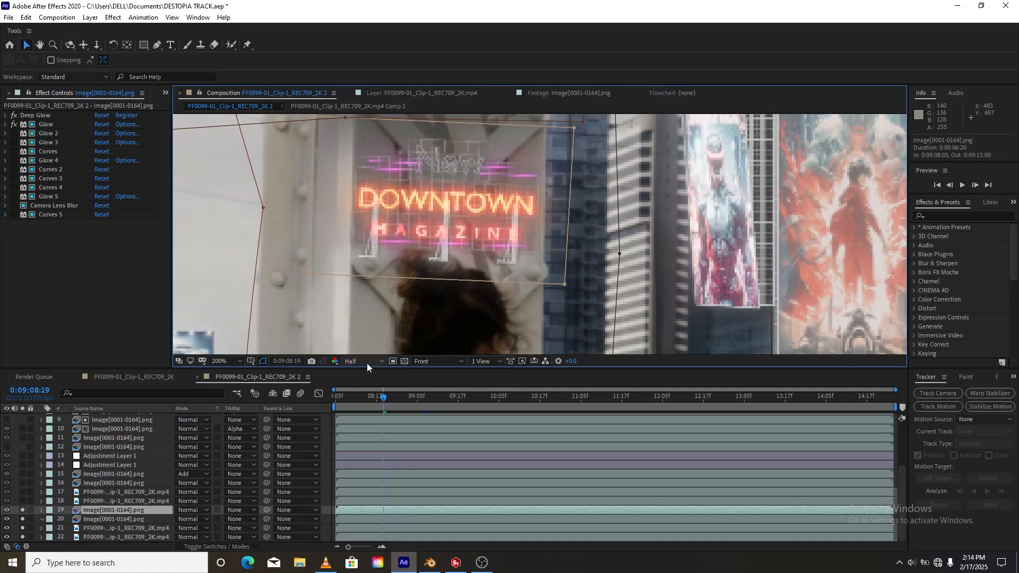
left_click(368, 362)
left_click(369, 395)
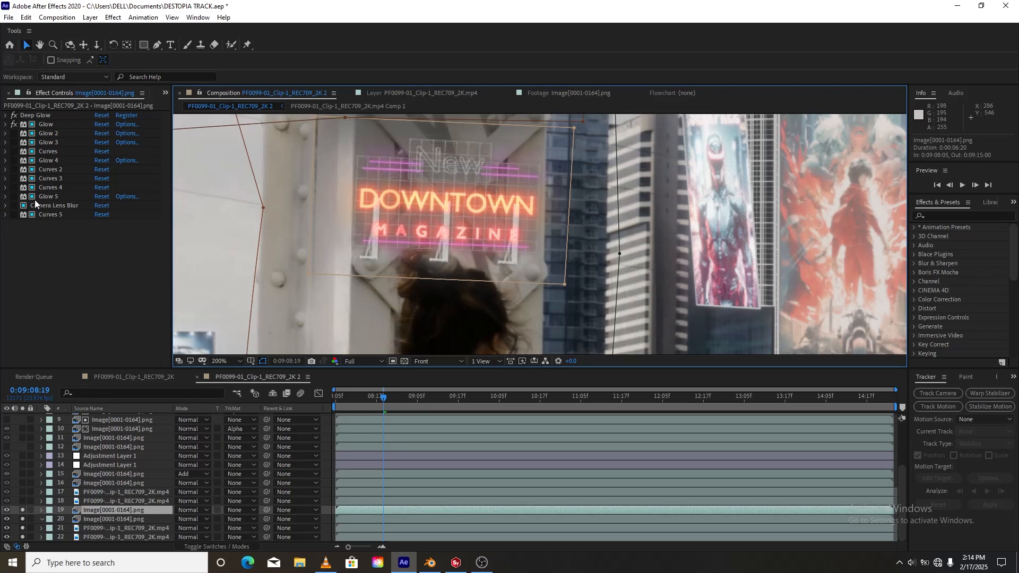
- Expand layer 19 in the timeline, select Mask 1 to review its masks, and collapse the Curves 5 effect
left_click(41, 510)
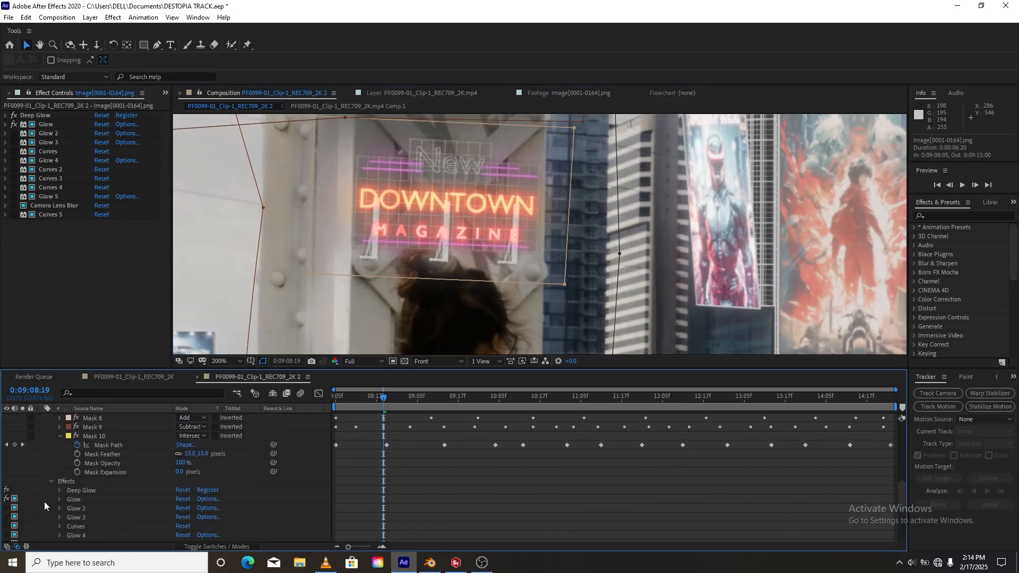
scroll(44, 502, "down", 3)
left_click(103, 436)
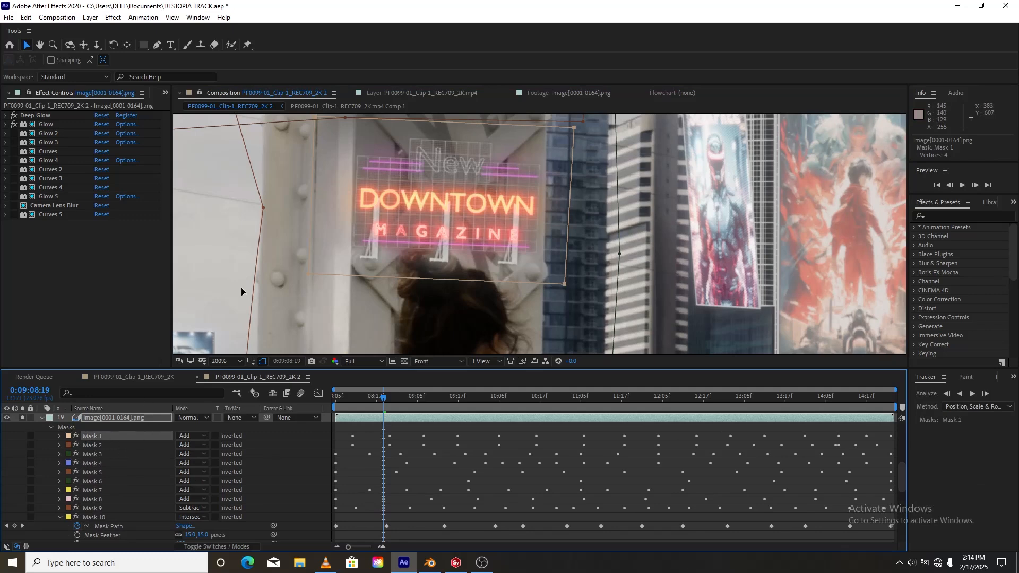
scroll(89, 479, "down", 3)
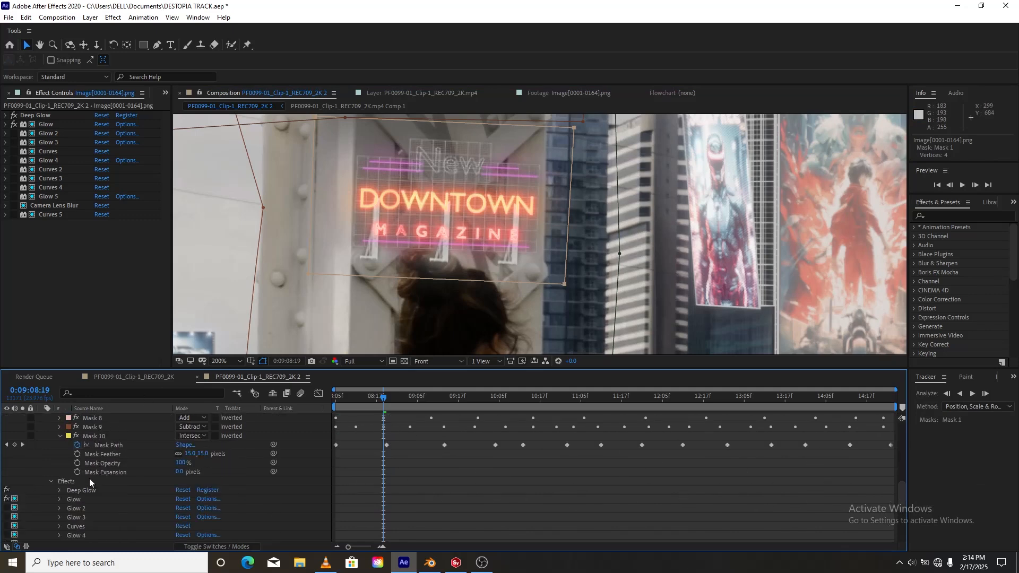
scroll(75, 486, "down", 5)
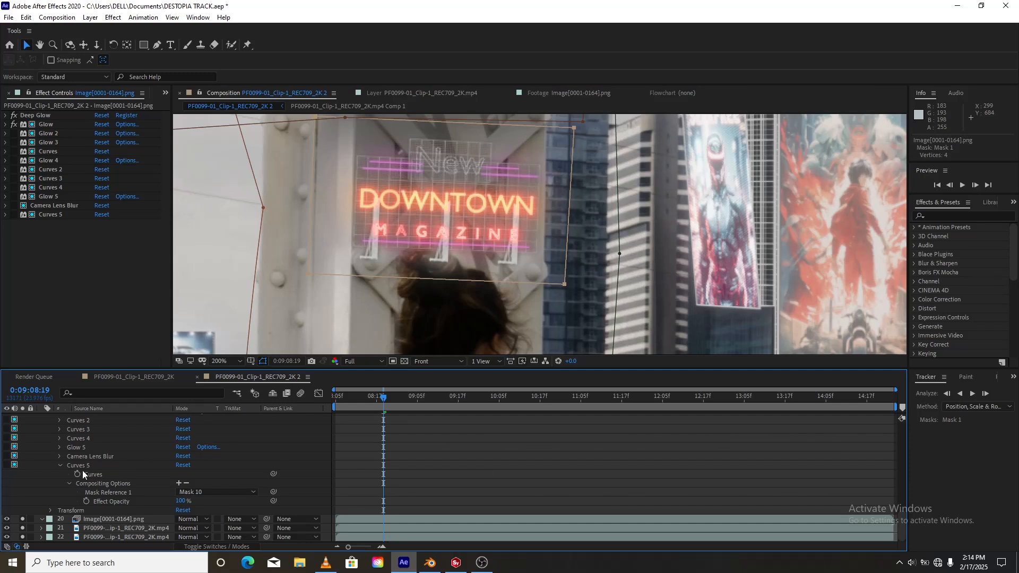
left_click(78, 465)
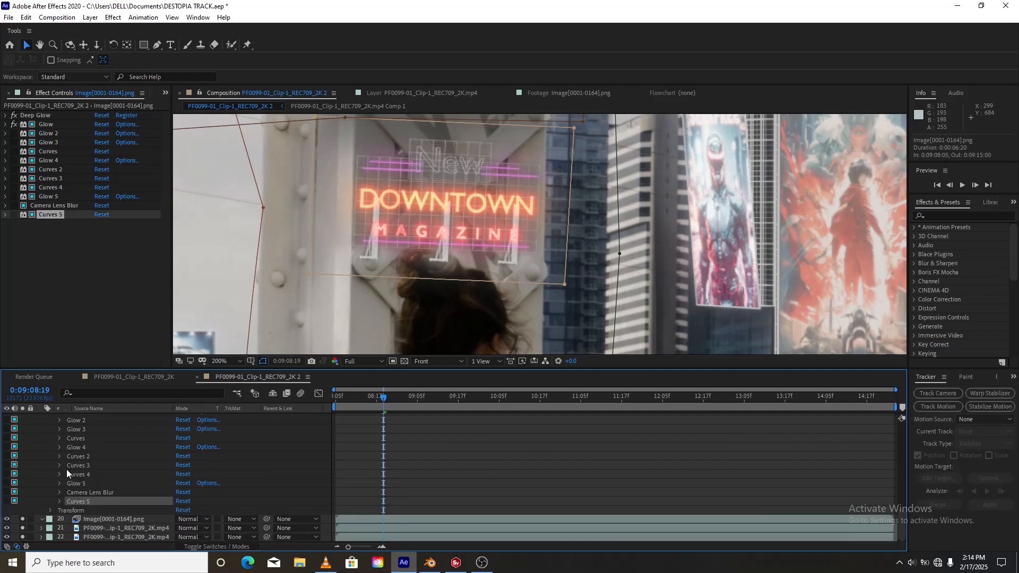
- Expand layer 19's Glow effect with its Compositing Options, and choose Mask 1 for Mask Reference 1
scroll(66, 469, "up", 4)
left_click(59, 492)
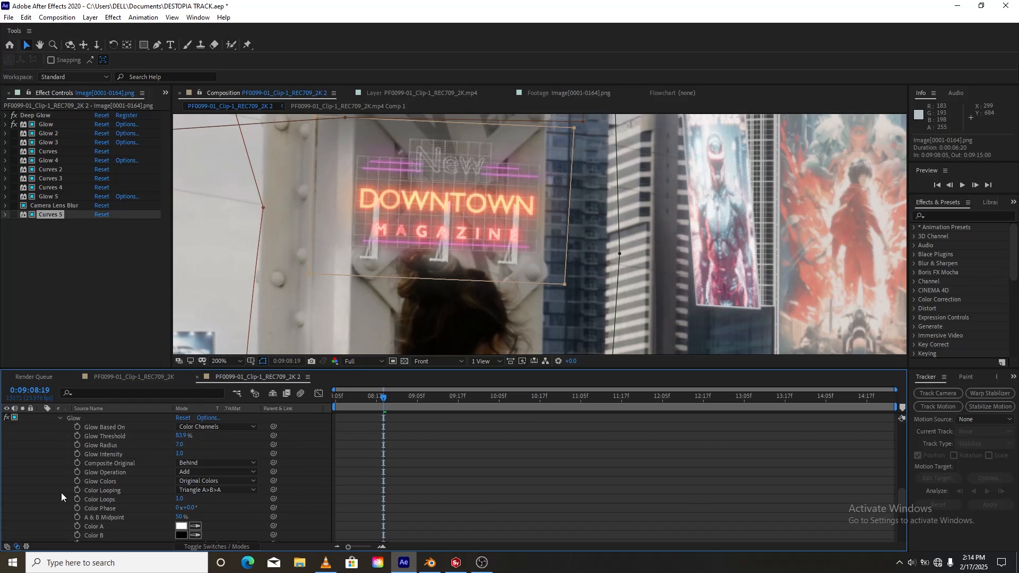
scroll(104, 464, "down", 5)
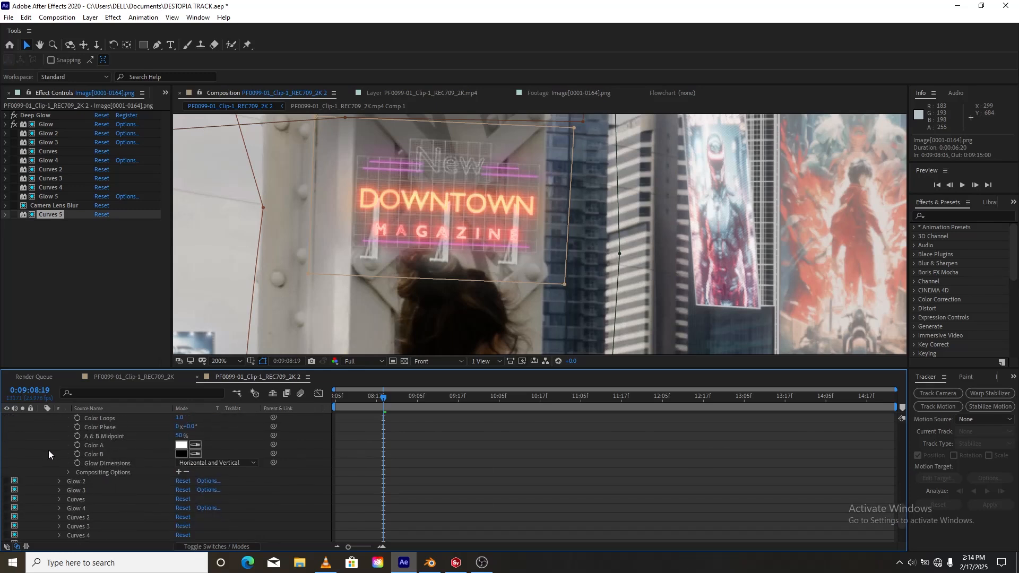
scroll(118, 453, "up", 3)
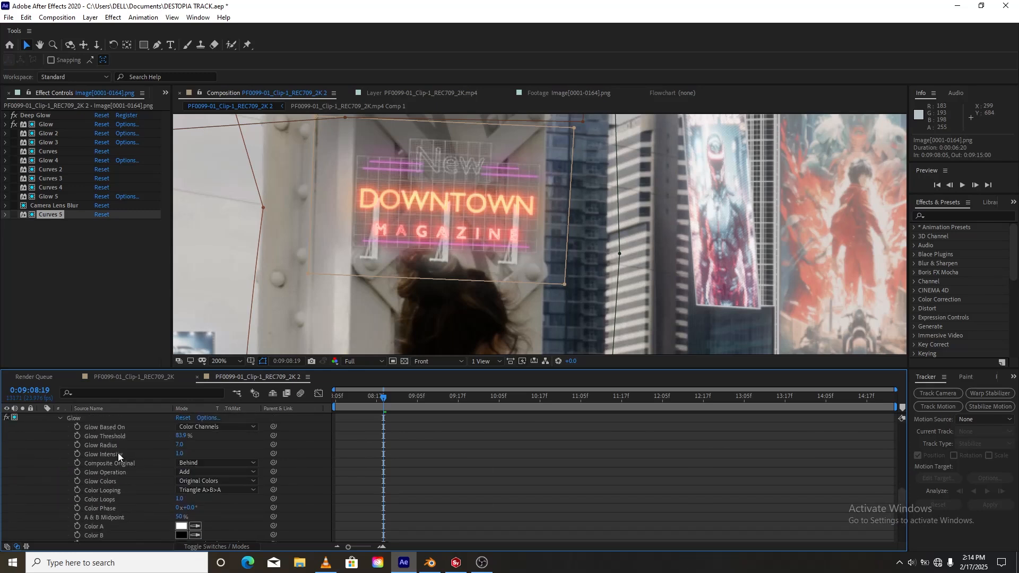
scroll(94, 436, "down", 3)
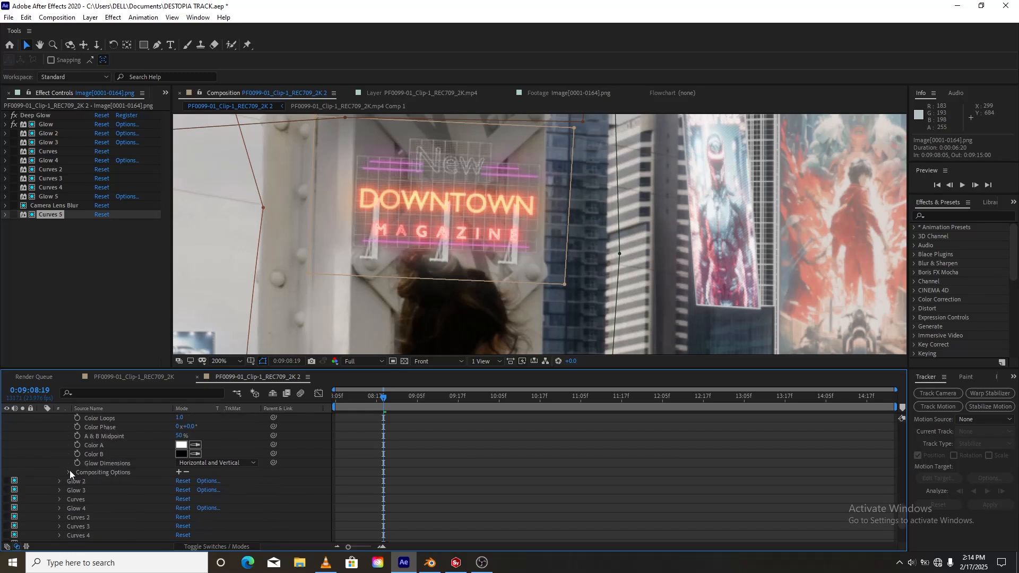
left_click(68, 472)
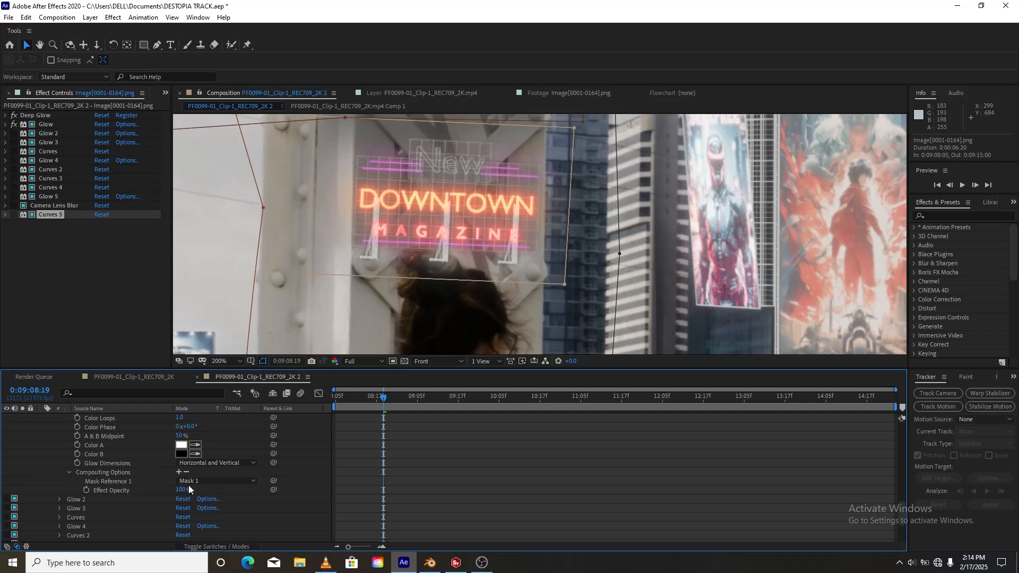
left_click(207, 482)
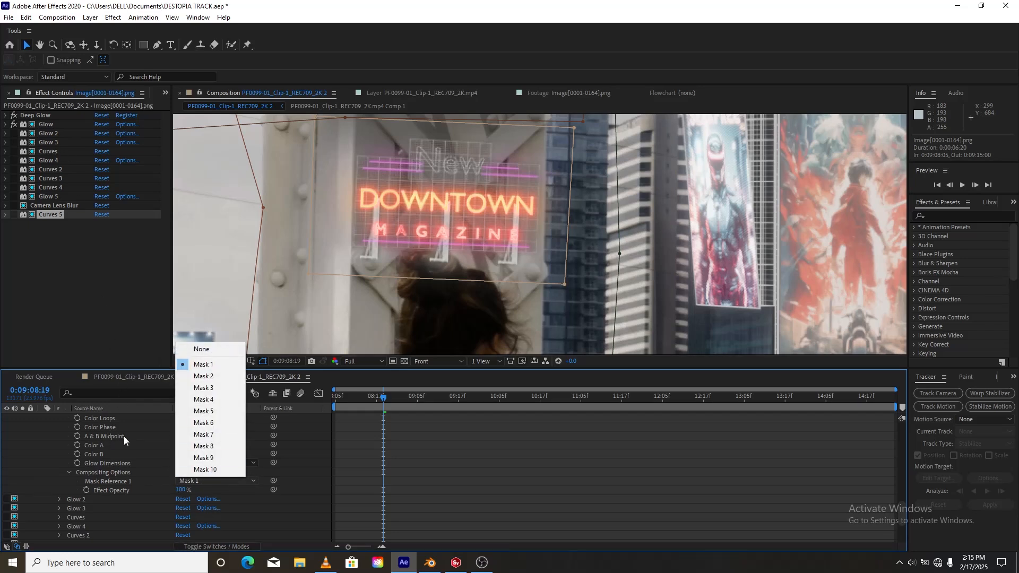
left_click(215, 366)
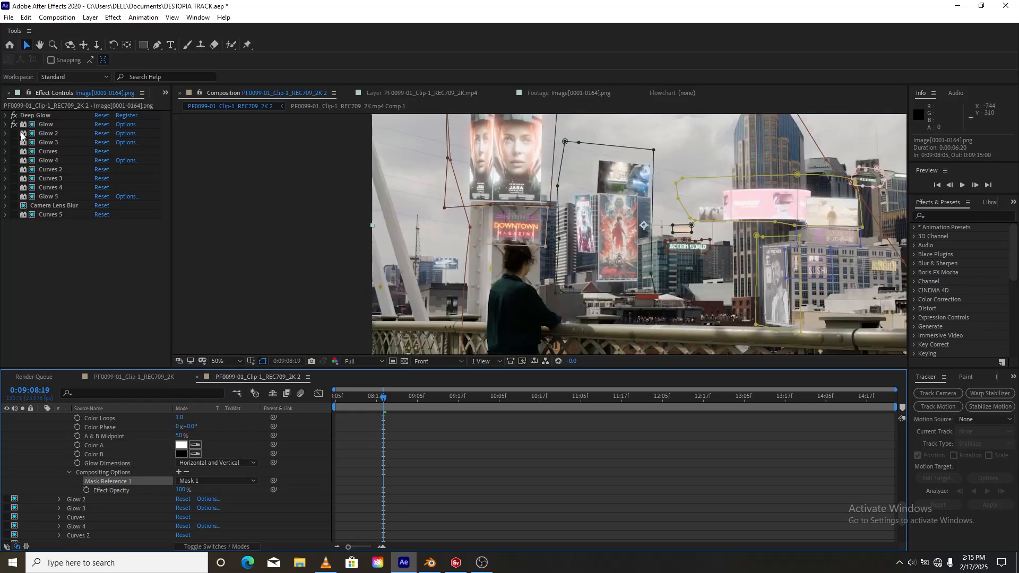
- Re-enable layer 19's effects from Glow 2 through Curves 5 and view the restored sign glows
left_click(14, 134)
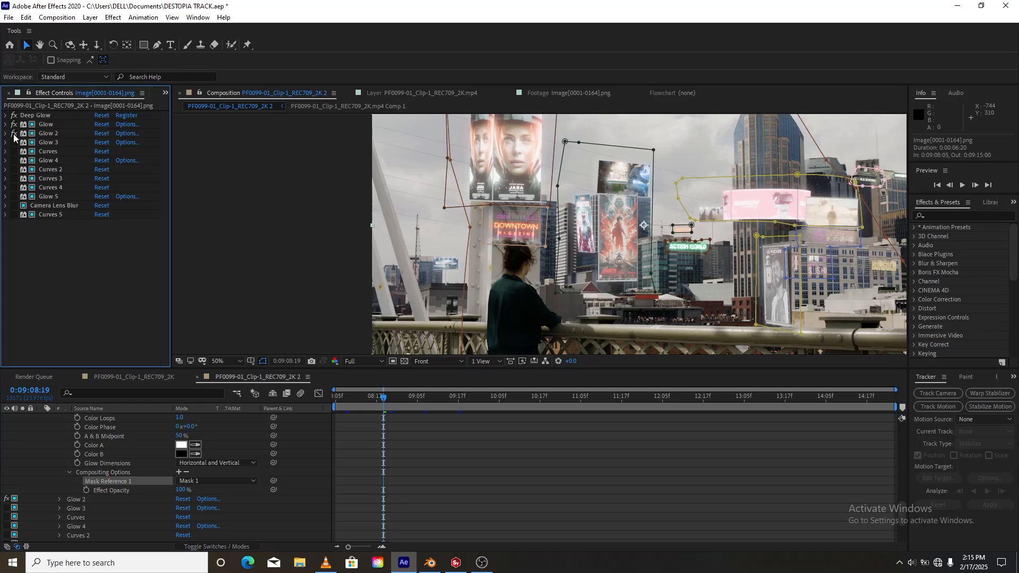
left_click(14, 152)
left_click(14, 160)
left_click(14, 170)
left_click(13, 178)
left_click(14, 188)
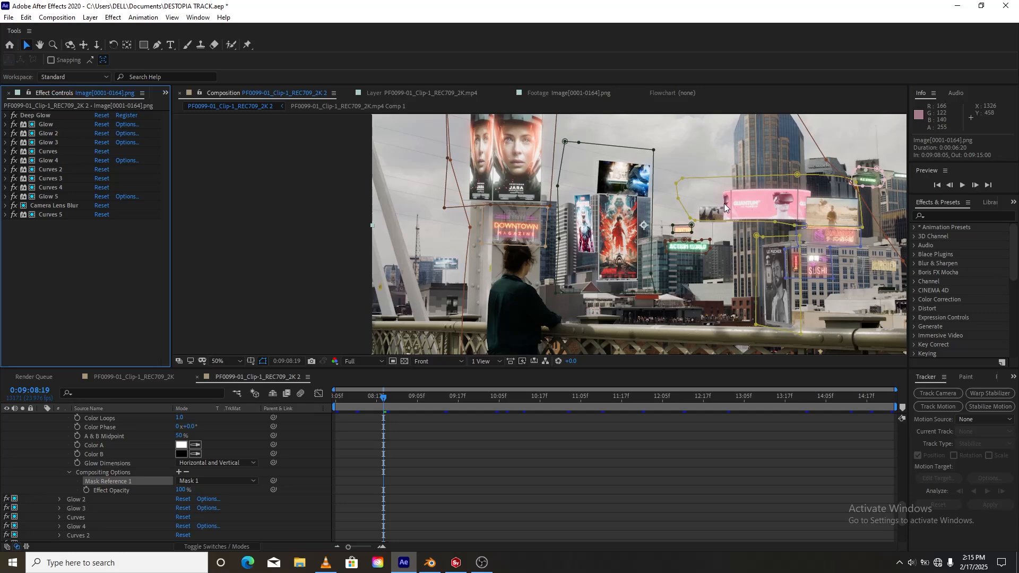
middle_click_drag(757, 208, 643, 222)
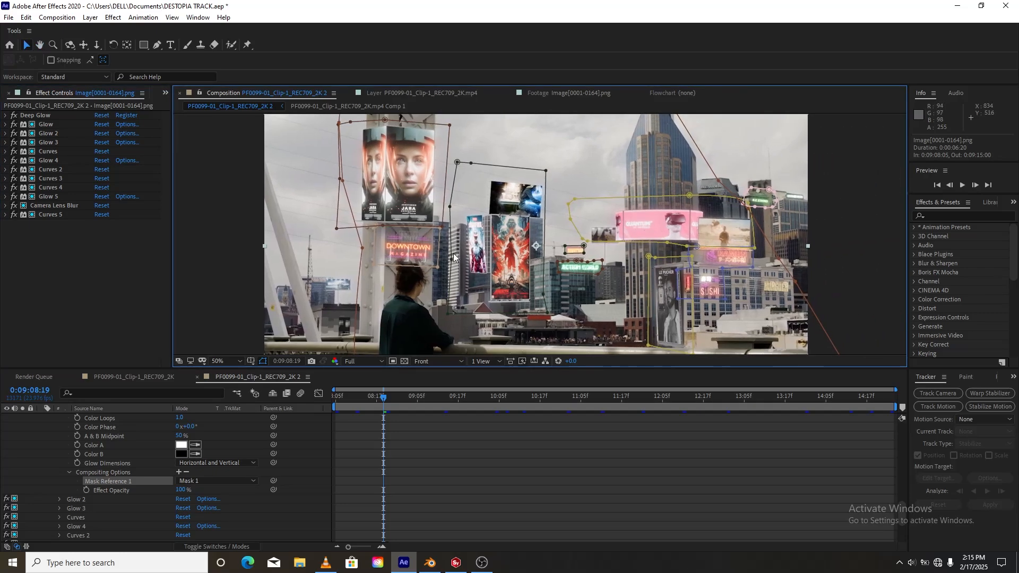
- Collapse layer 19 in the timeline, solo layer 18, and view the woman and bridge railing
scroll(66, 457, "up", 10)
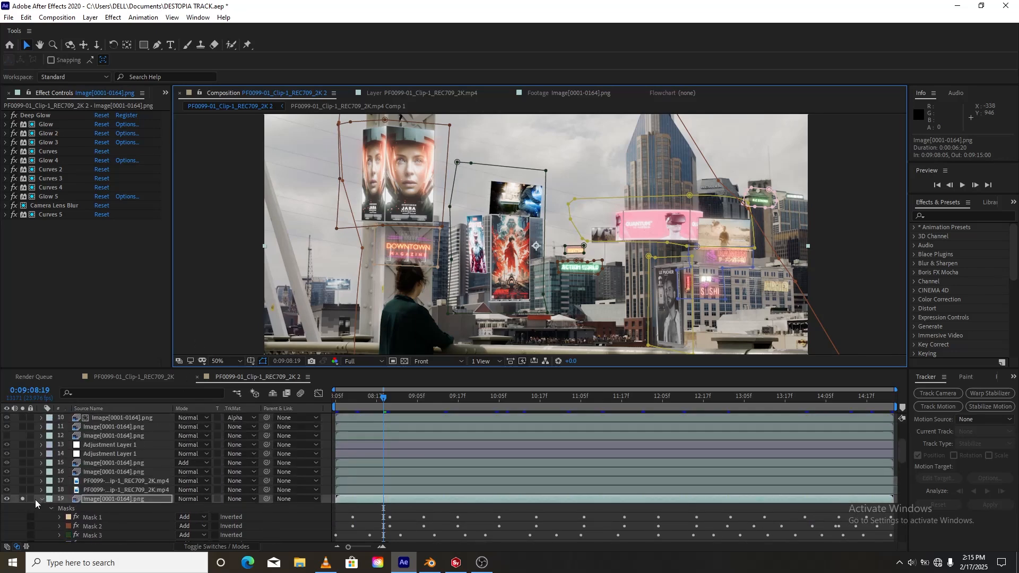
left_click(41, 500)
scroll(53, 496, "up", 1)
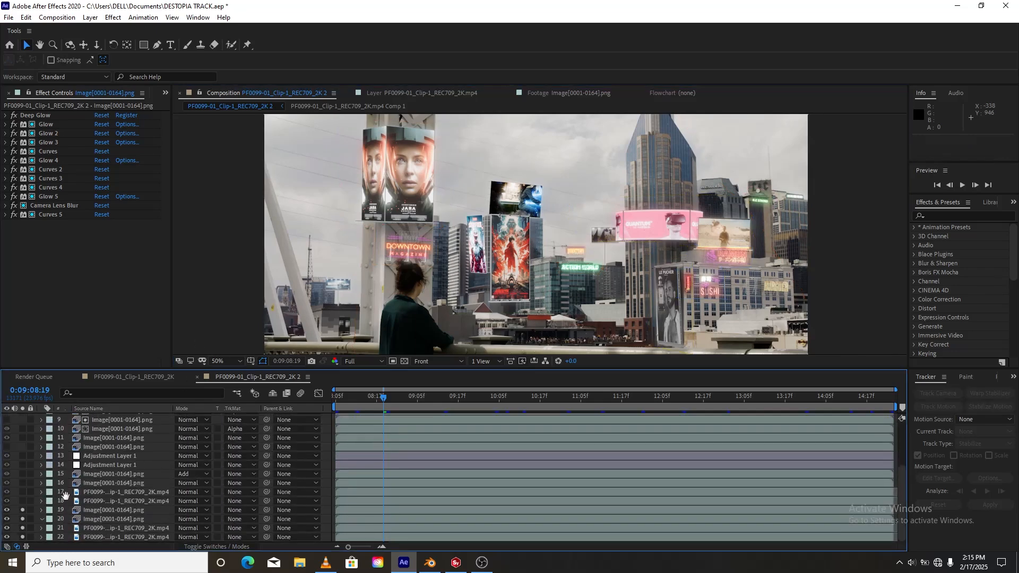
left_click(22, 501)
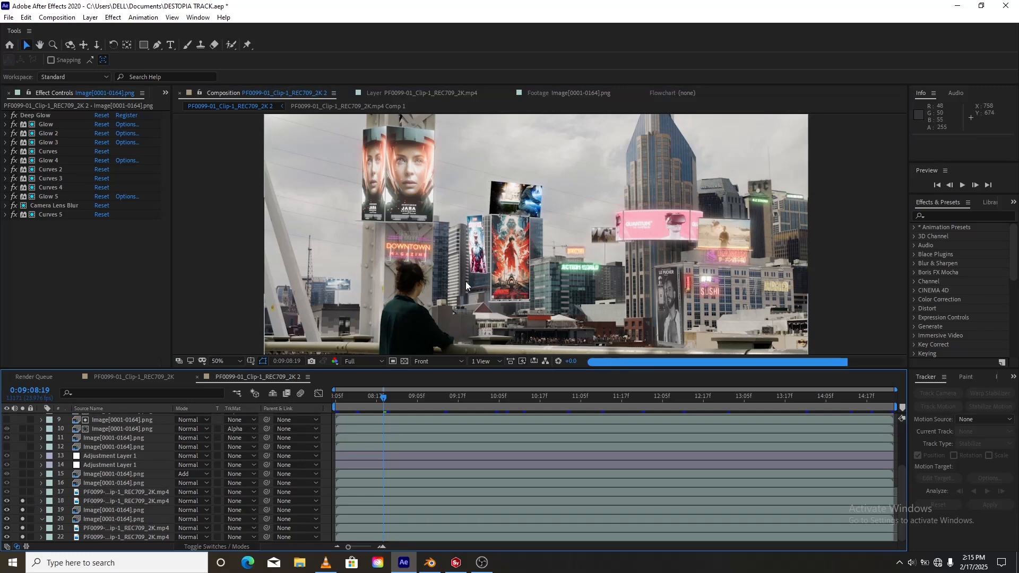
left_click_drag(466, 281, 455, 211)
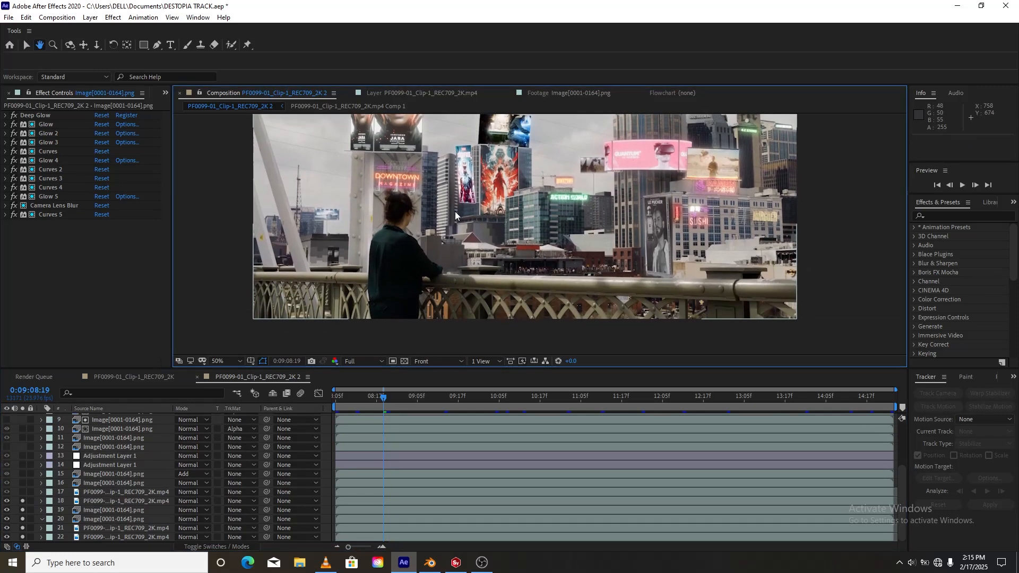
key("v")
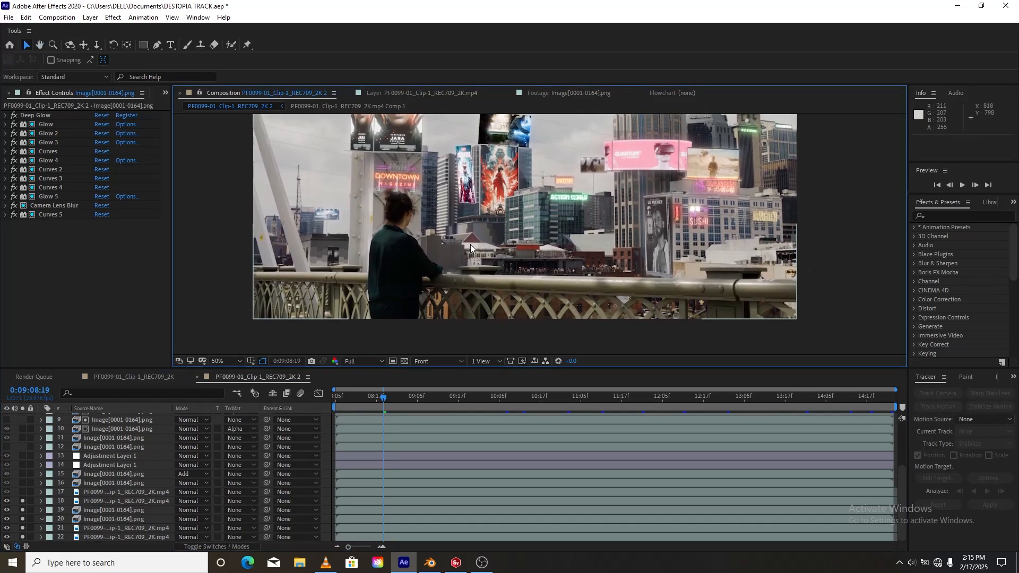
- Compare the frame with and without the foreground footage on layer 18, leave it soloed, and solo layer 17 too
left_click(22, 509)
left_click_drag(23, 510, 27, 534)
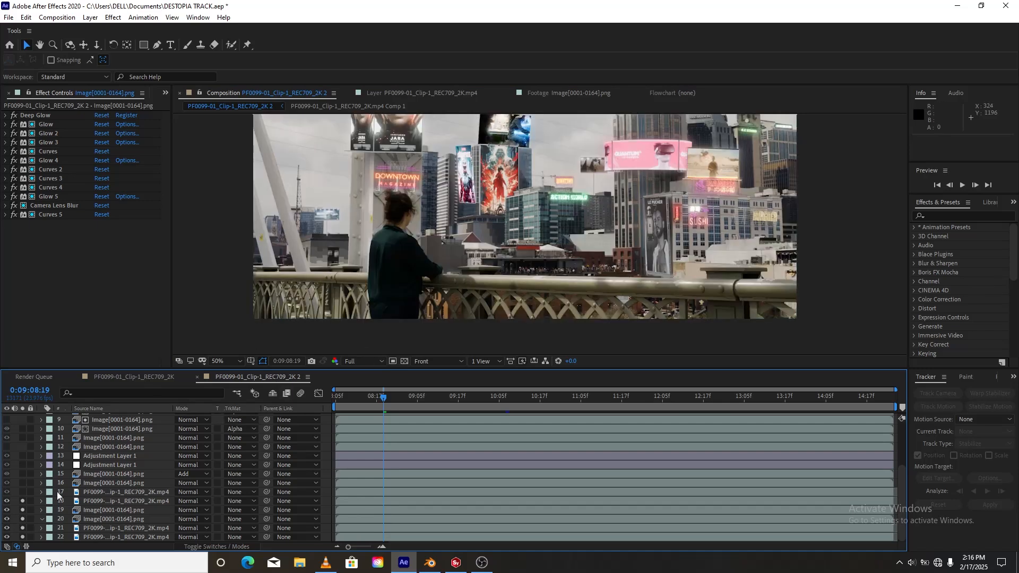
left_click(22, 501)
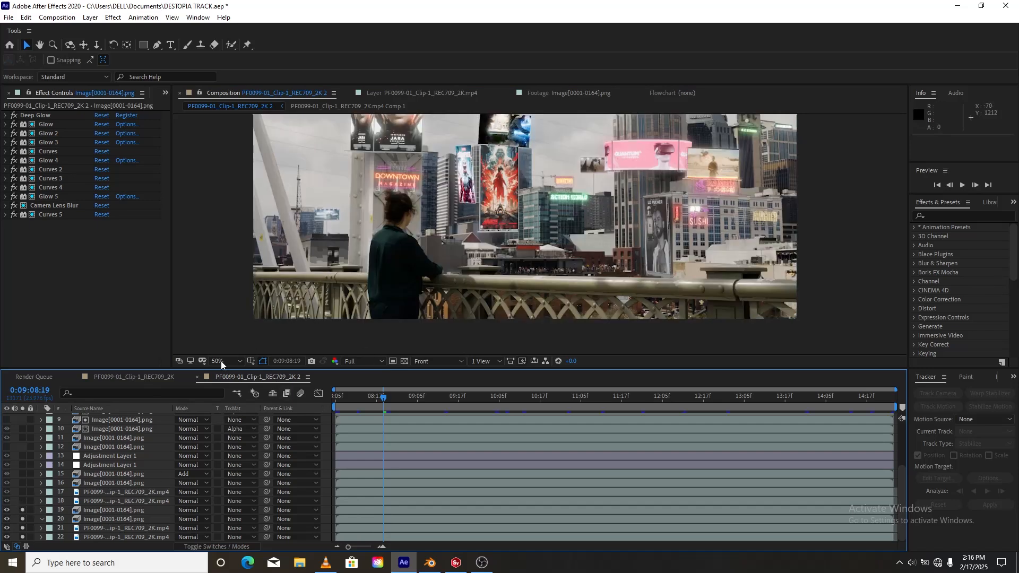
left_click(22, 502)
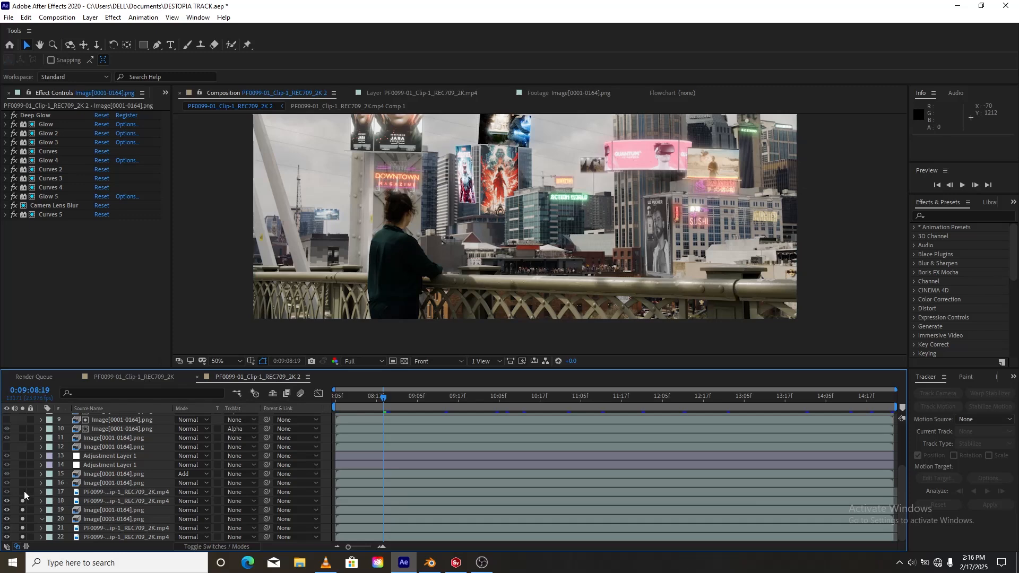
left_click(23, 492)
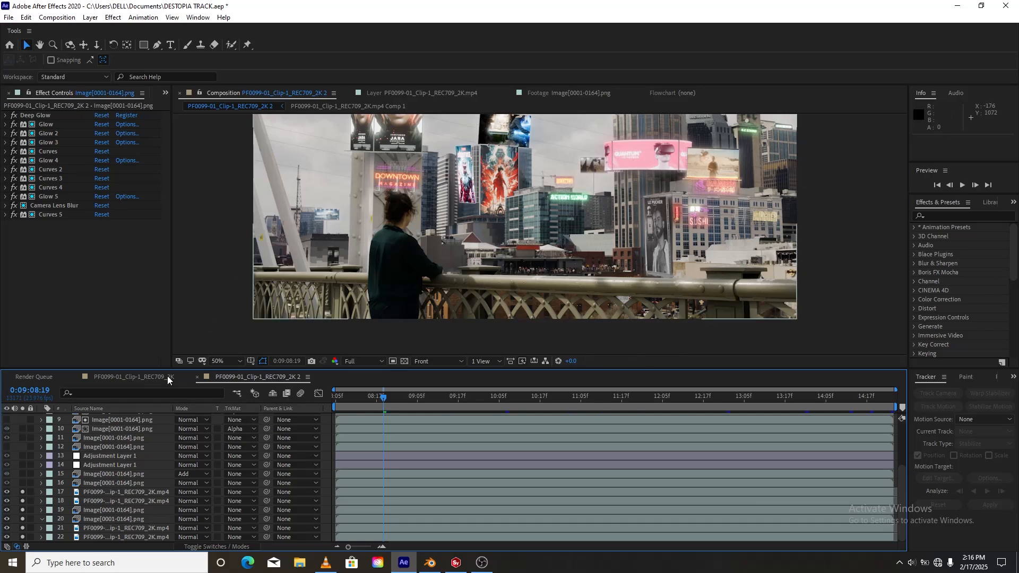
- Select and solo layer 16, and inspect the red spaceship up close
left_click(52, 484)
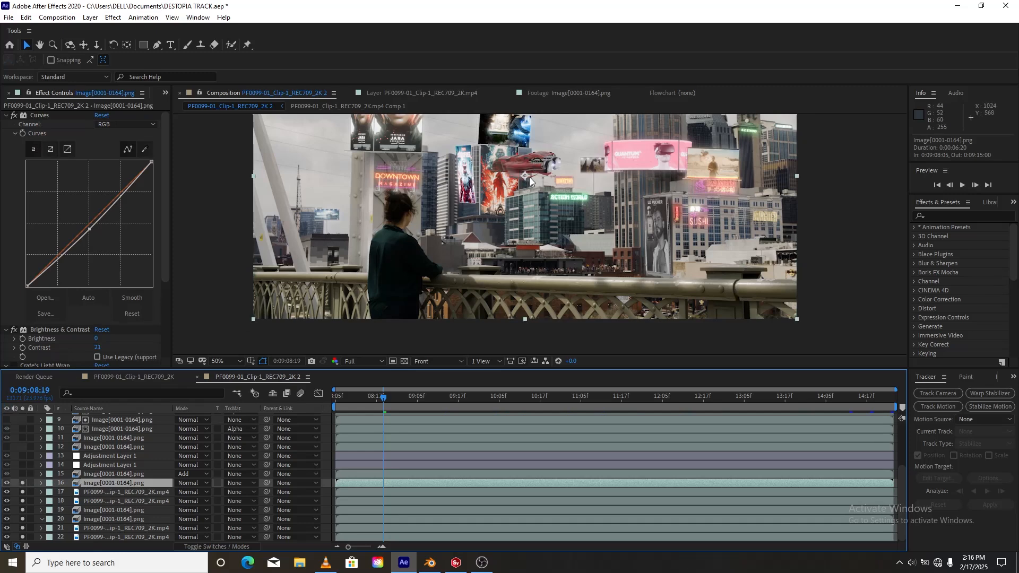
scroll(541, 165, "up", 4)
middle_click_drag(552, 154, 497, 247)
scroll(491, 272, "up", 5)
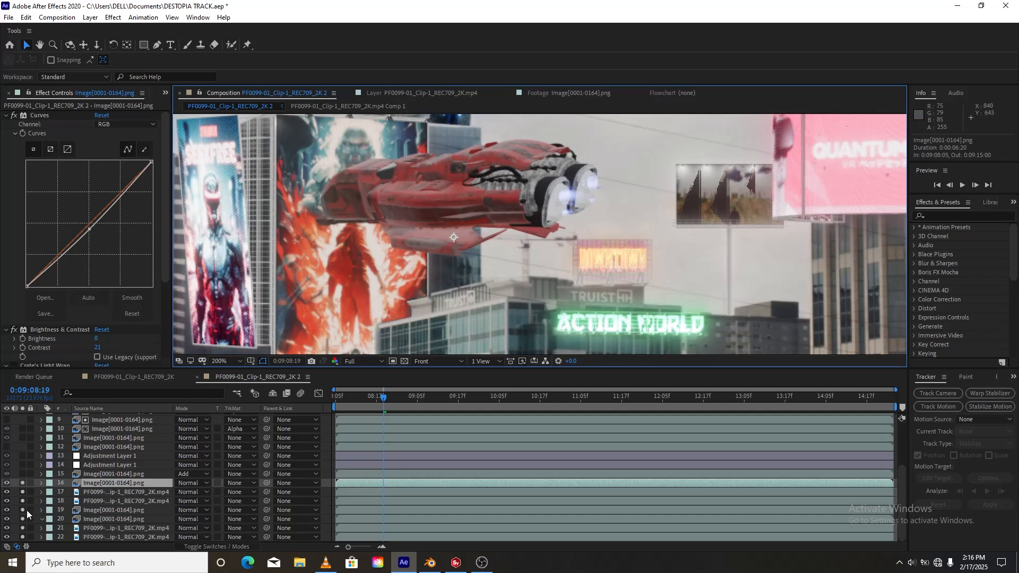
- Unsolo layers 17 through 22 to isolate the red spaceship, and solo layers 15, 14 and 13 for its engine glow
left_click_drag(21, 493, 24, 534)
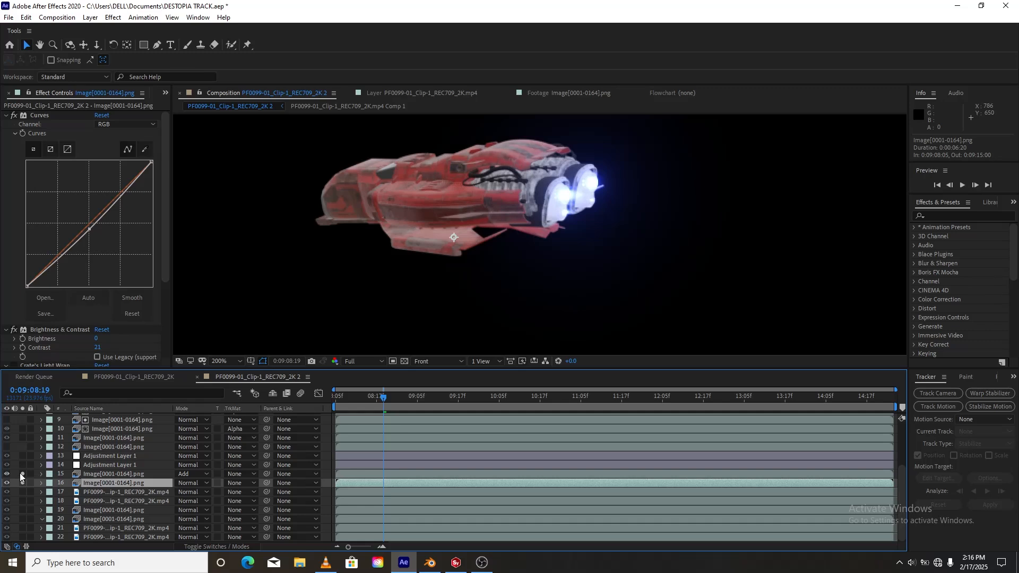
left_click_drag(21, 474, 22, 483)
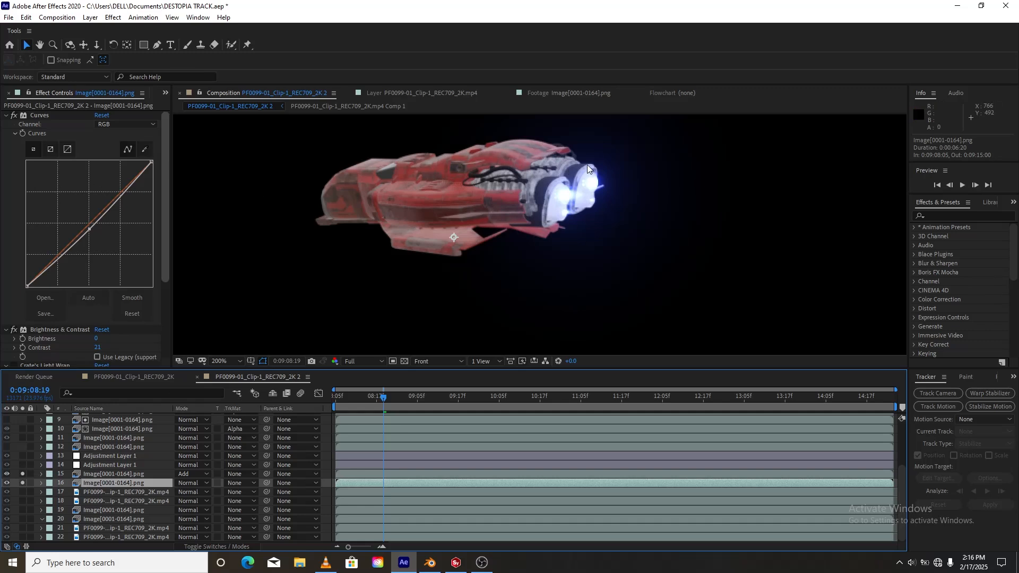
left_click(22, 465)
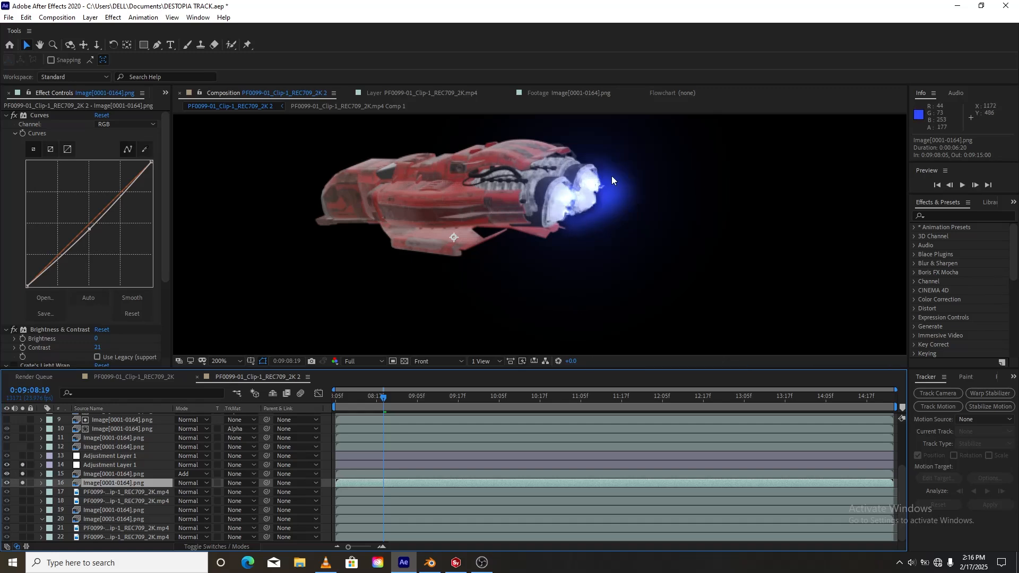
left_click_drag(21, 474, 23, 458)
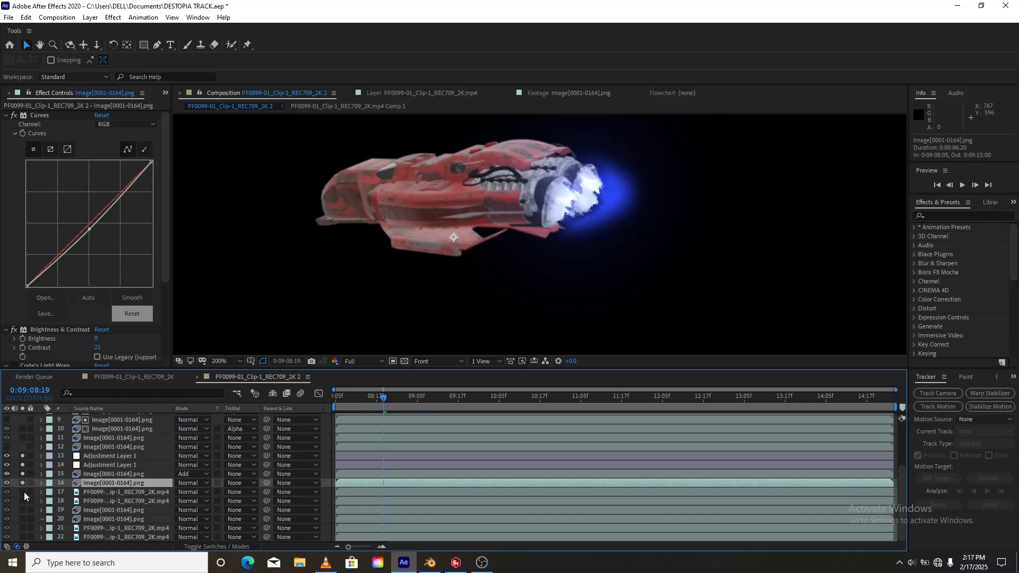
- Solo layers 17 through 22 again and view the spaceship against the city at 100%
left_click_drag(22, 492, 22, 537)
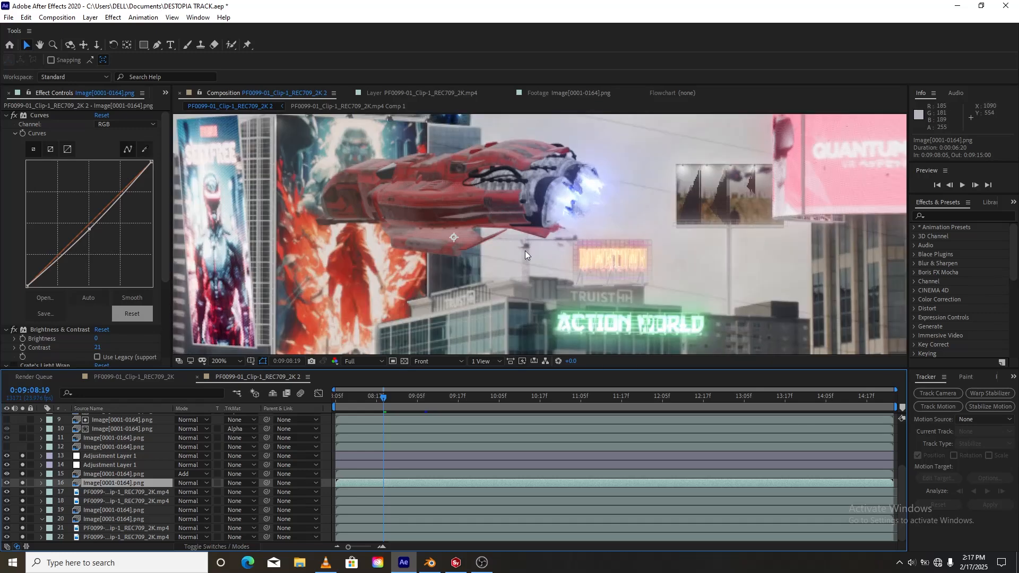
scroll(547, 233, "down", 2)
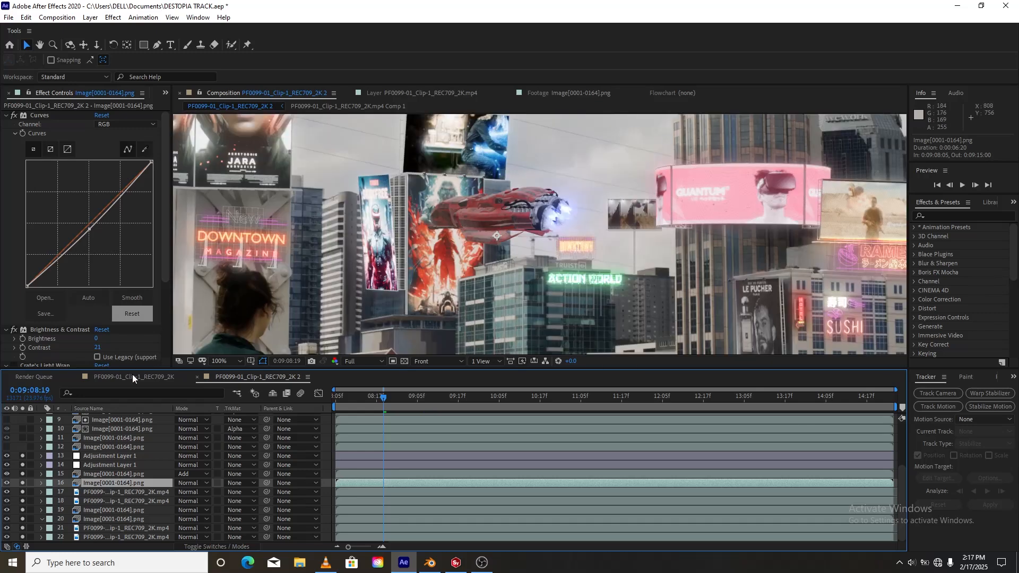
- Select layer 12, turn on its visibility and solo it to preview the saucer above the city, and unsolo it
scroll(78, 464, "up", 1)
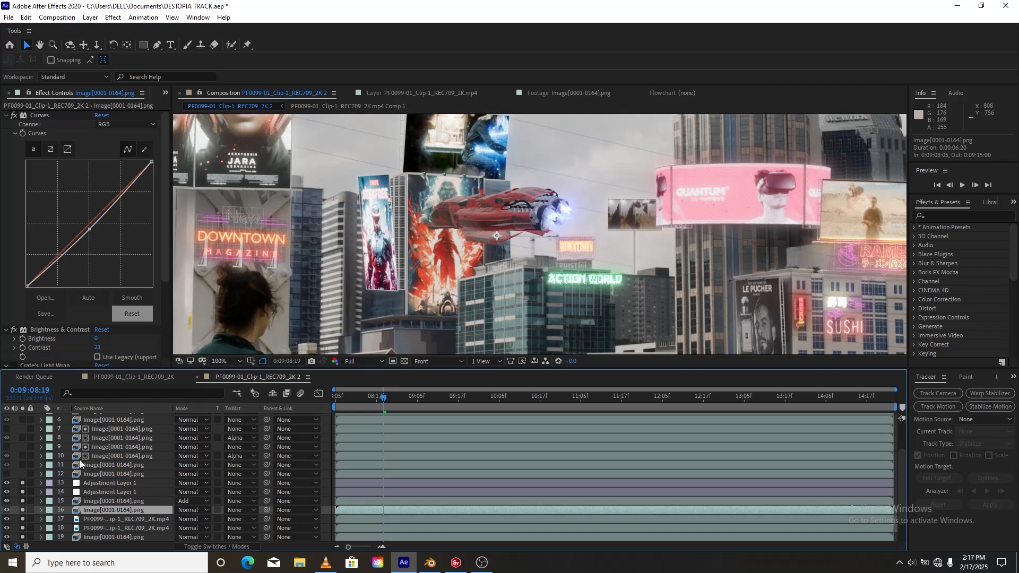
left_click(85, 476)
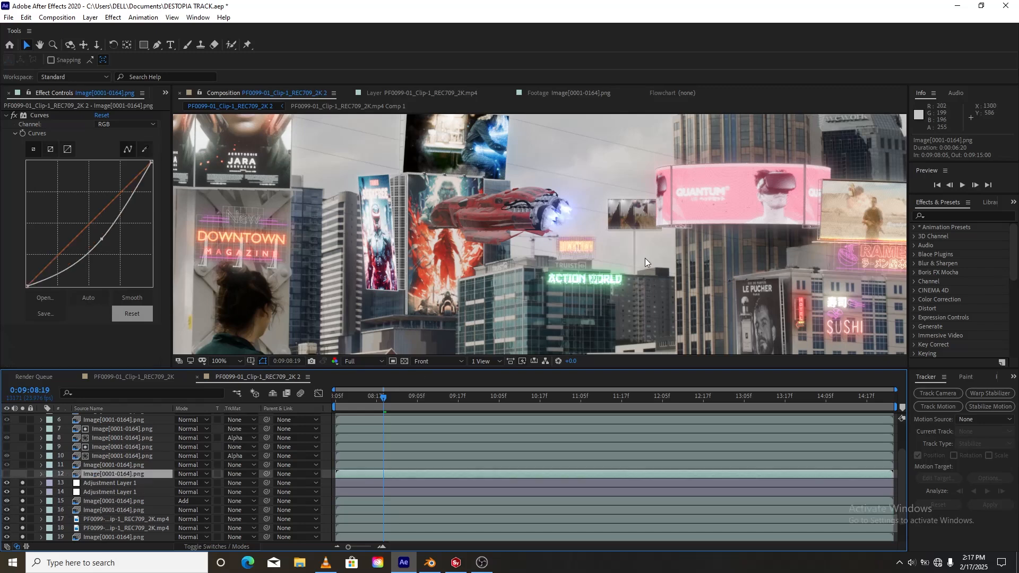
left_click_drag(645, 258, 521, 199)
scroll(518, 201, "down", 2)
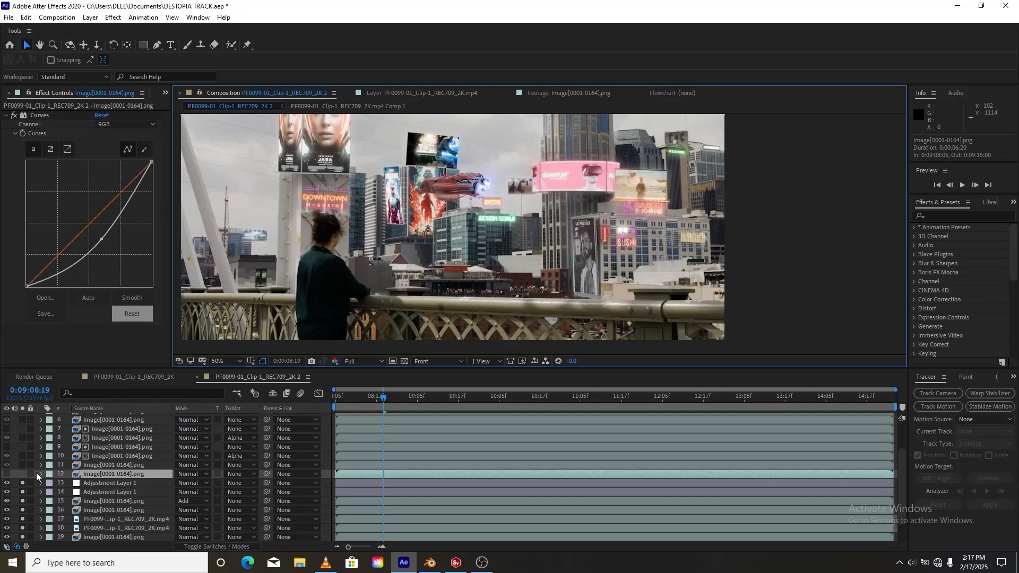
left_click(7, 477)
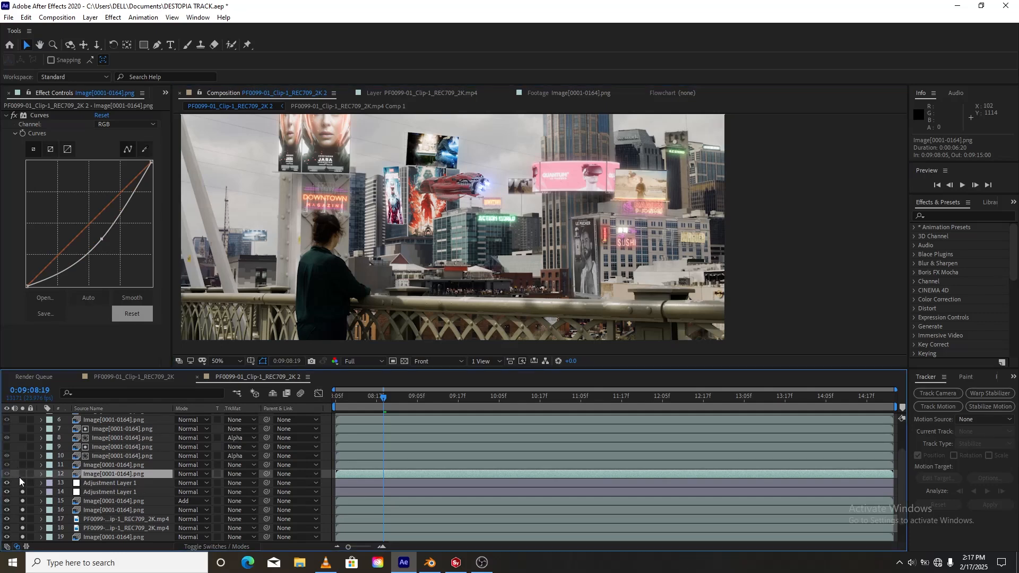
left_click(22, 472)
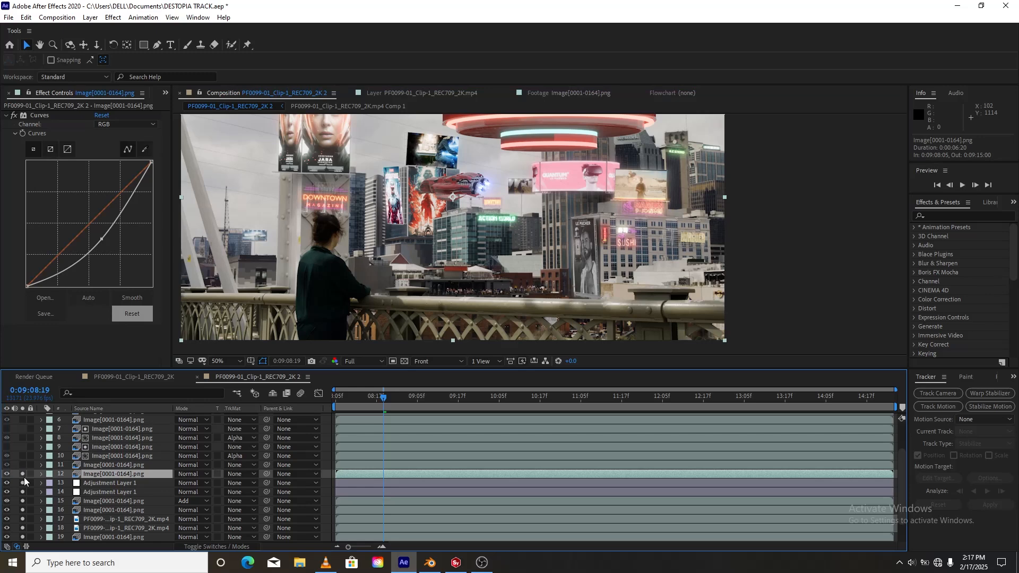
left_click(23, 475)
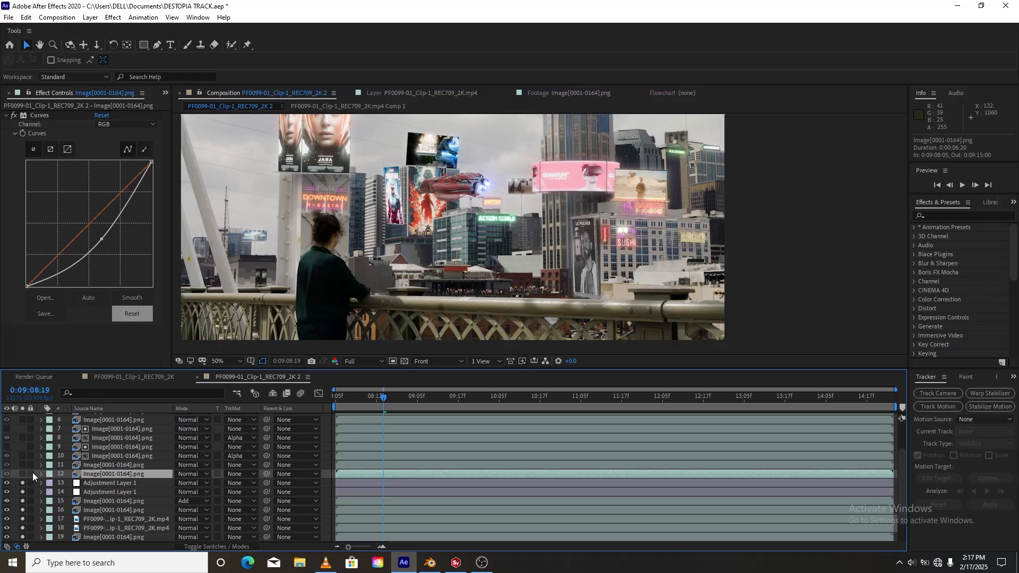
- Solo layer 11 and inspect its small red flying vehicle beside the Ramen and Sushi signs at 200%
left_click(23, 465)
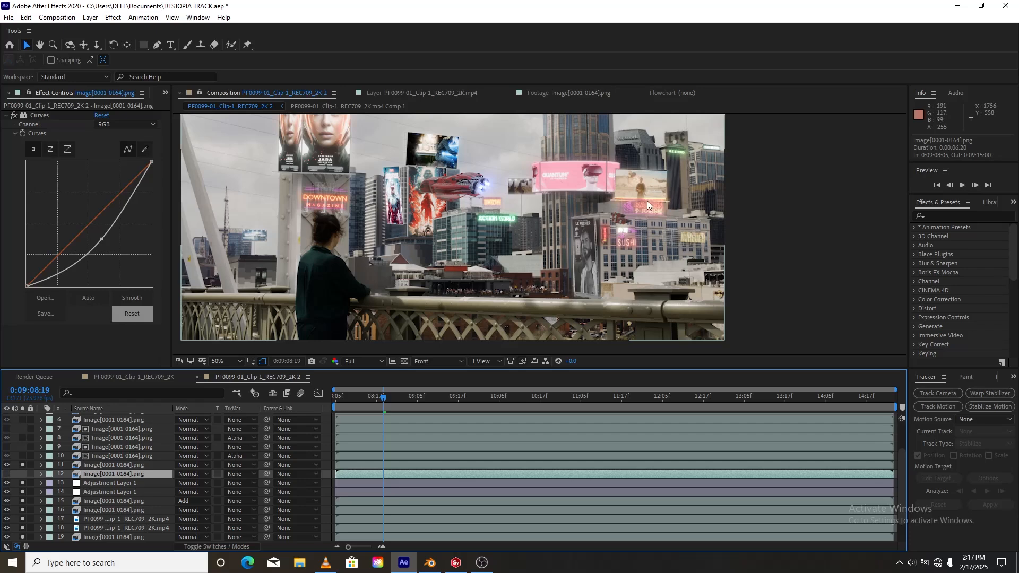
scroll(647, 215, "up", 2)
middle_click_drag(647, 215, 325, 214)
middle_click_drag(541, 162, 514, 226)
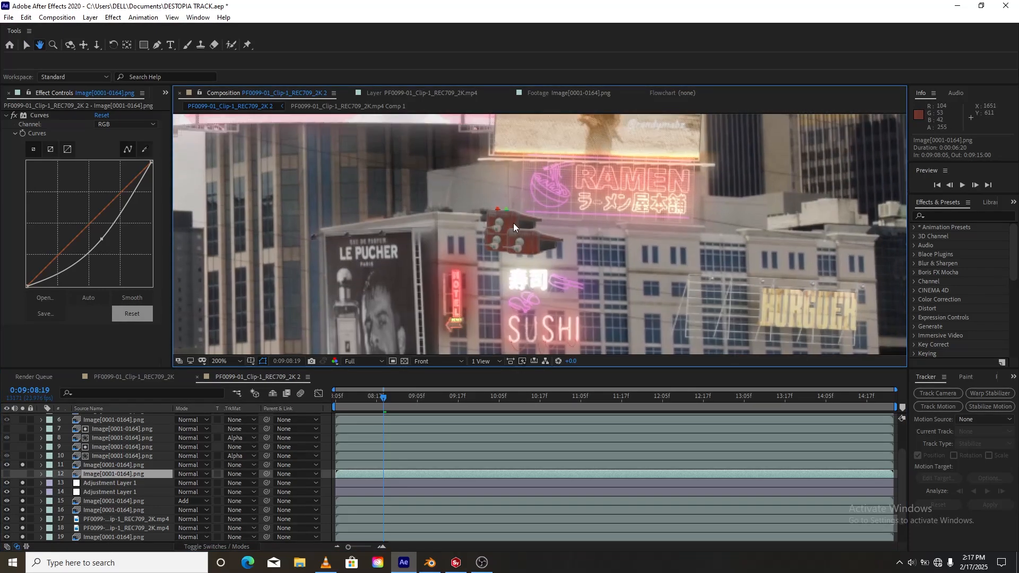
scroll(519, 226, "up", 1)
scroll(503, 261, "down", 1)
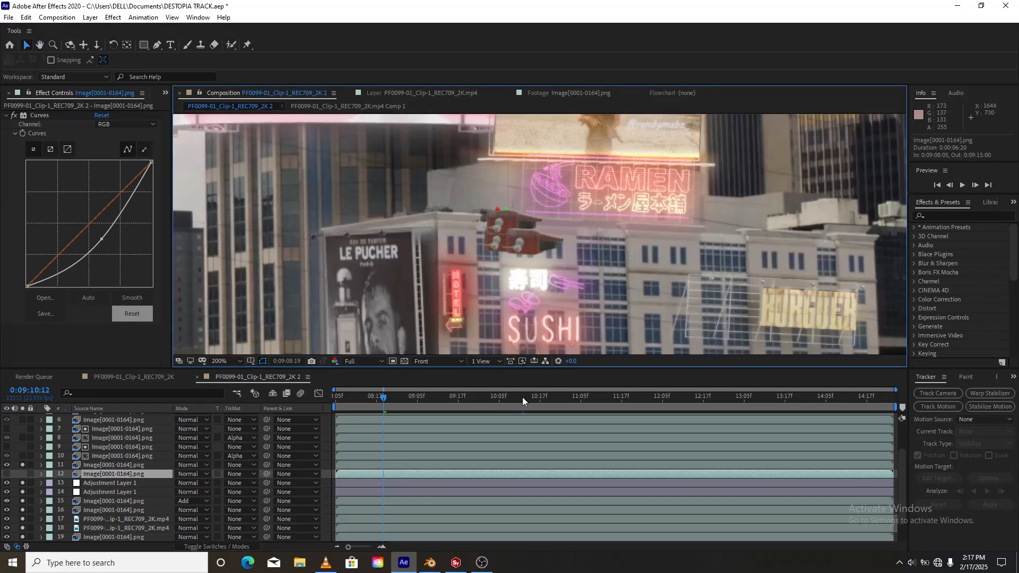
- Move the current time to 0:09:10:12 and view the flying vehicle up close and in the full frame
left_click(522, 397)
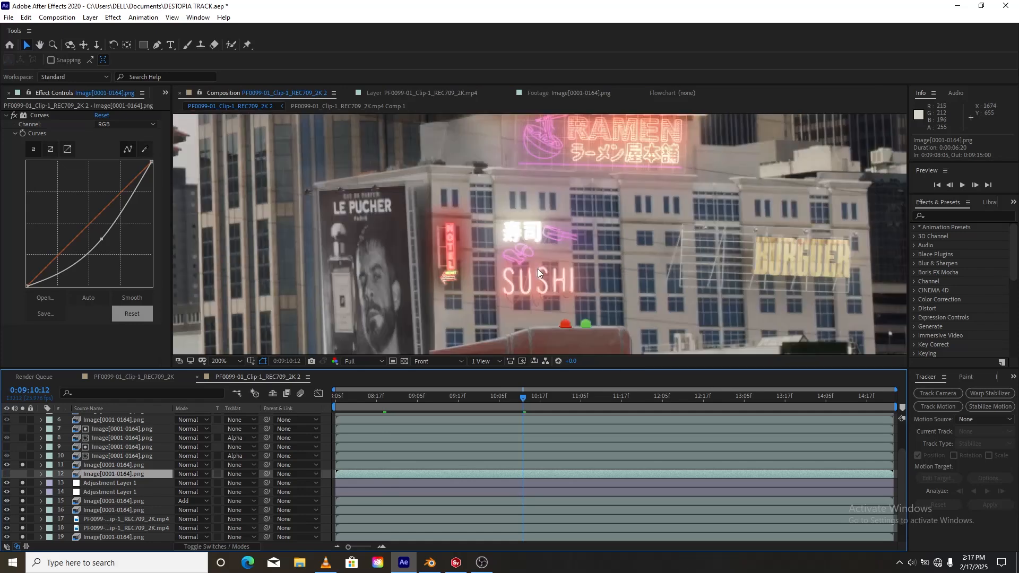
scroll(537, 269, "down", 2)
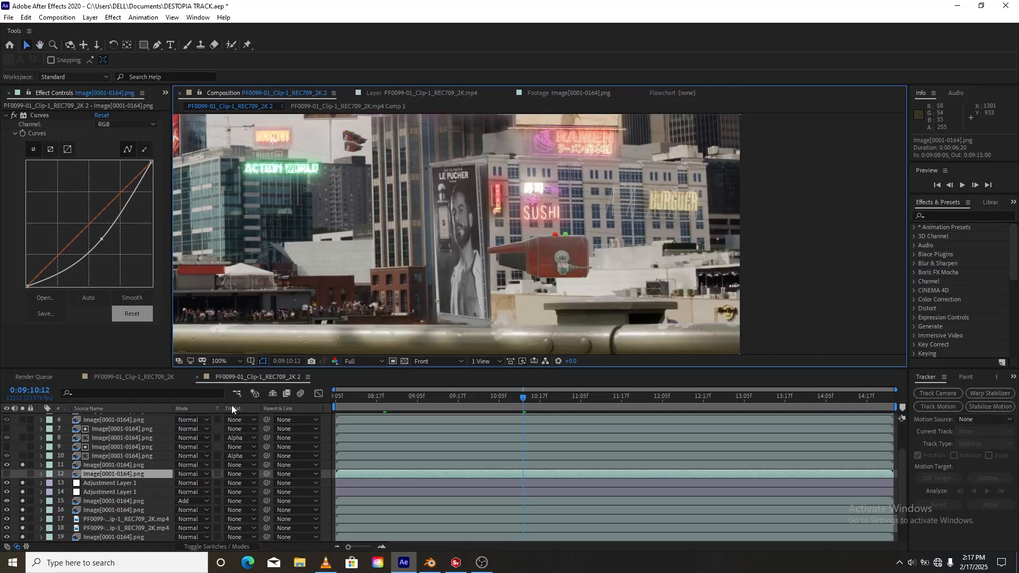
scroll(514, 273, "down", 3)
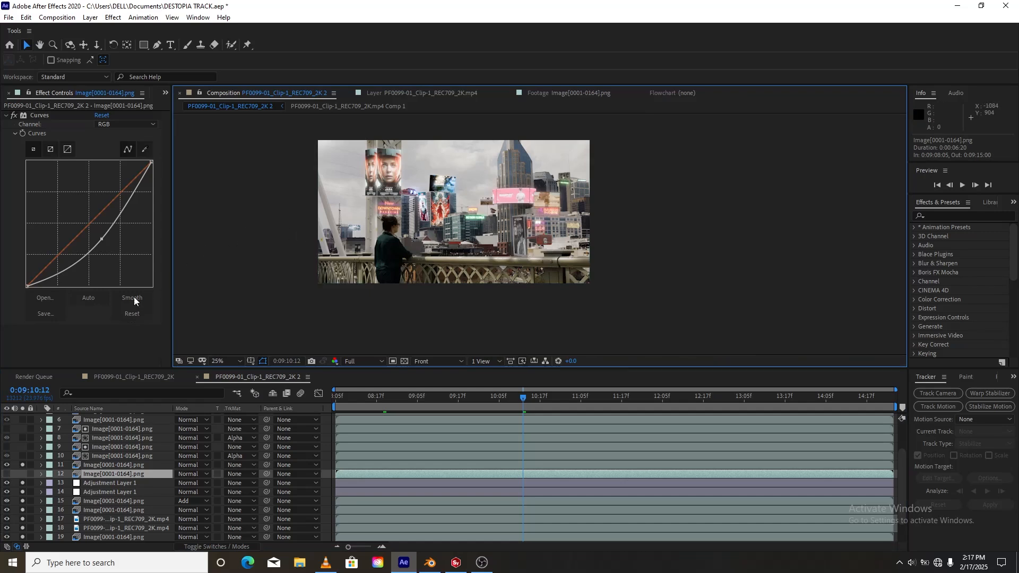
- Solo layers 10 and 8 and inspect the colored light they cast on the flying vehicle at 200%
left_click(23, 456)
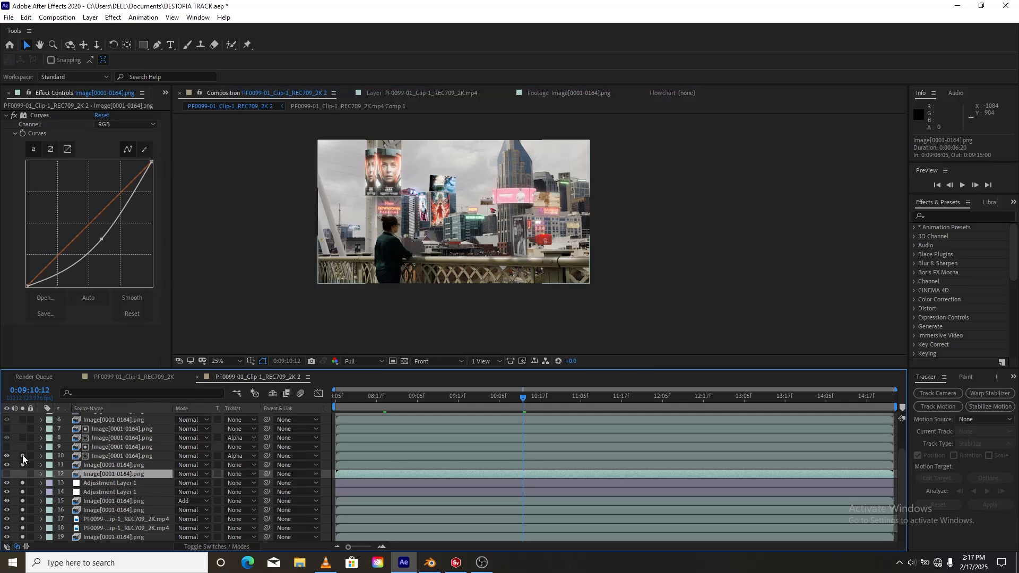
scroll(540, 238, "up", 4)
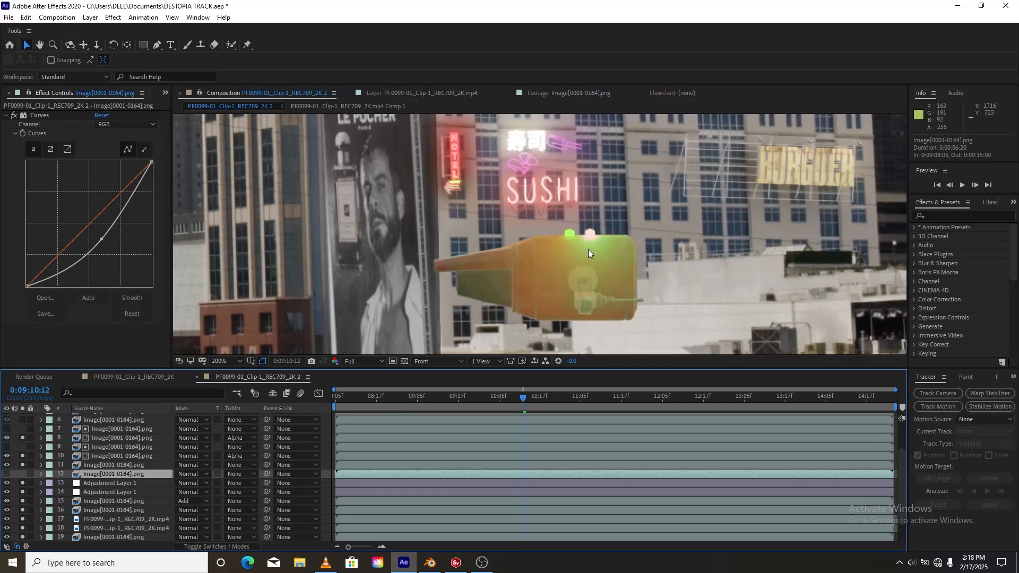
scroll(27, 444, "up", 1)
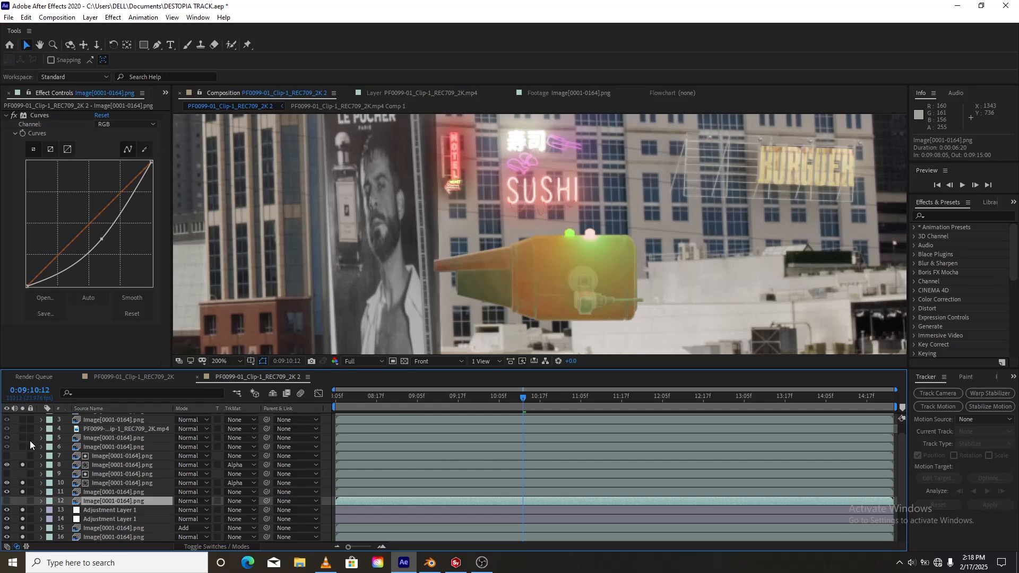
- Solo layers 5 and 6 to show the vehicle's green light, and solo and select layer 4 to inspect the foreground woman and railing
left_click(23, 447)
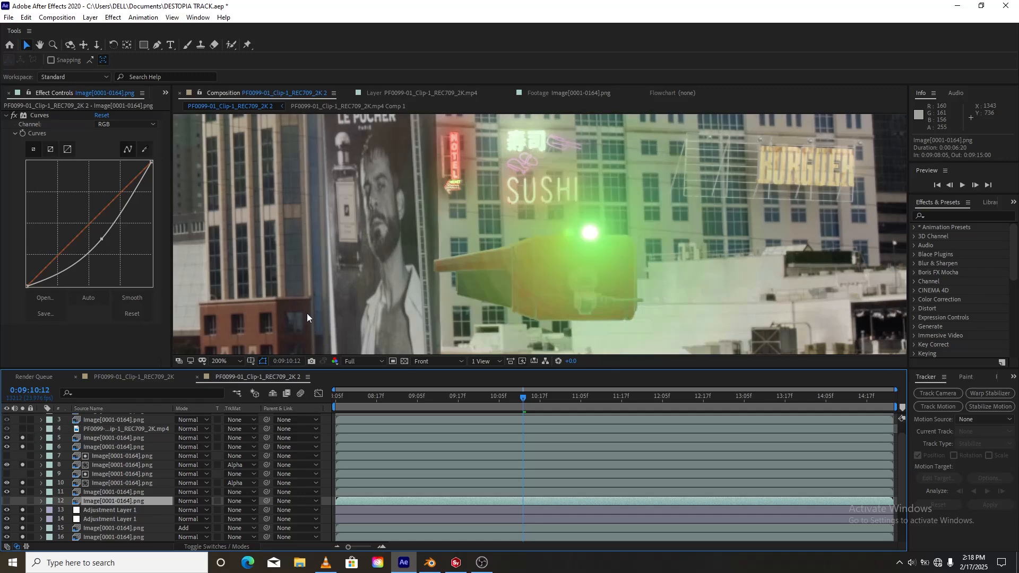
scroll(66, 448, "up", 2)
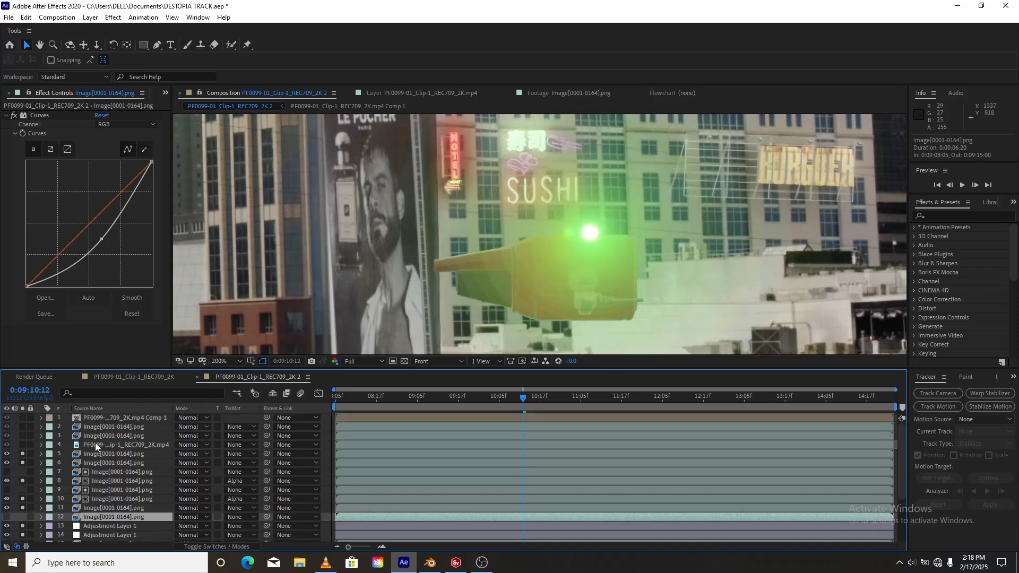
left_click(94, 443)
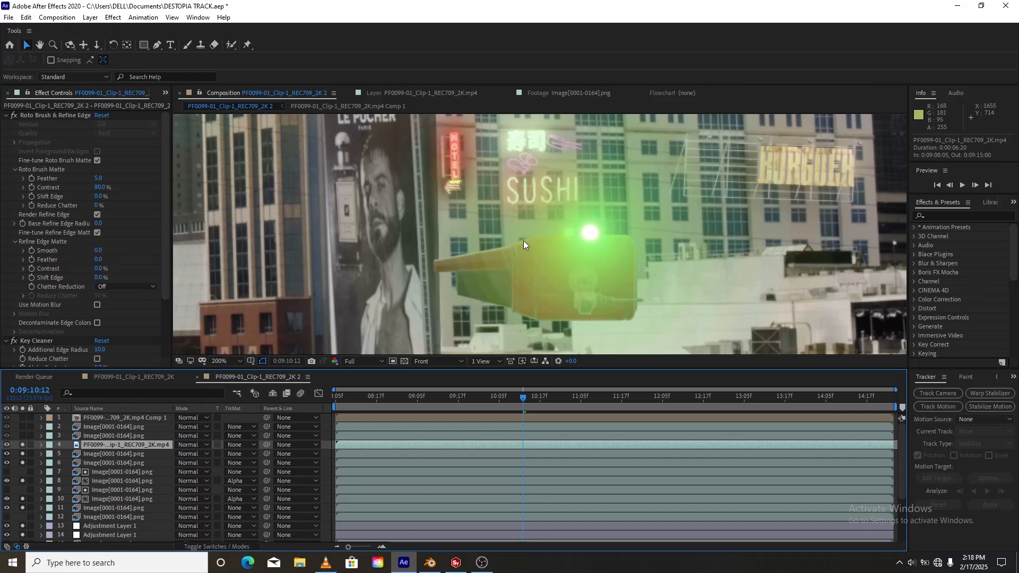
scroll(523, 241, "down", 4)
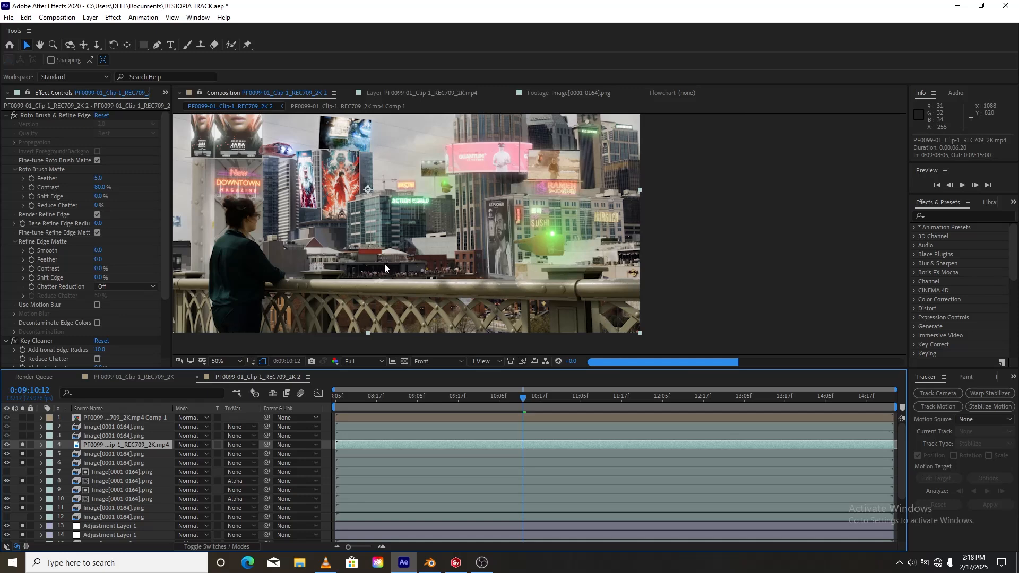
left_click_drag(366, 277, 467, 241)
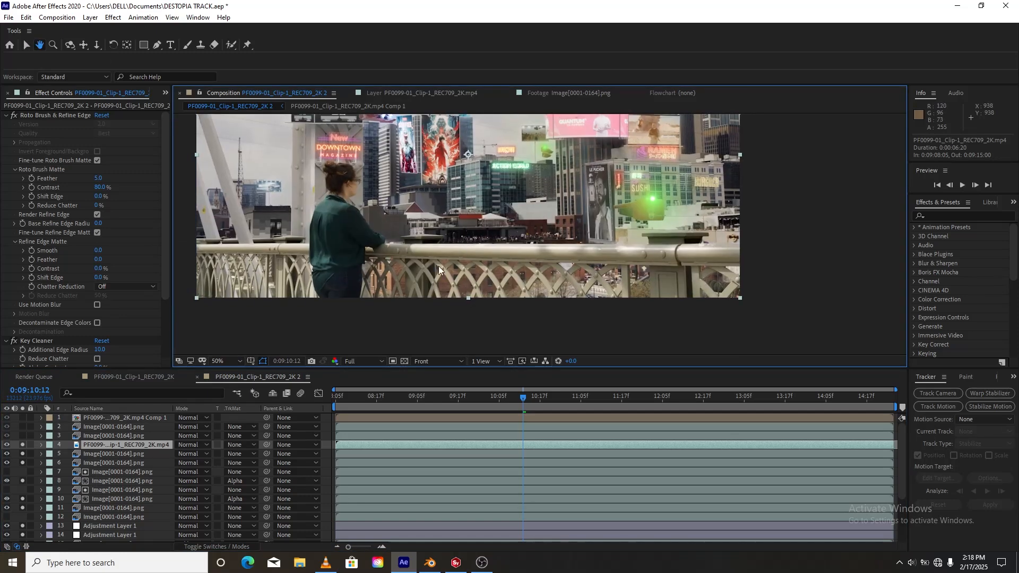
left_click(22, 444)
left_click(22, 444)
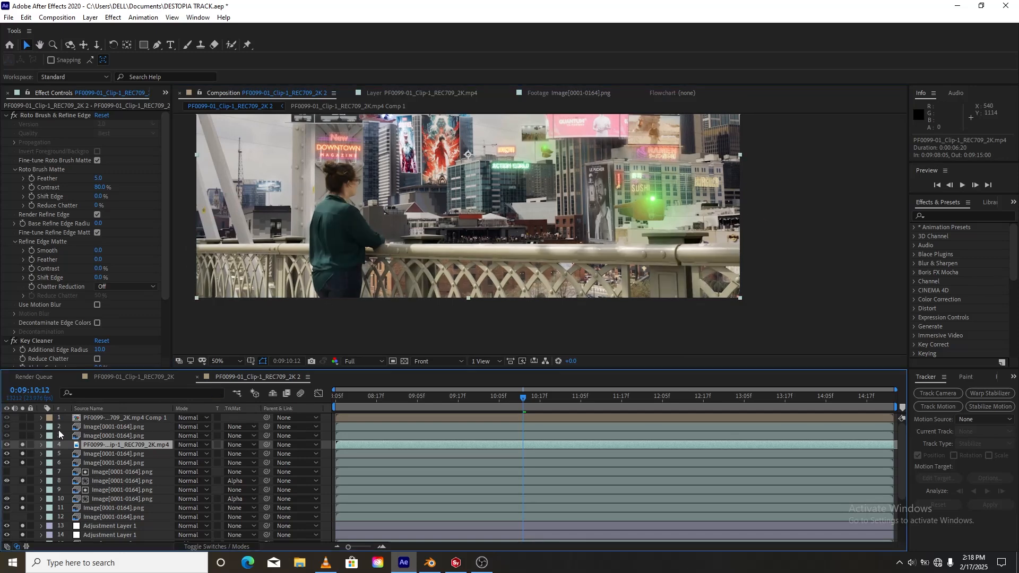
- Solo layers 3 and 2, unsolo all the layers beneath them, and inspect the glowing orange figure up close
left_click(22, 436)
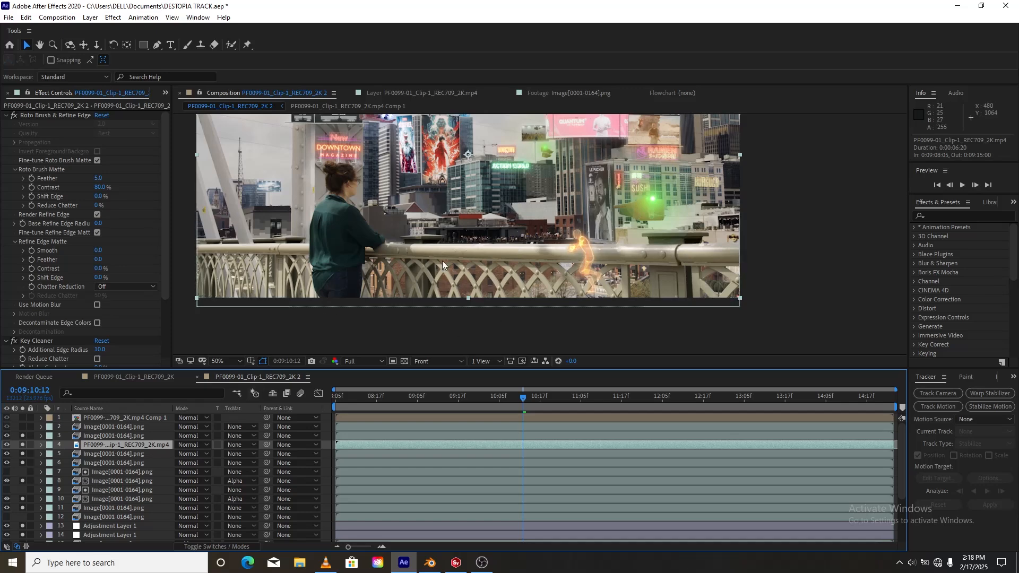
left_click(23, 428)
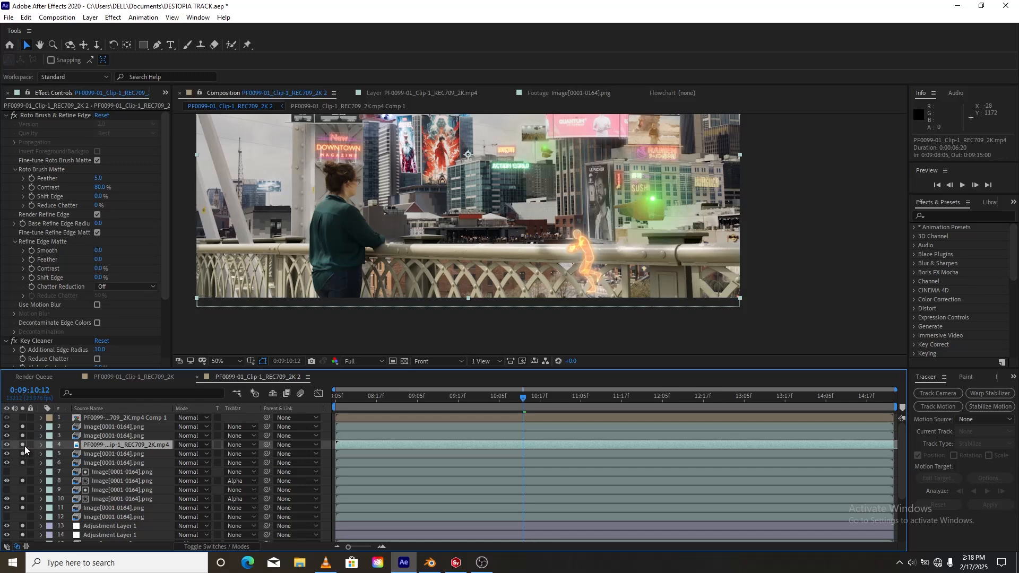
left_click_drag(25, 450, 23, 545)
scroll(18, 531, "down", 3)
mouse_move(23, 479)
left_mouse_down()
mouse_move(25, 533)
mouse_move(24, 482)
left_mouse_up()
scroll(35, 493, "up", 1)
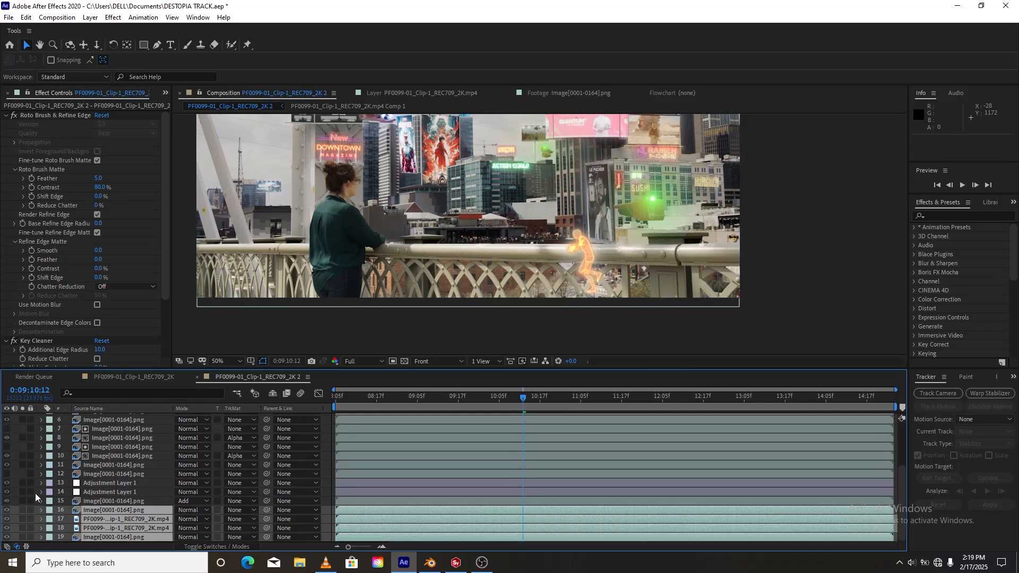
scroll(35, 493, "up", 2)
scroll(472, 250, "up", 4)
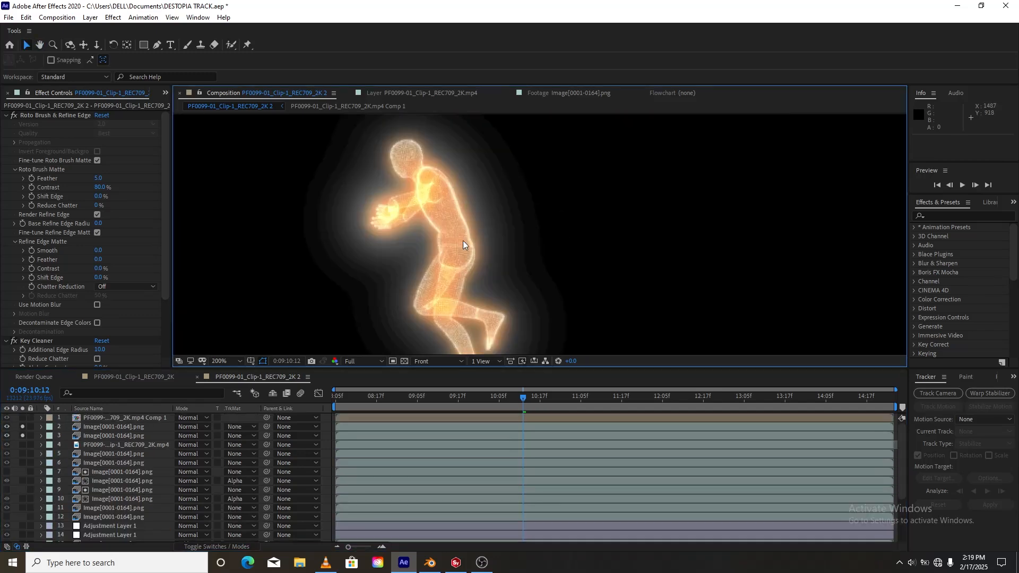
scroll(463, 240, "down", 2)
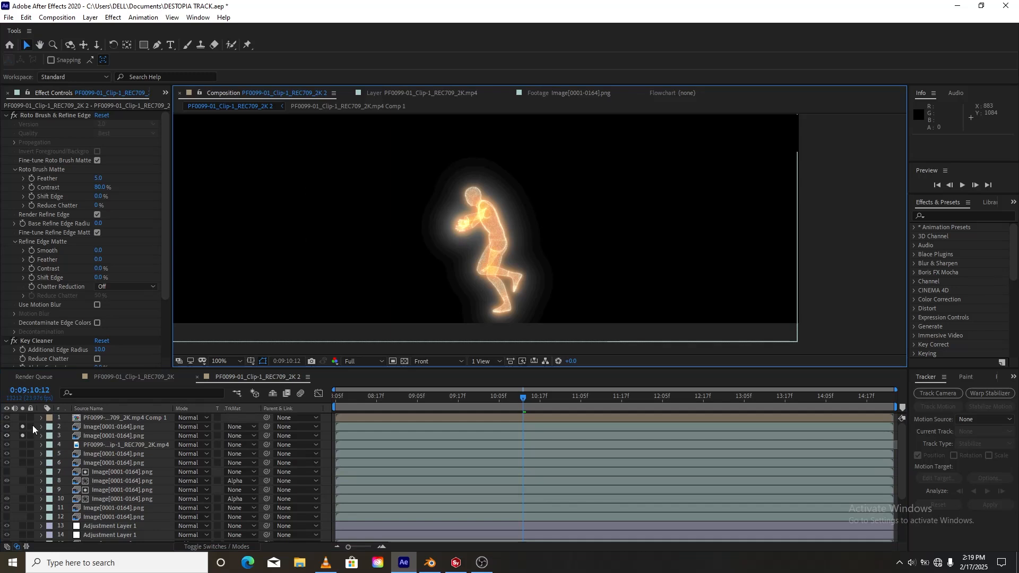
- Collapse the Deep Glow, Glow 2 and Glow 3 effect settings on layers 2 and 3
left_click(6, 116)
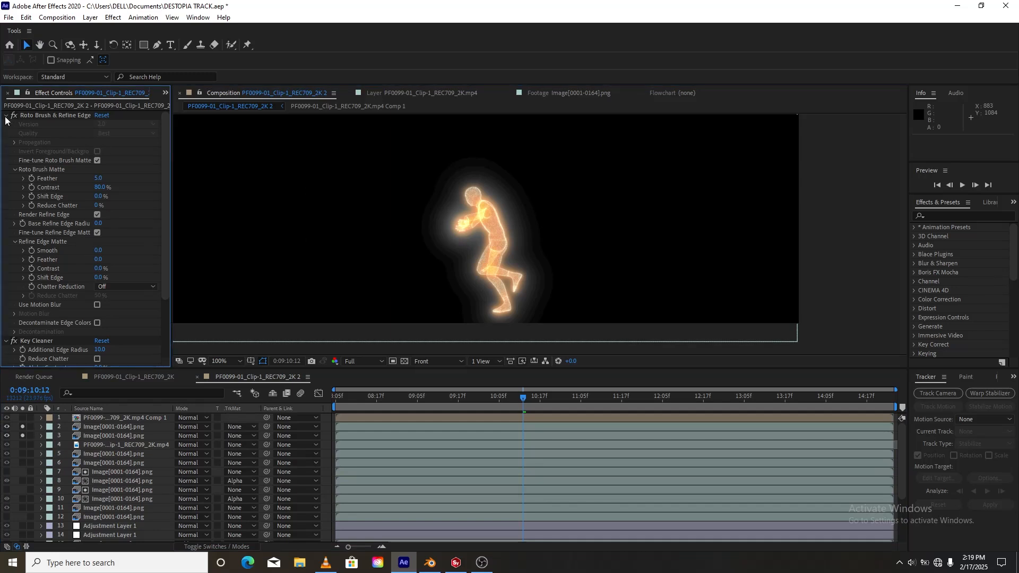
left_click(87, 428)
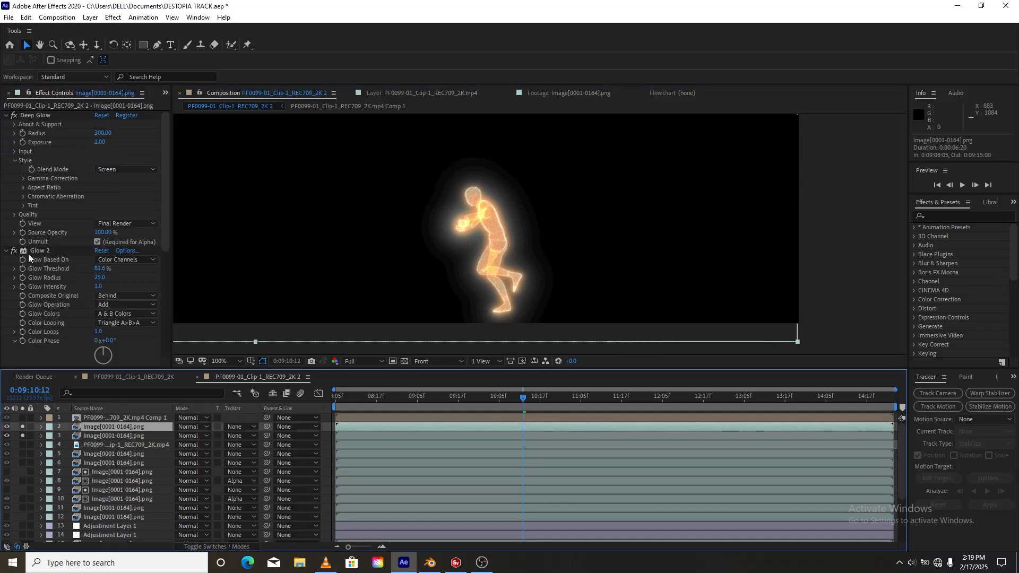
left_click(7, 115)
left_click(6, 125)
left_click(6, 133)
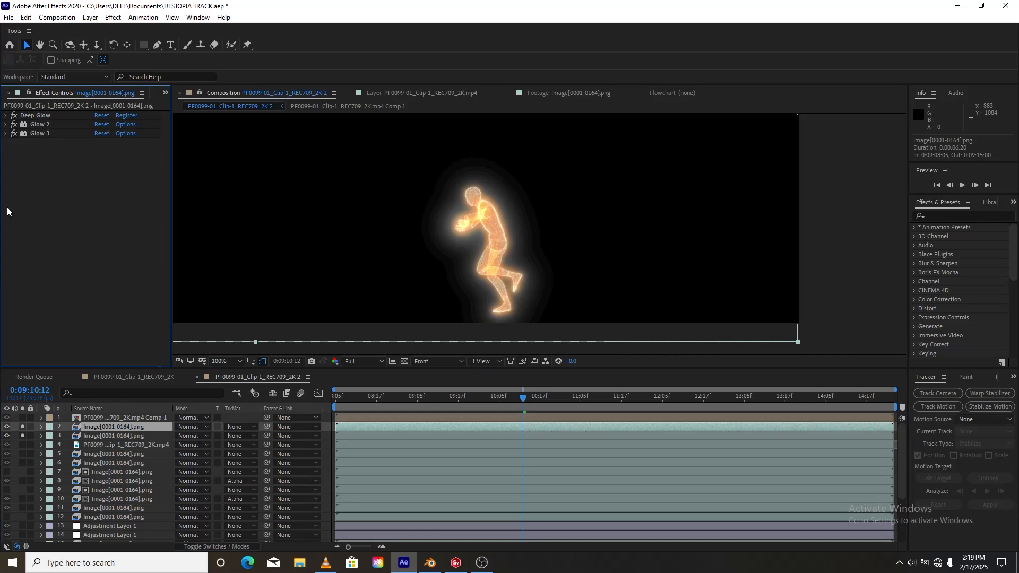
left_click(102, 436)
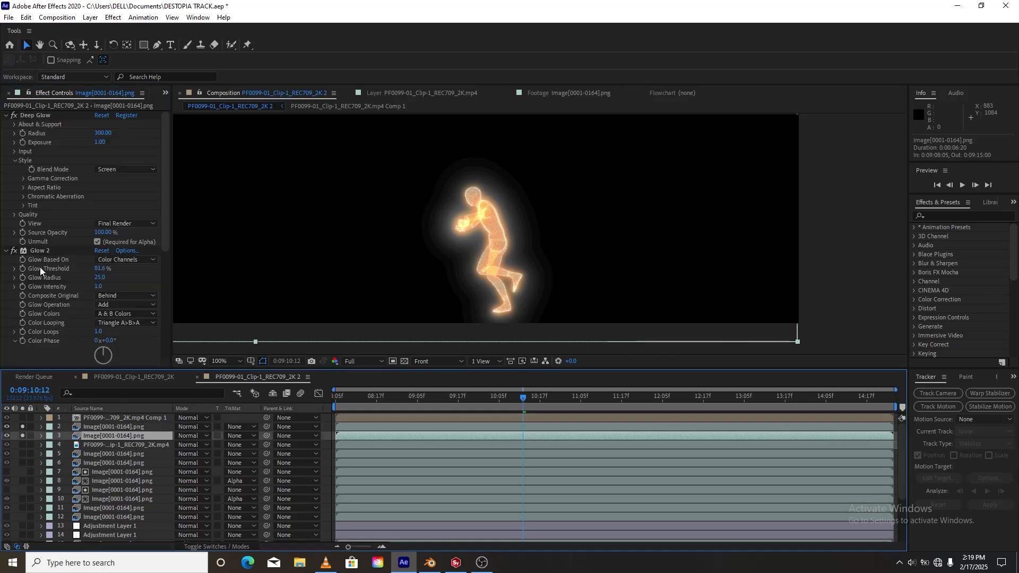
left_click(6, 115)
left_click(7, 124)
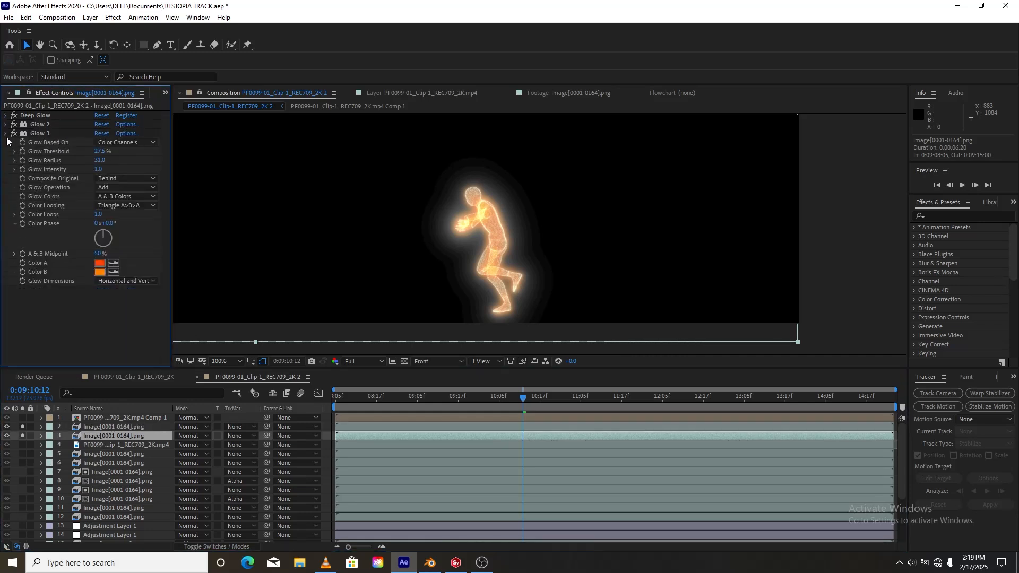
left_click(5, 133)
- Disable Deep Glow, Glow 2 and Glow 3 on layers 3 and 2 to compare the figure without glow, and re-enable them
left_click_drag(14, 115, 13, 134)
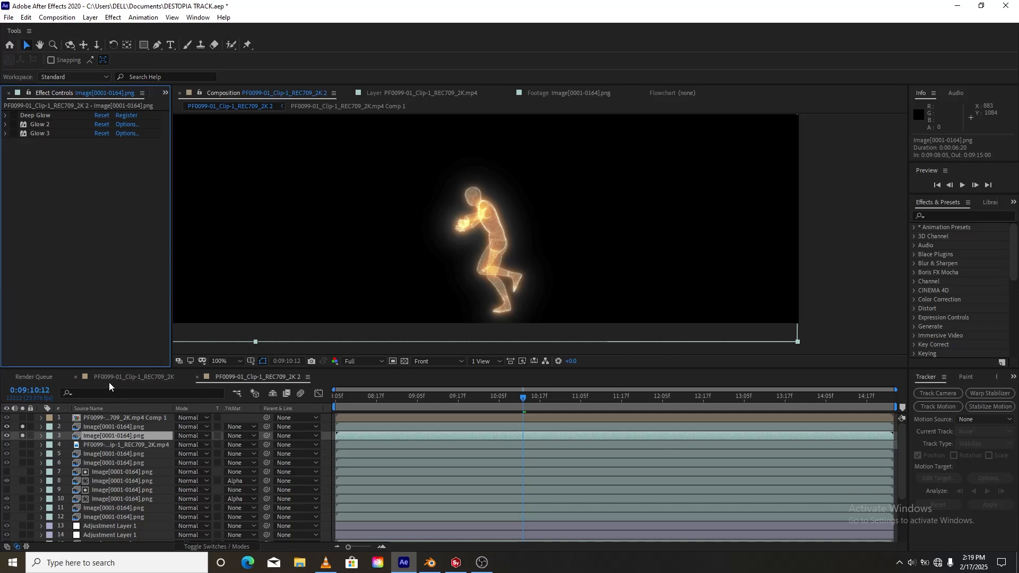
left_click(111, 427)
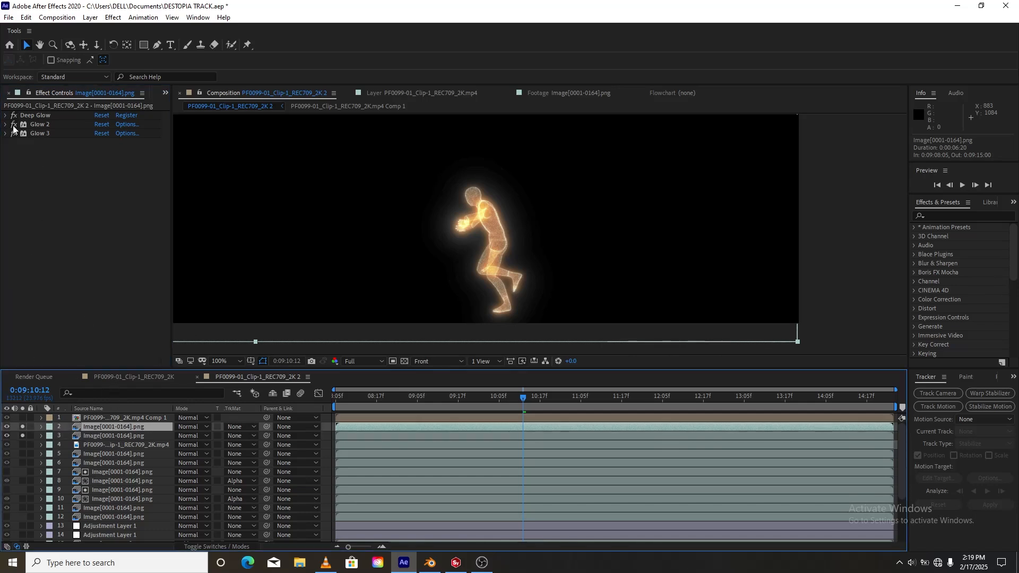
left_click_drag(14, 115, 14, 134)
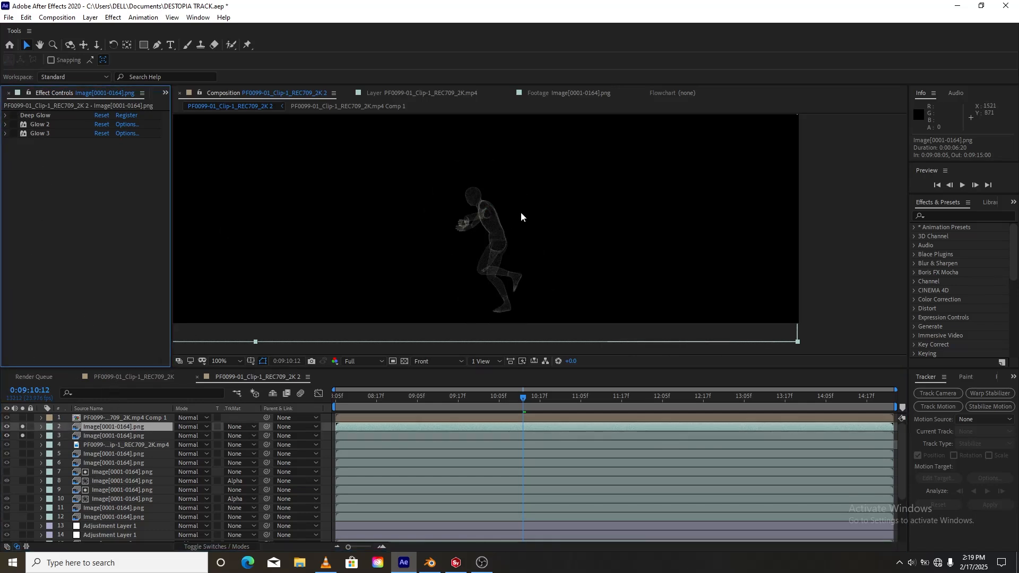
left_click(97, 435)
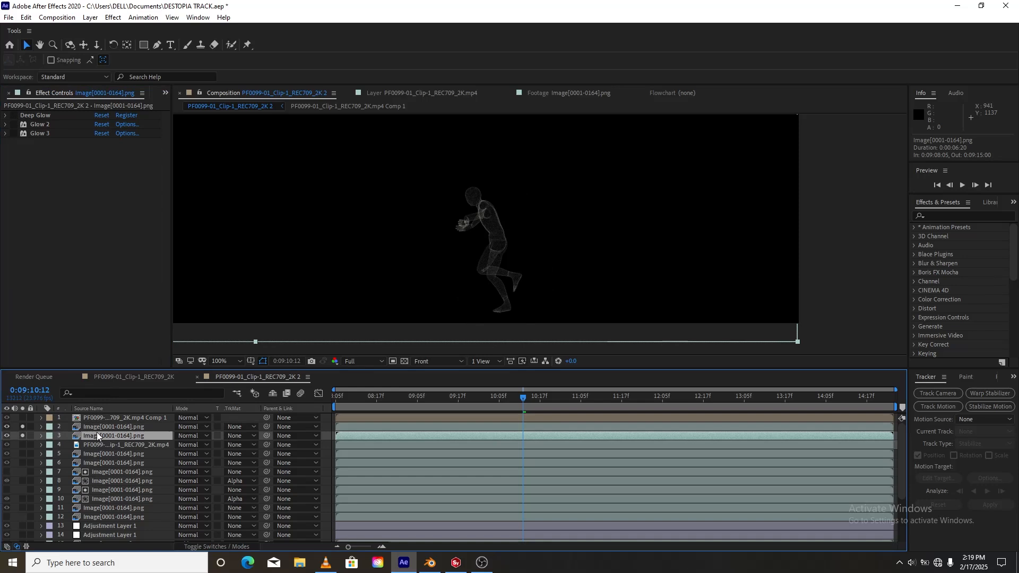
left_click_drag(14, 115, 14, 134)
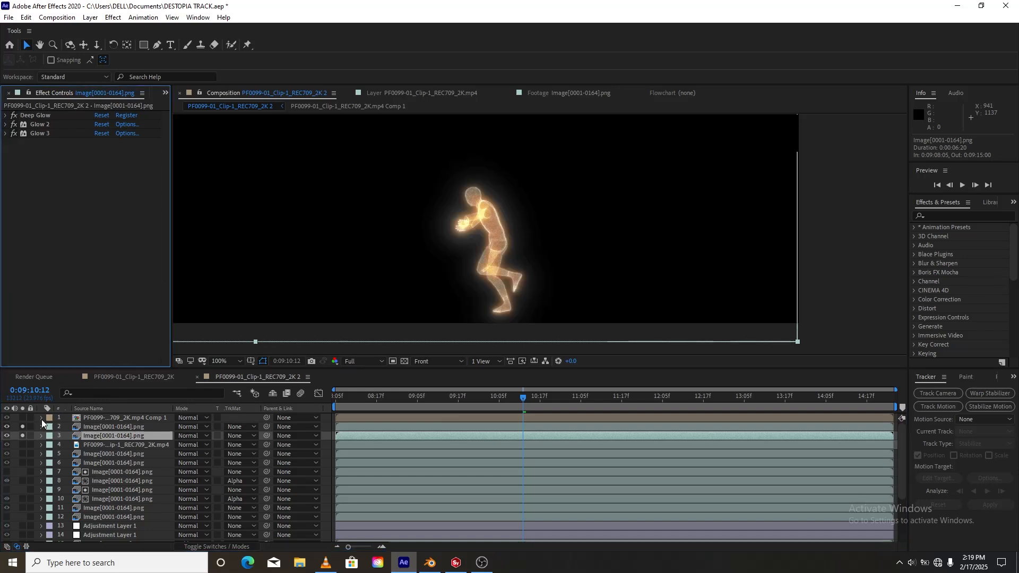
left_click(101, 427)
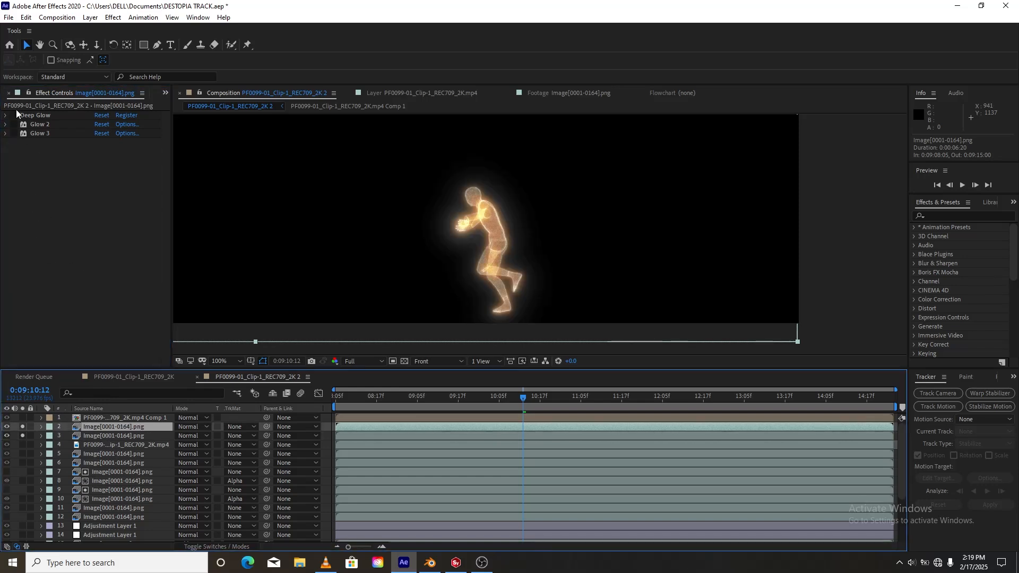
left_click_drag(14, 115, 14, 134)
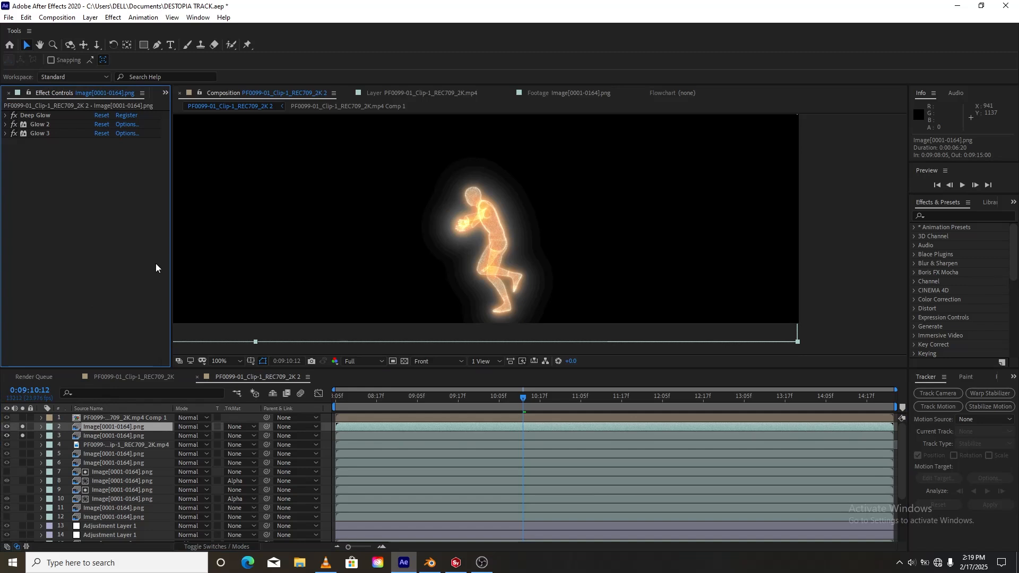
- Reset the solo on layers 2 and 3 and solo all the visible layers from layer 2 downward to restore the full city composite
left_click_drag(21, 429, 23, 436)
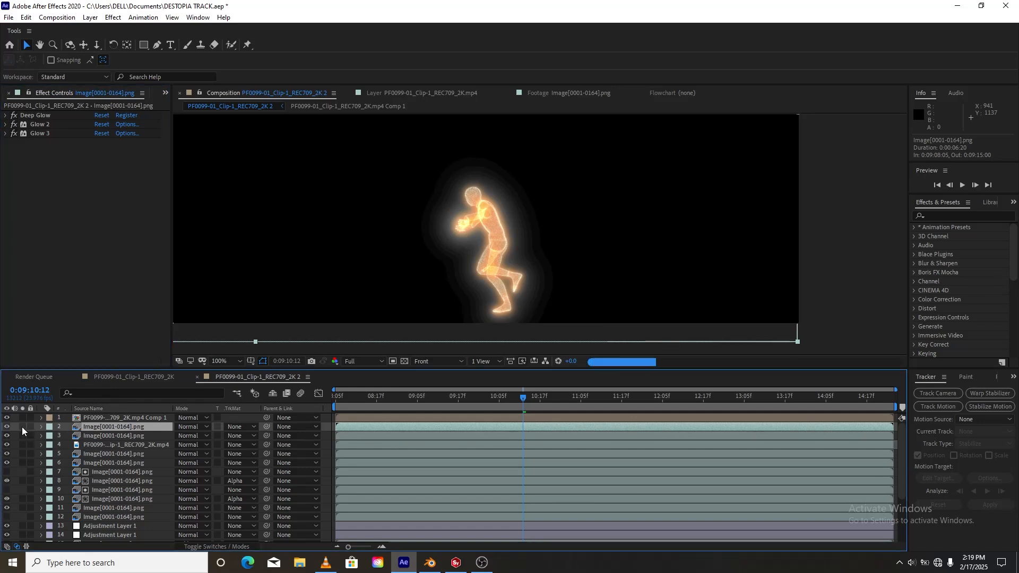
left_click_drag(23, 426, 22, 445)
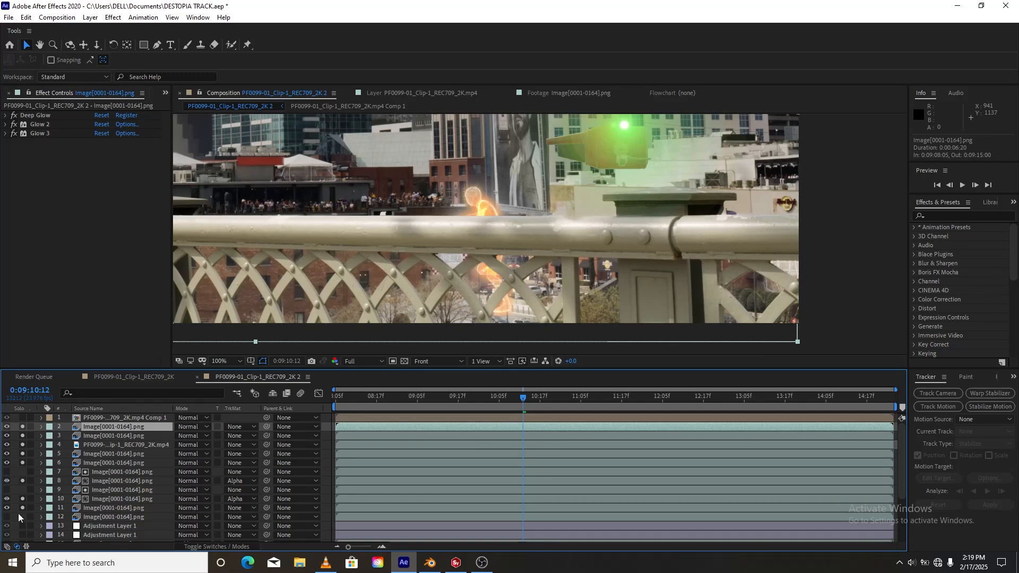
left_click_drag(18, 513, 18, 534)
scroll(16, 526, "down", 3)
left_click(22, 474)
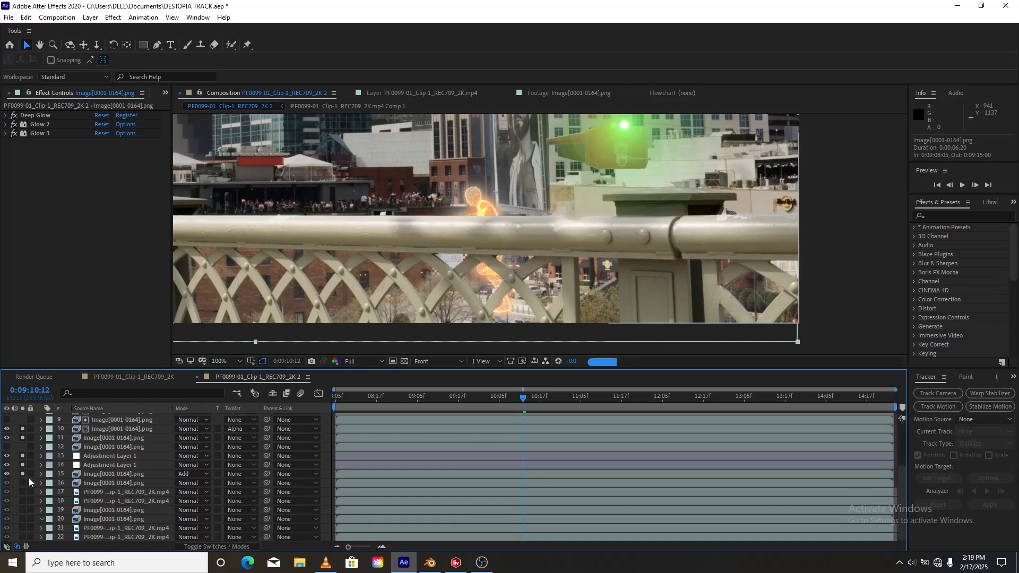
scroll(27, 494, "up", 4)
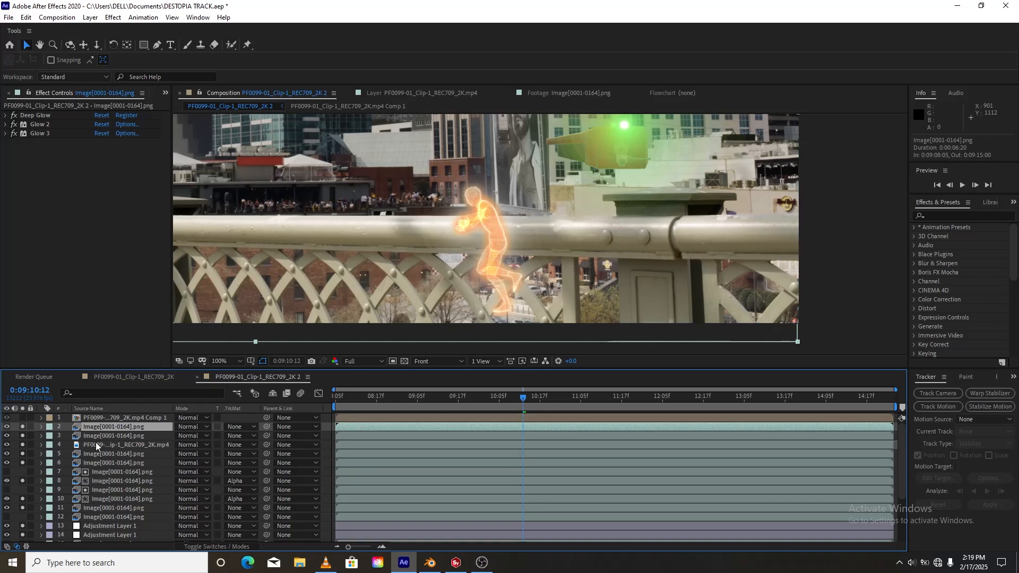
- Solo and select layer 1, the masked railing precomp, and inspect how it covers the glowing figure in the full frame
scroll(429, 255, "down", 2)
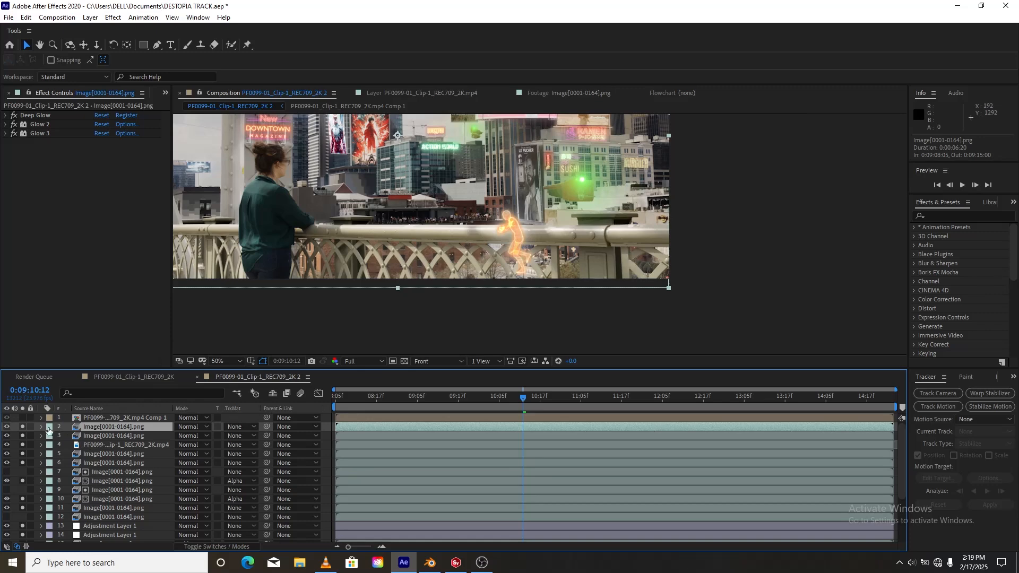
left_click(23, 418)
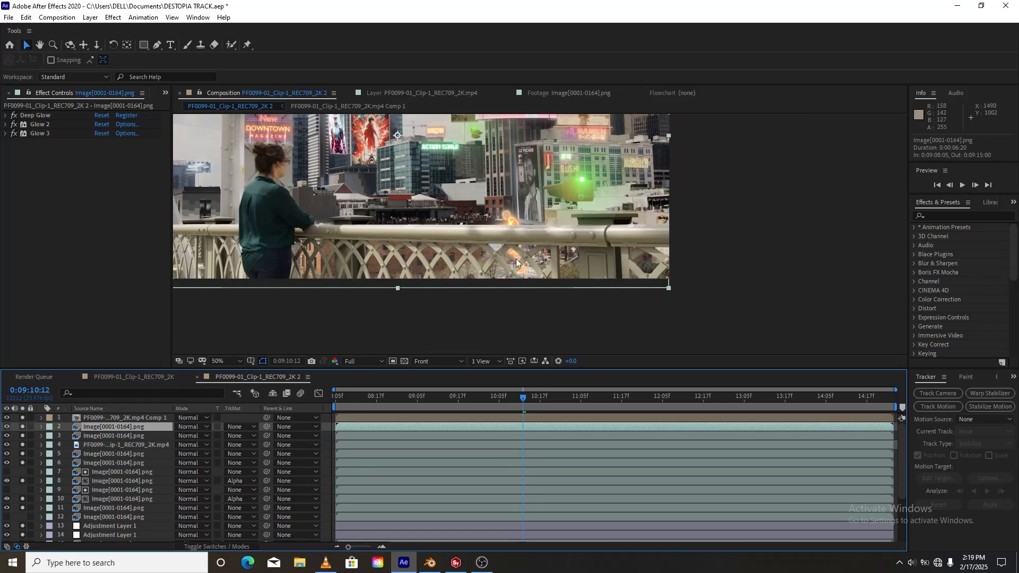
left_click(87, 409)
left_click(89, 418)
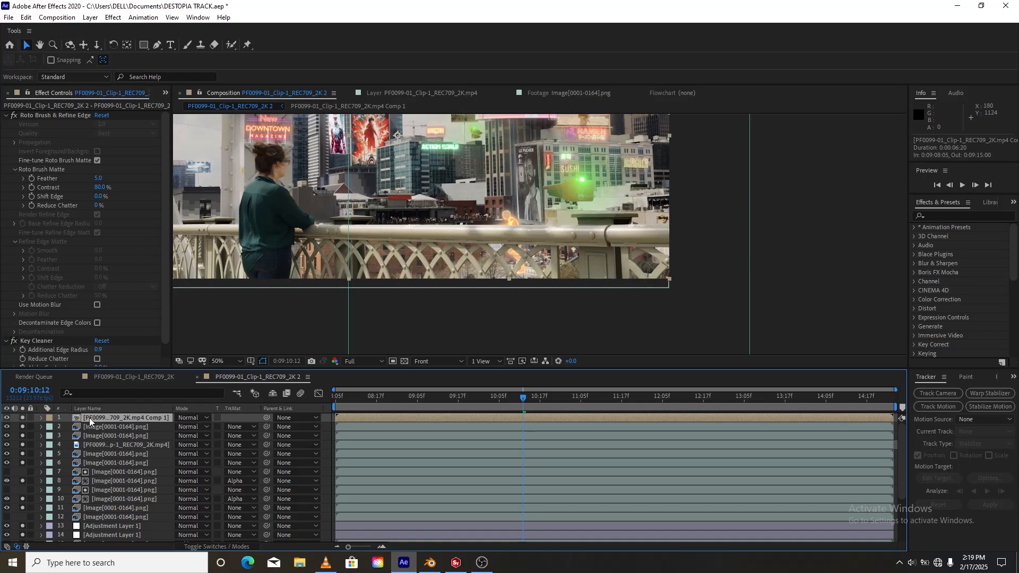
scroll(514, 228, "down", 2)
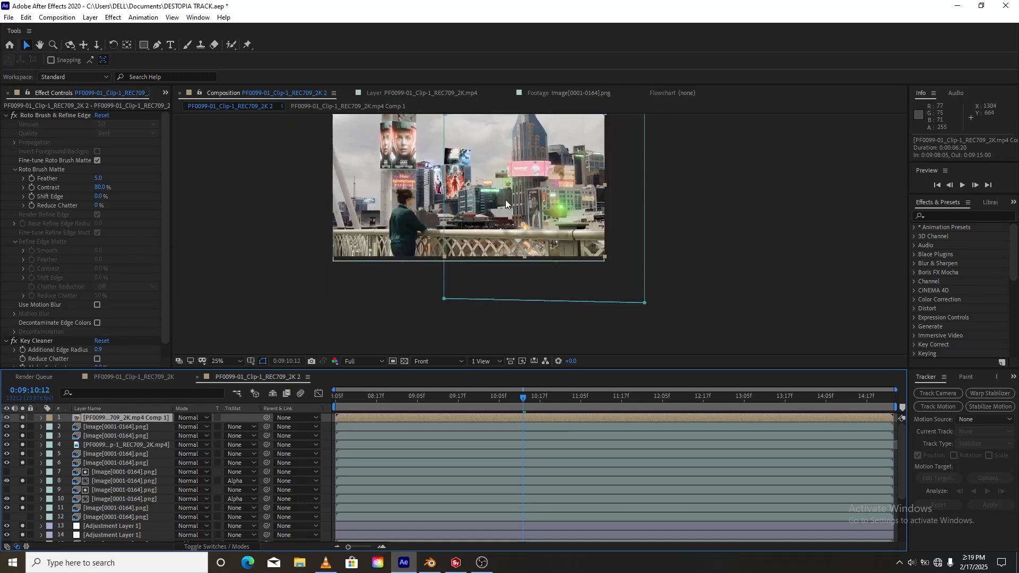
middle_click_drag(506, 199, 618, 211)
scroll(540, 260, "up", 2)
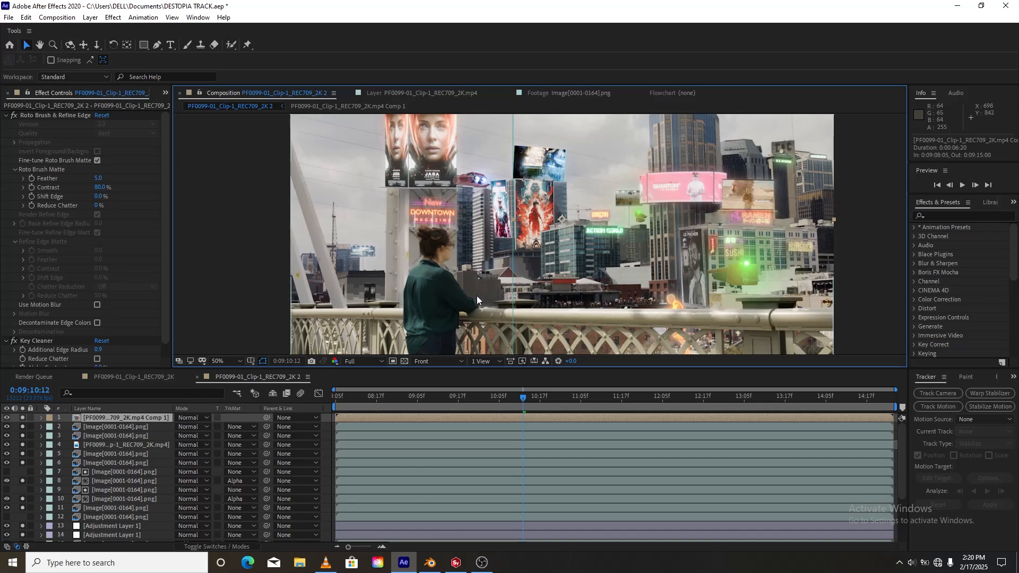
middle_click_drag(460, 248, 440, 236)
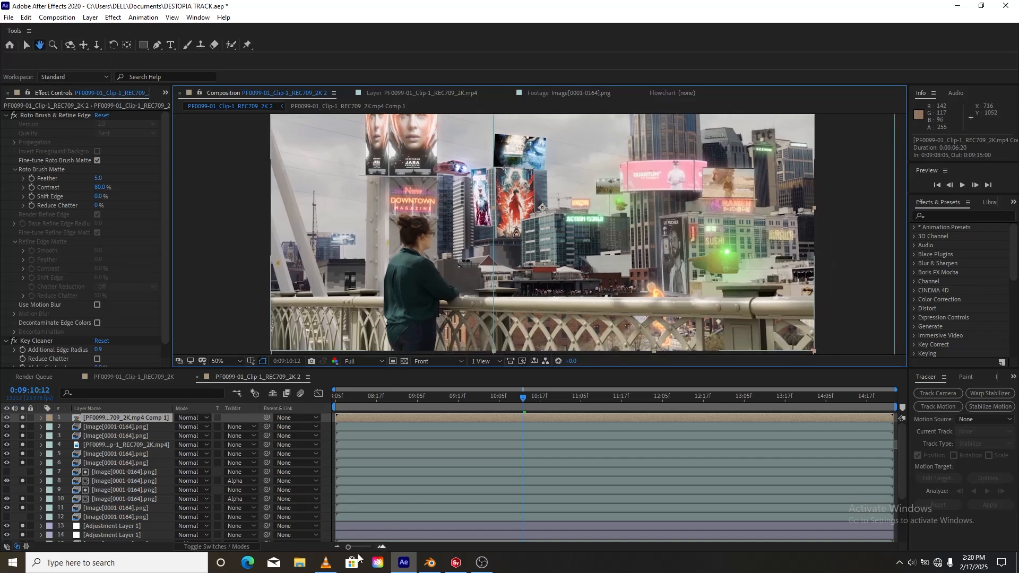
- Clear the solo on all the composite's layers and solo only layer 22, the original footage clip
key("v")
scroll(28, 537, "down", 4)
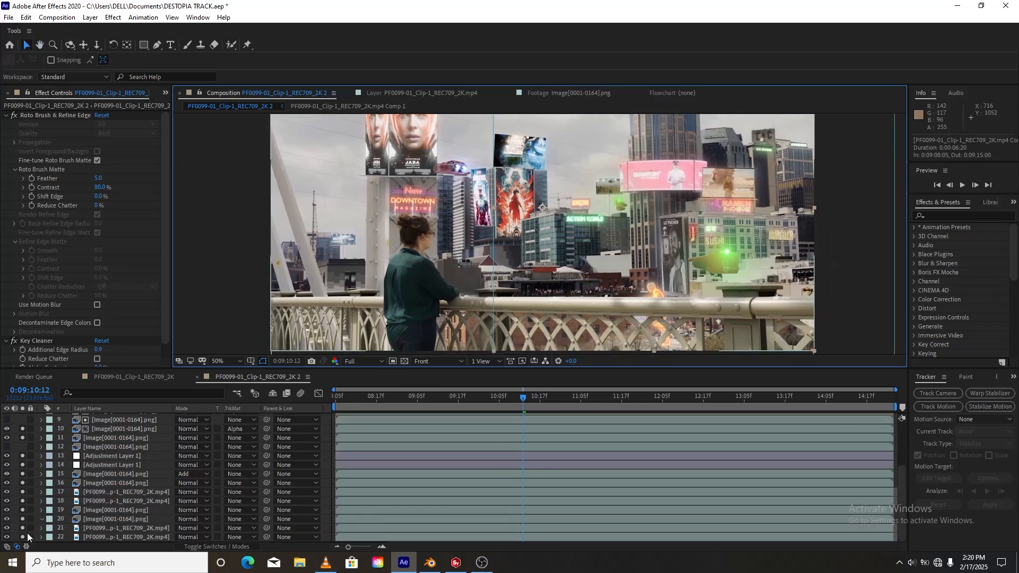
left_click_drag(23, 537, 22, 502)
scroll(28, 435, "up", 3)
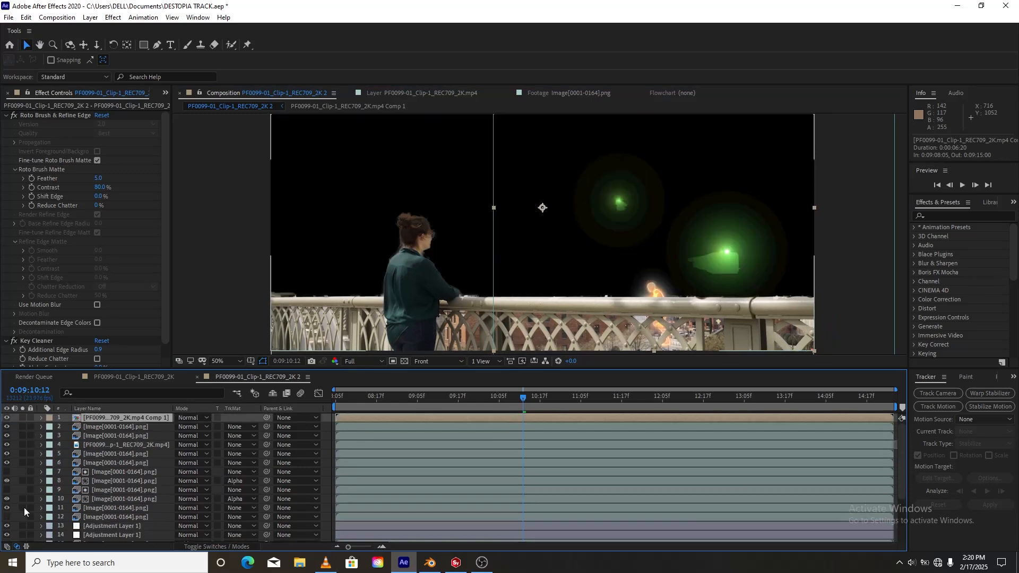
scroll(24, 517, "down", 4)
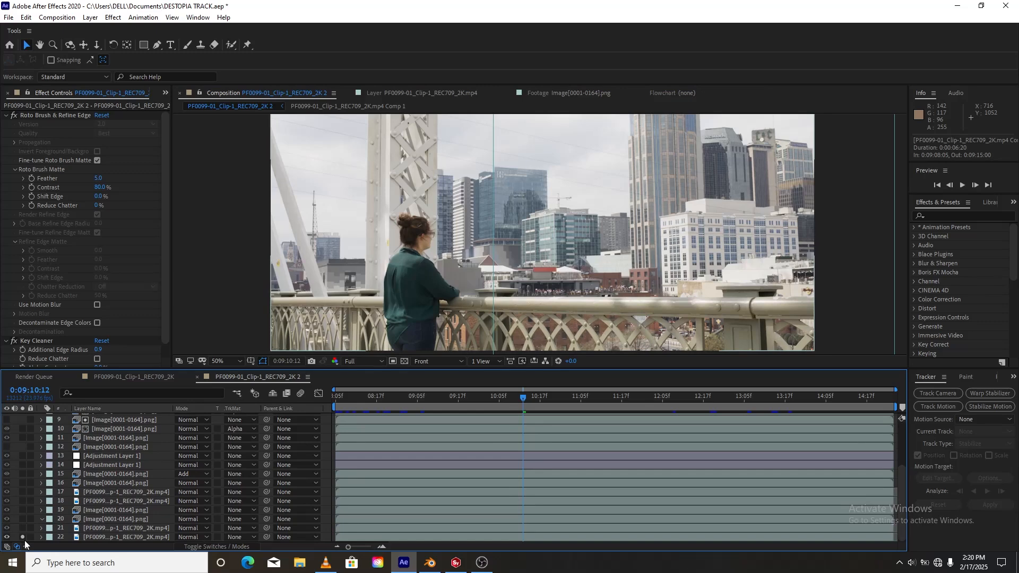
- Toggle the solo on layer 22 repeatedly to compare the raw footage with the full composite, leave it off, and check the composite at 0:09:13:06
left_click(22, 537)
left_click(22, 538)
left_click(23, 538)
left_click(22, 538)
left_click(21, 538)
left_click(21, 537)
left_click(21, 538)
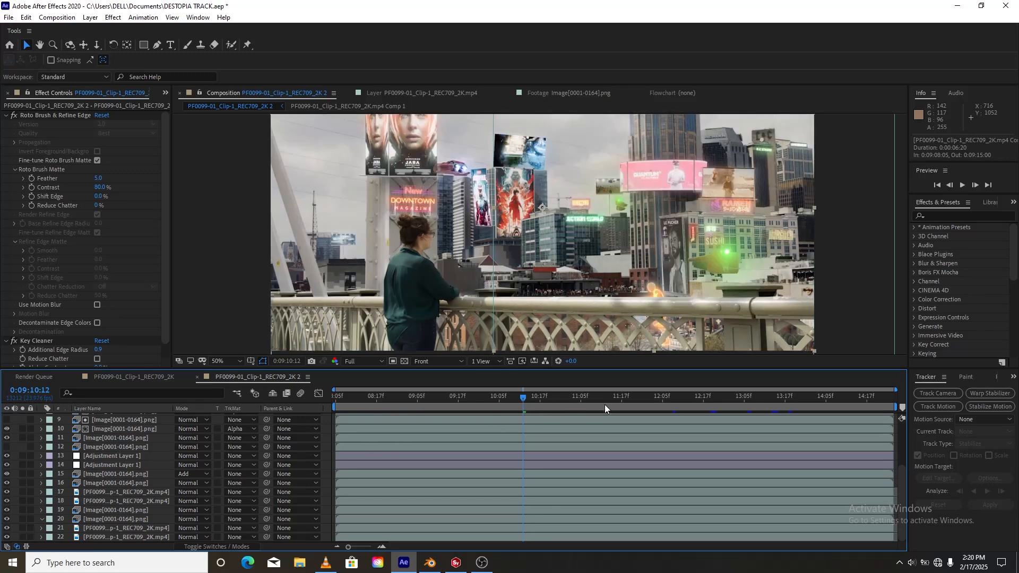
left_click(748, 399)
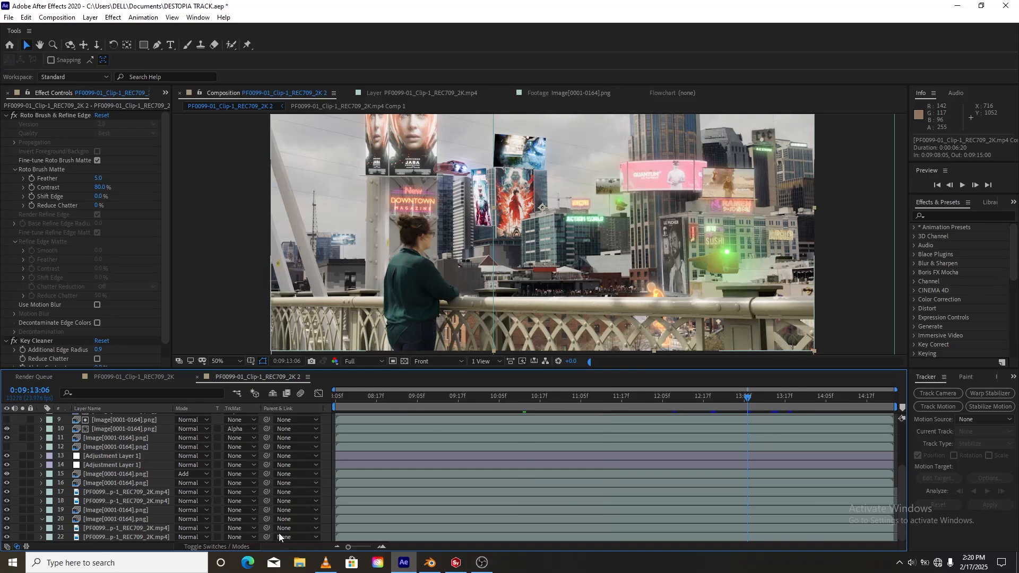
left_click(524, 400)
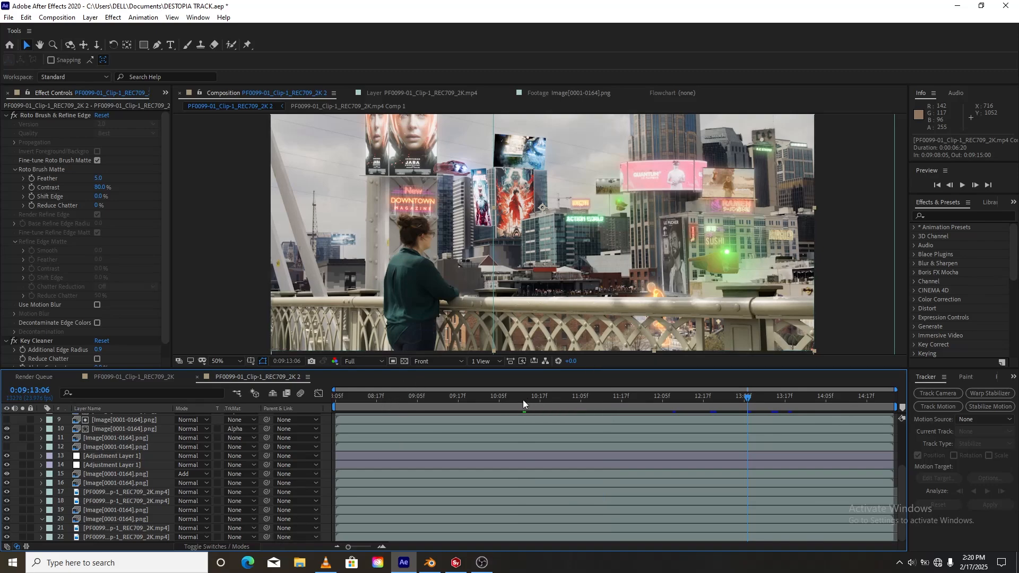
- Switch to VLC media player and play the rendered video "Despotian City Rener Without Upper-1.m4v" in full screen
left_click(325, 563)
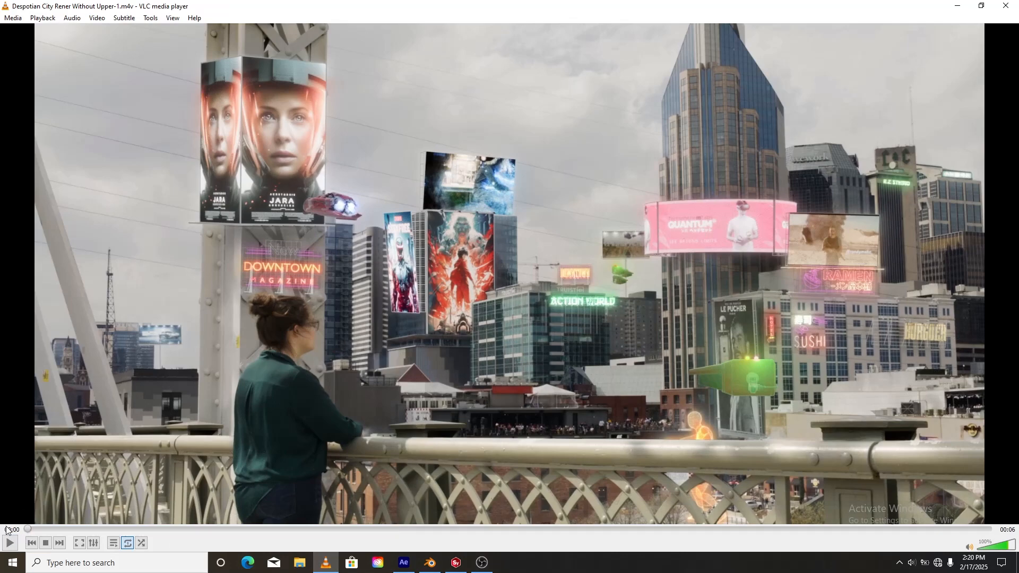
left_click(31, 538)
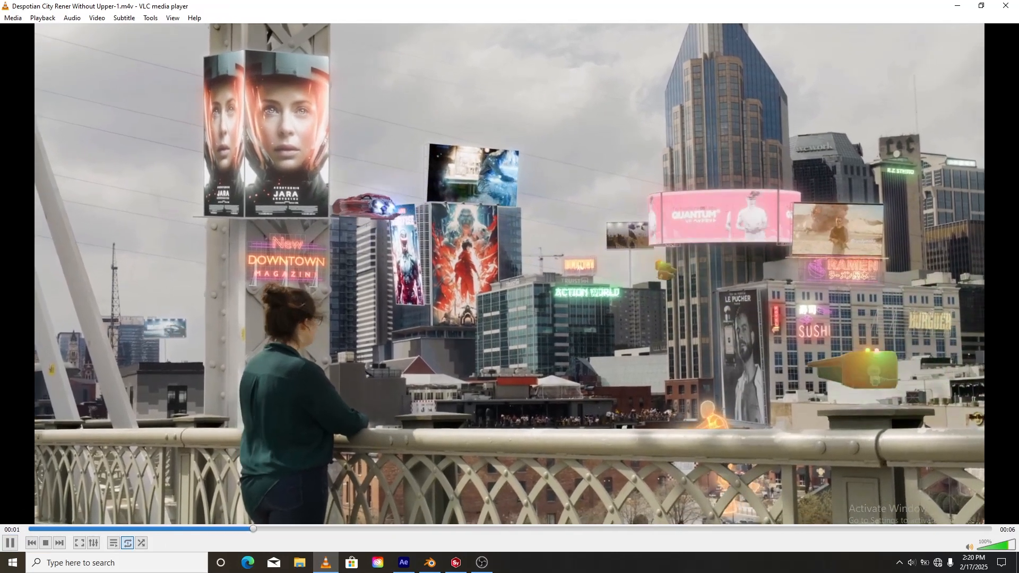
double_click(326, 385)
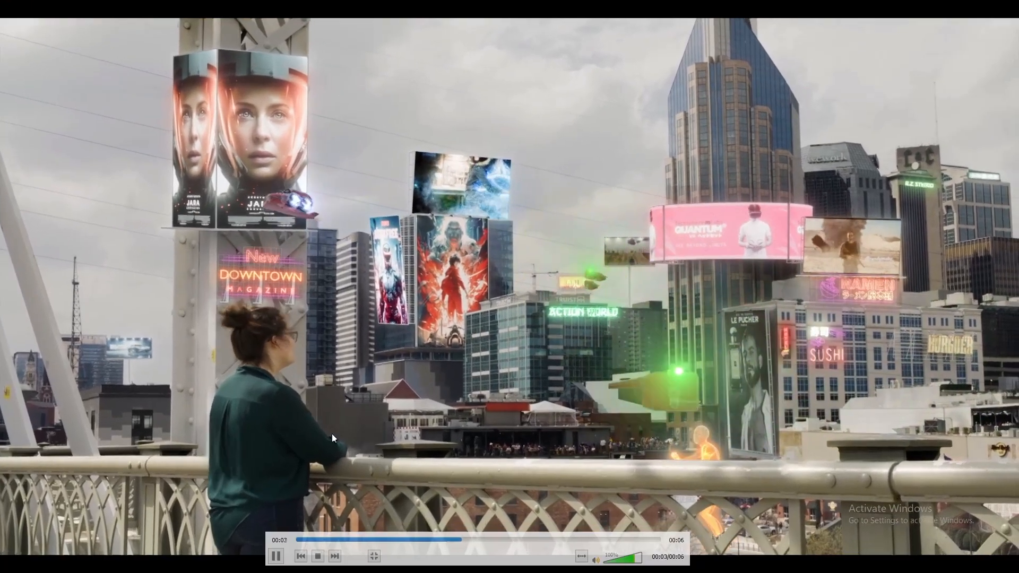